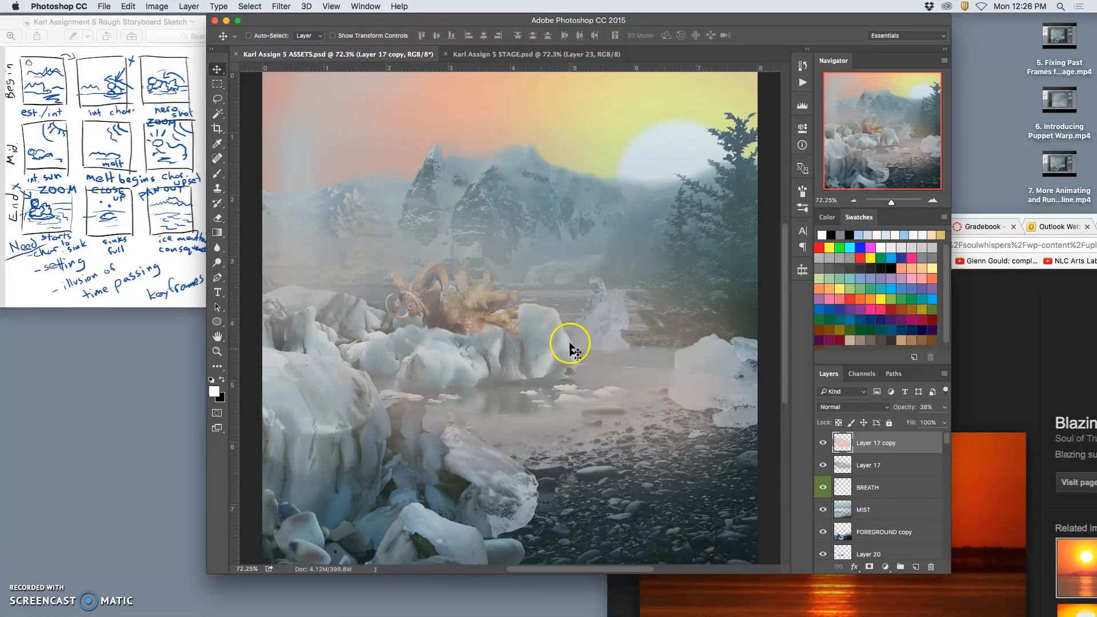
# Compare the ASSETS document with the STAGE document, ending on the STAGE document.
pyautogui.click(520, 55)
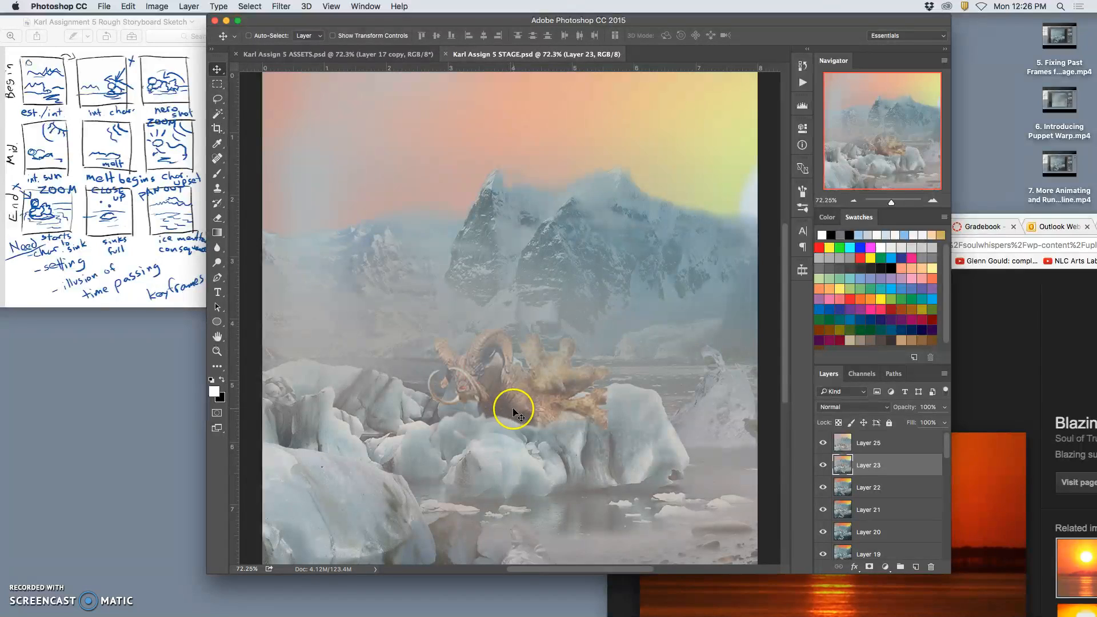
pyautogui.click(379, 55)
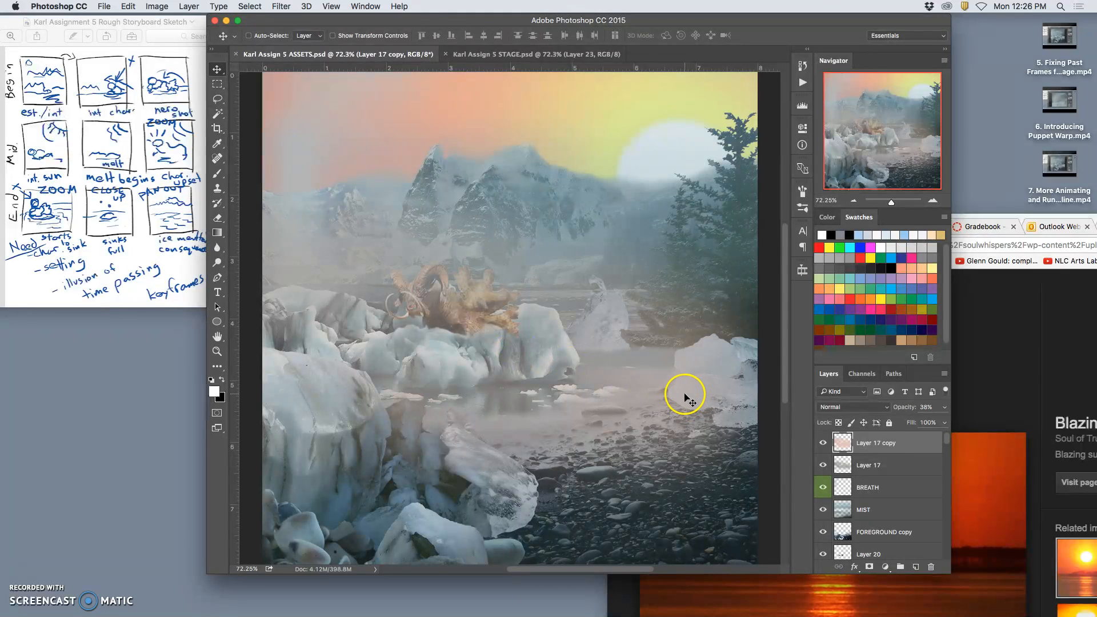
pyautogui.click(548, 56)
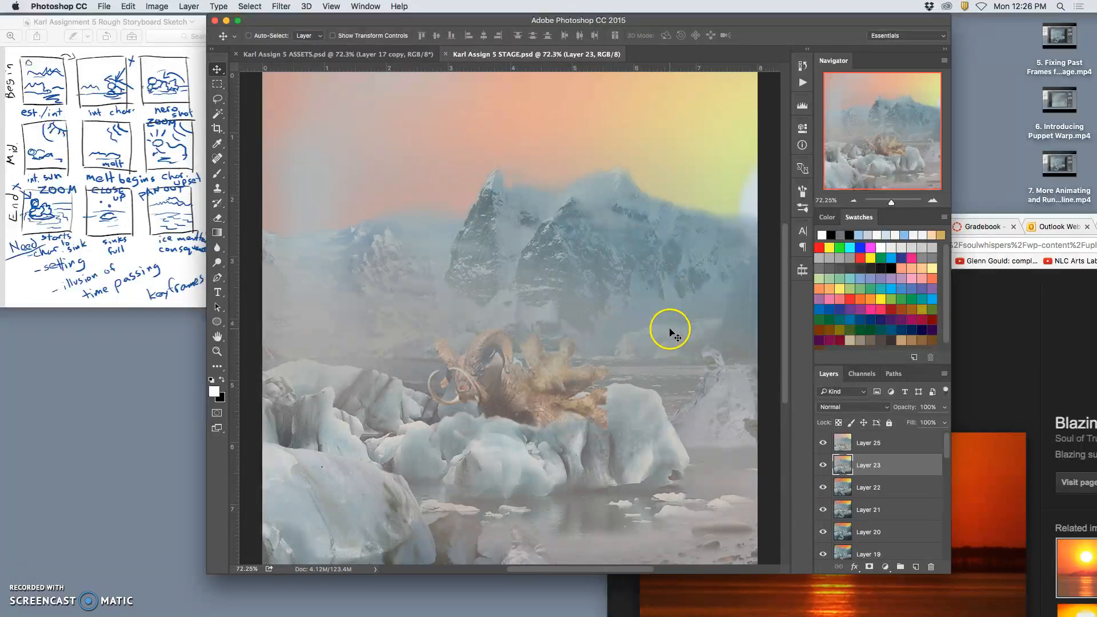
# Show the Timeline for the STAGE document and dock it beneath the canvas.
pyautogui.click(366, 6)
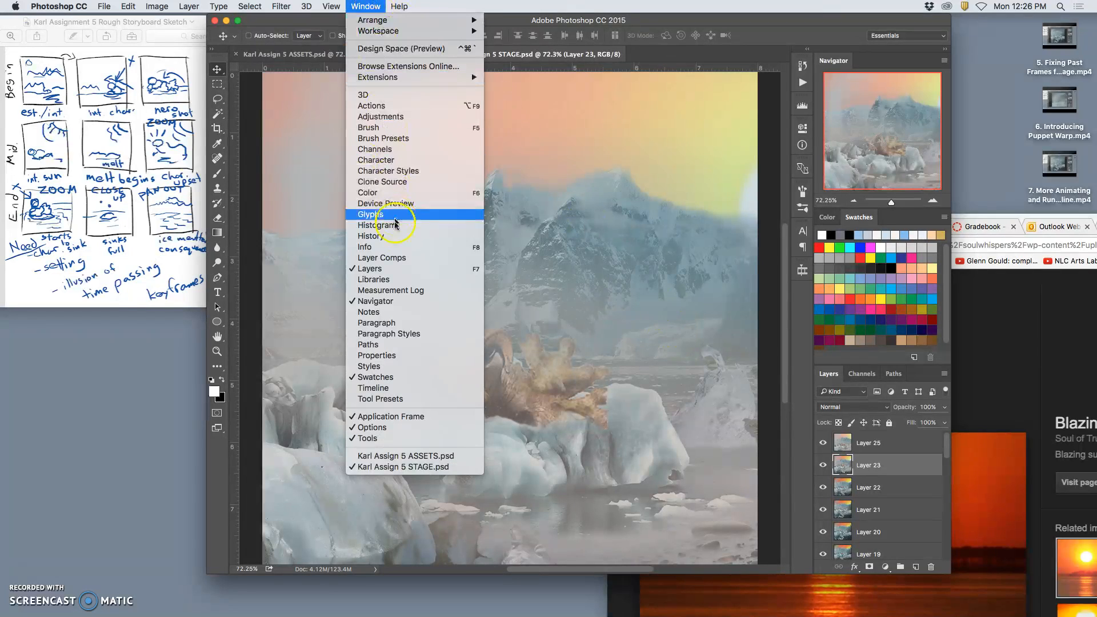
pyautogui.click(400, 388)
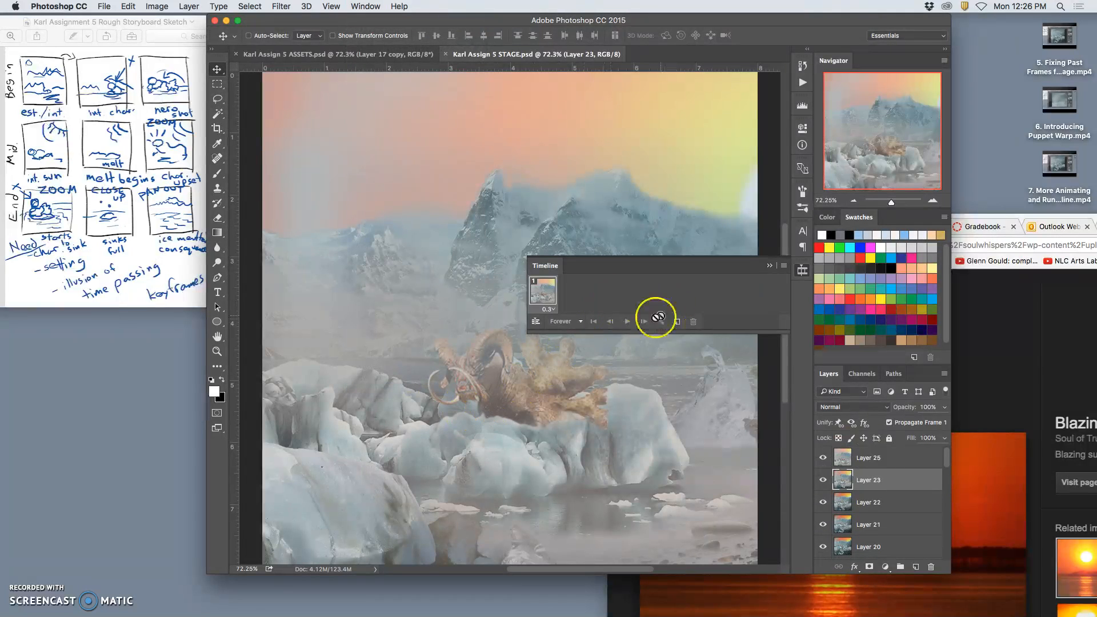
pyautogui.click(770, 267)
pyautogui.moveTo(773, 276); pyautogui.dragTo(530, 109)
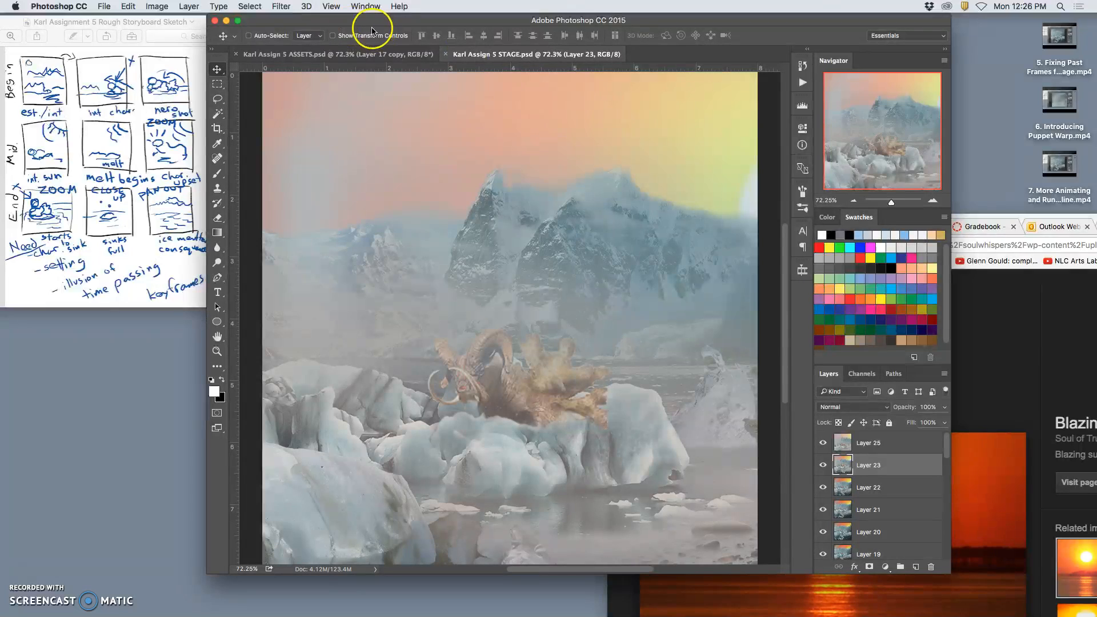
pyautogui.click(802, 269)
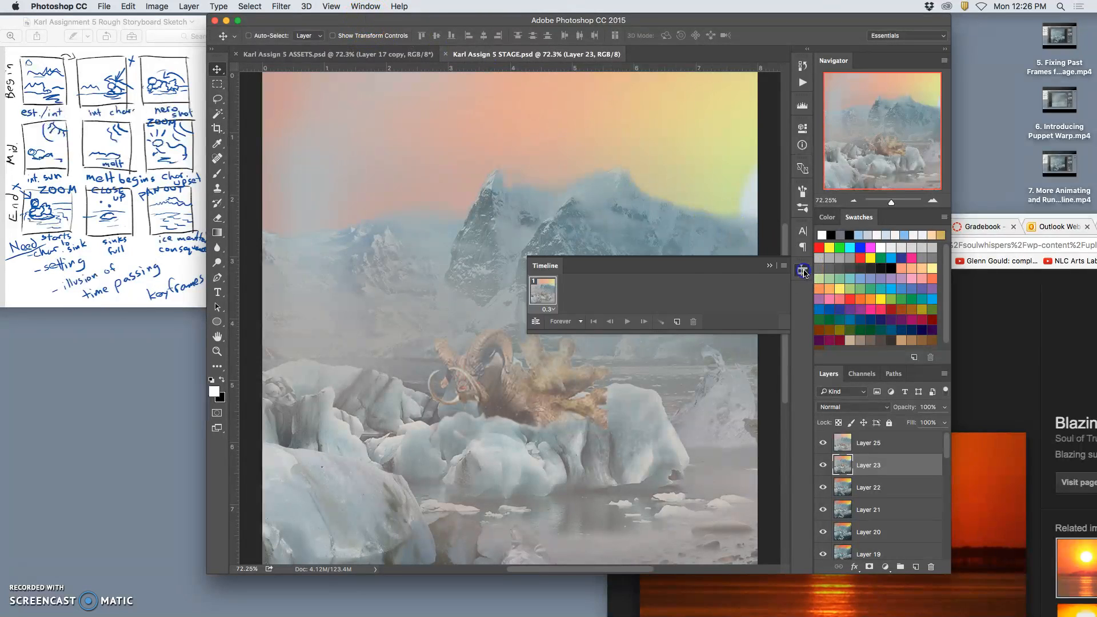
pyautogui.moveTo(732, 267); pyautogui.dragTo(557, 566)
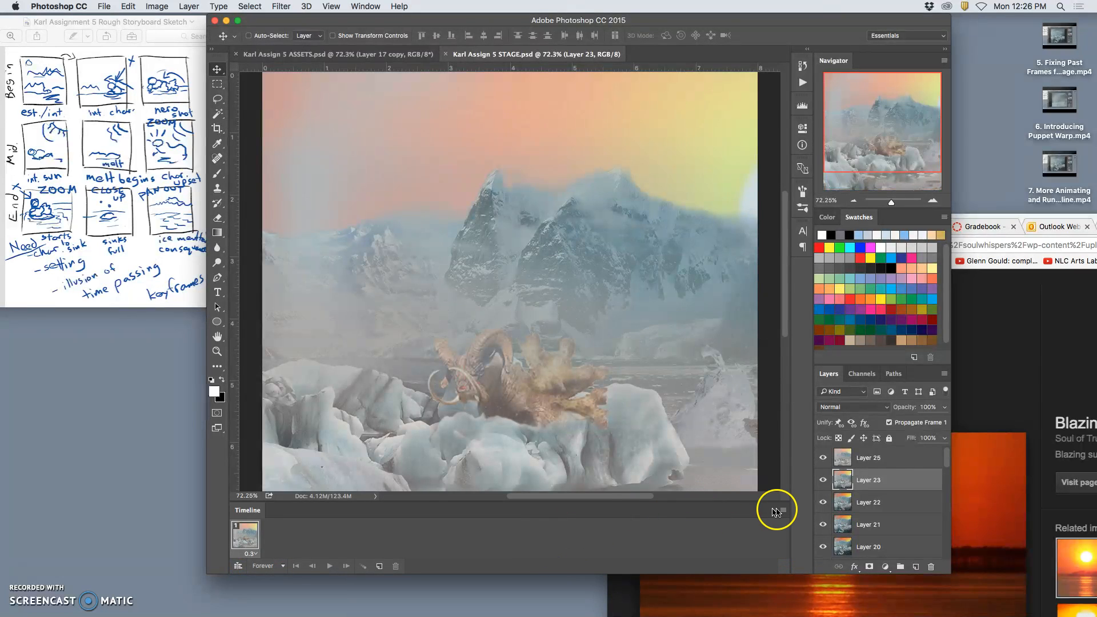
# Make animation frames from all the layers of the STAGE document and go to the last frames.
pyautogui.click(783, 510)
pyautogui.click(811, 488)
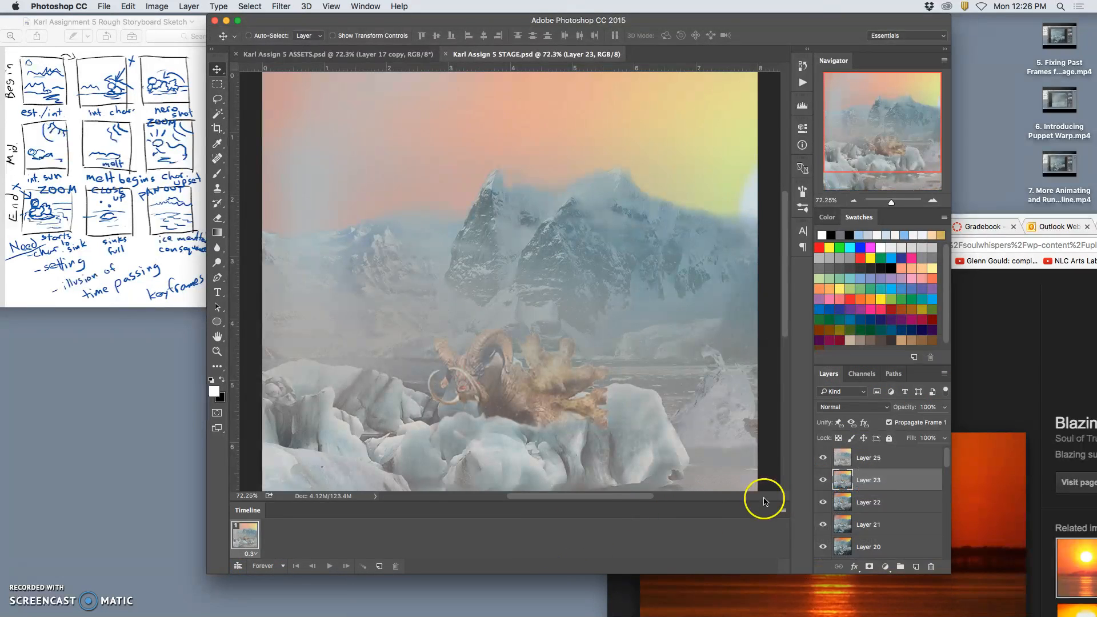
pyautogui.moveTo(247, 537); pyautogui.dragTo(395, 566)
pyautogui.hscroll(5, 419, 537)
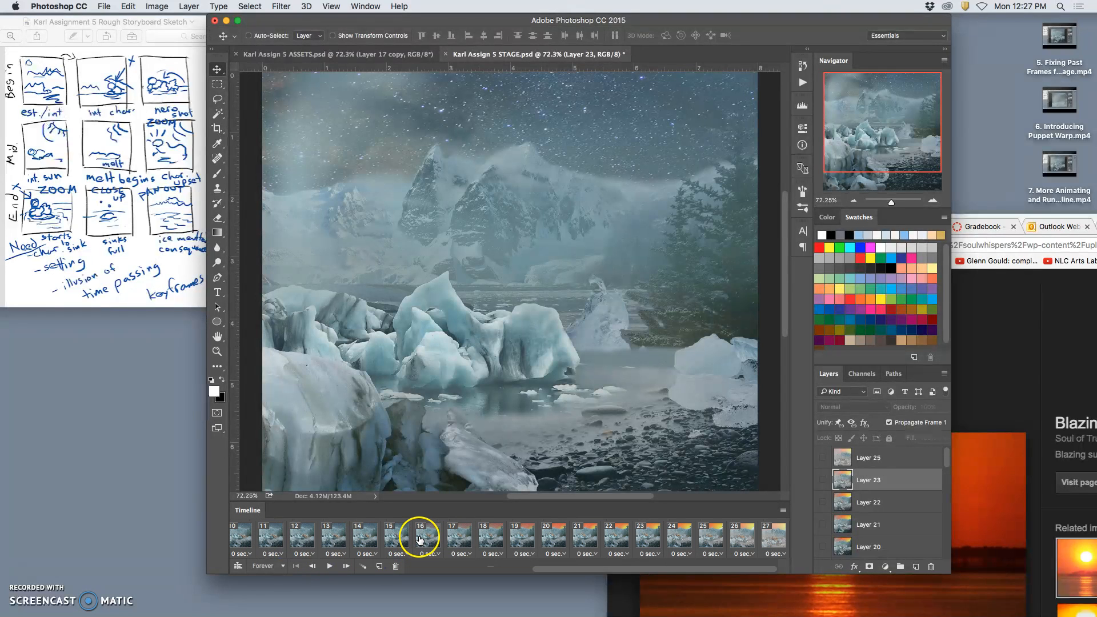
# Set the delay of all 27 animation frames to 0.3 seconds.
pyautogui.keyDown('shift'); pyautogui.click(775, 538); pyautogui.keyUp('shift')
pyautogui.click(749, 552)
pyautogui.click(749, 540)
pyautogui.click(598, 298)
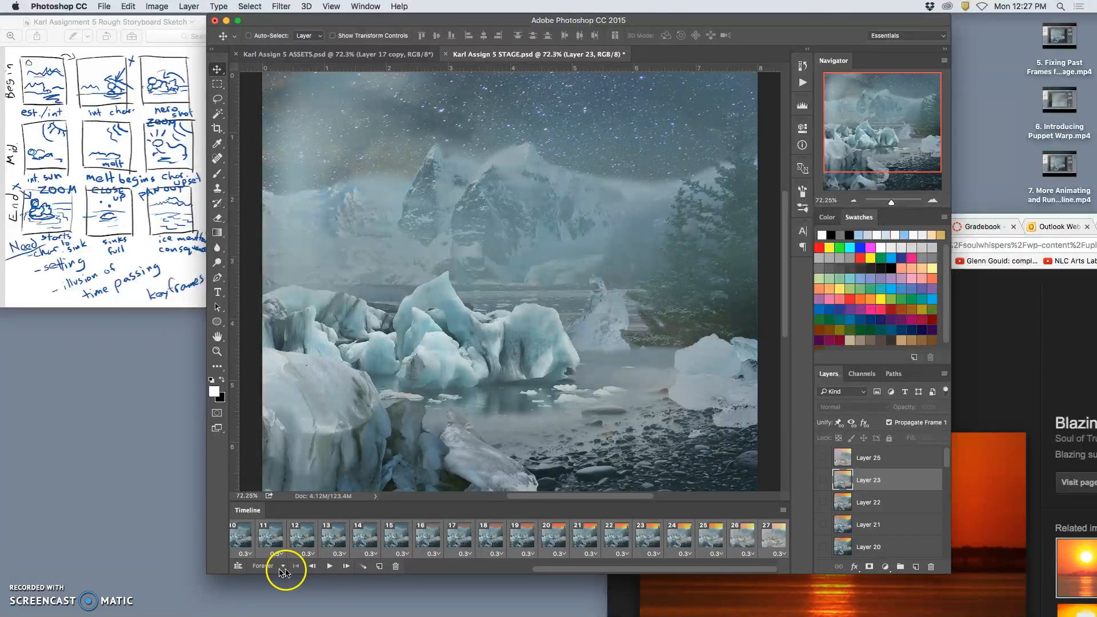
# Play back the frame animation in the STAGE document and stop it.
pyautogui.click(329, 567)
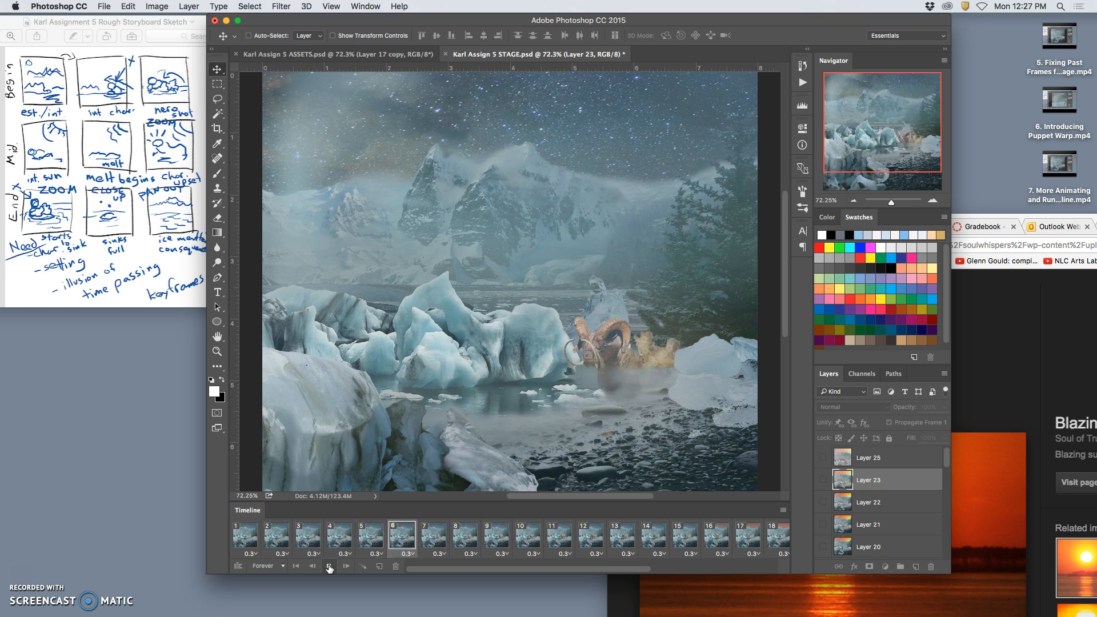
pyautogui.click(364, 534)
# Delete the animation frames through frame 27, leaving a single frame, and make Layer 25 visible.
pyautogui.click(247, 542)
pyautogui.hscroll(10, 442, 545)
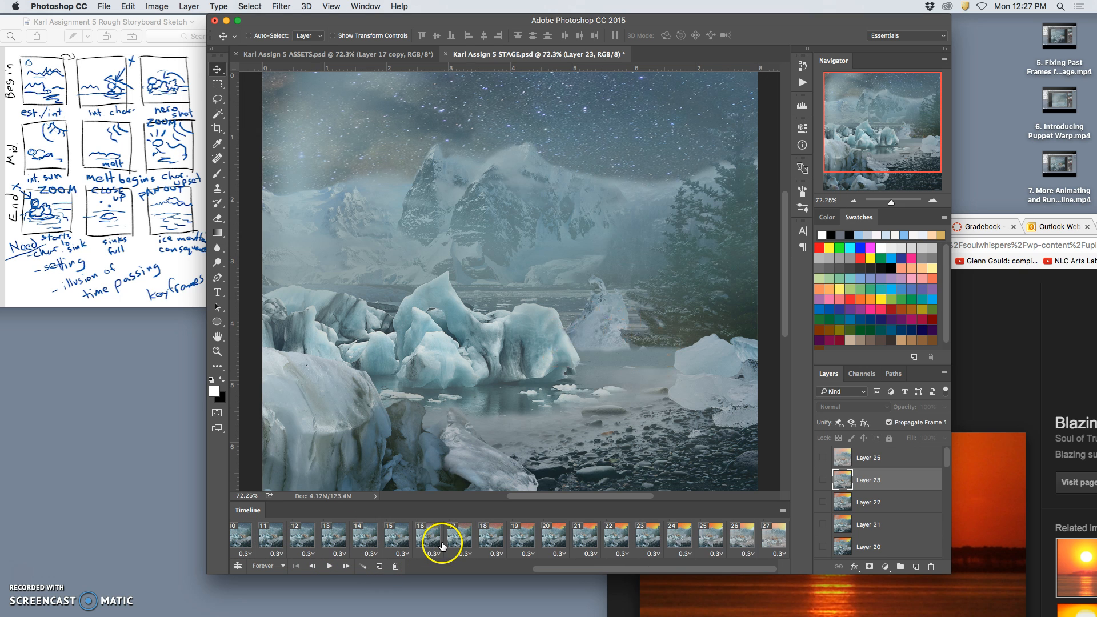
pyautogui.moveTo(463, 541); pyautogui.dragTo(768, 535)
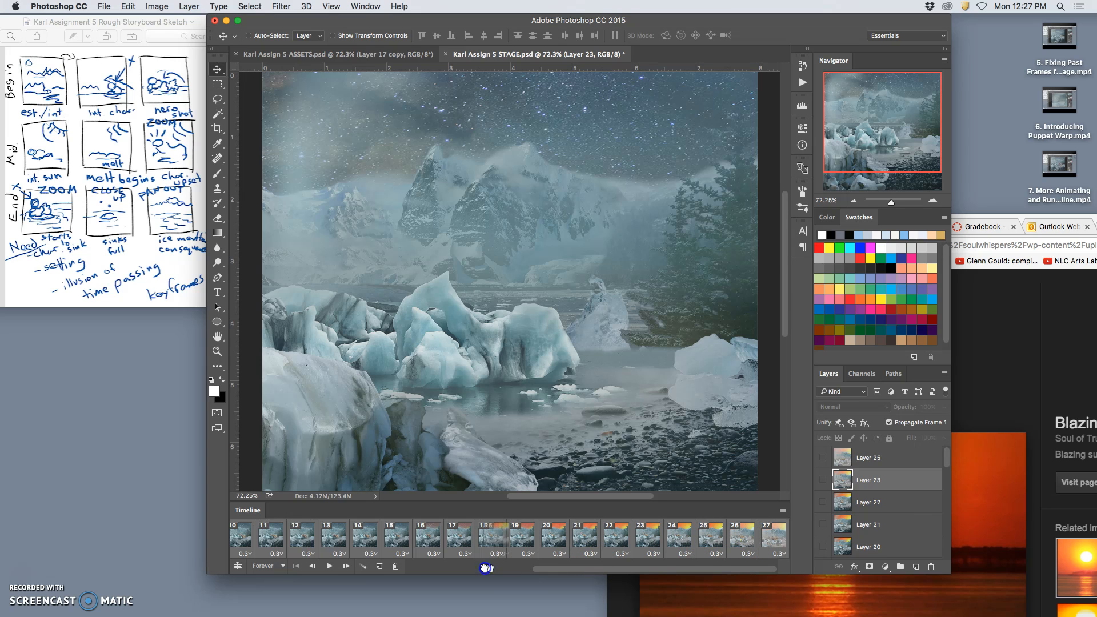
pyautogui.click(396, 566)
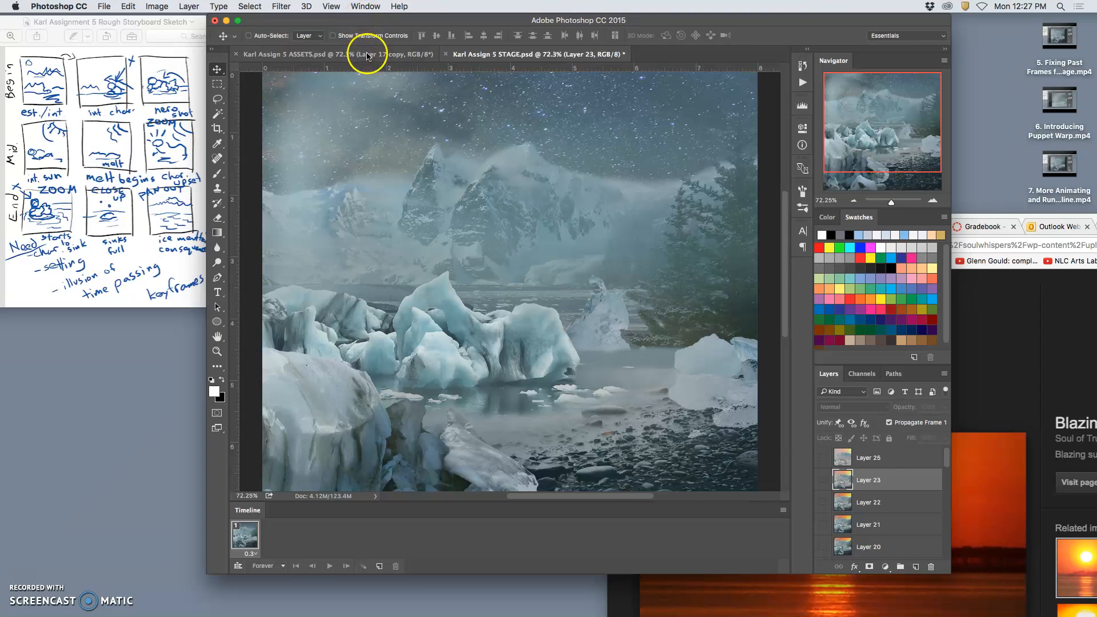
pyautogui.click(874, 460)
pyautogui.click(823, 458)
# In the ASSETS document, set Layer 17 copy to Lighten blending with 50% opacity.
pyautogui.click(324, 57)
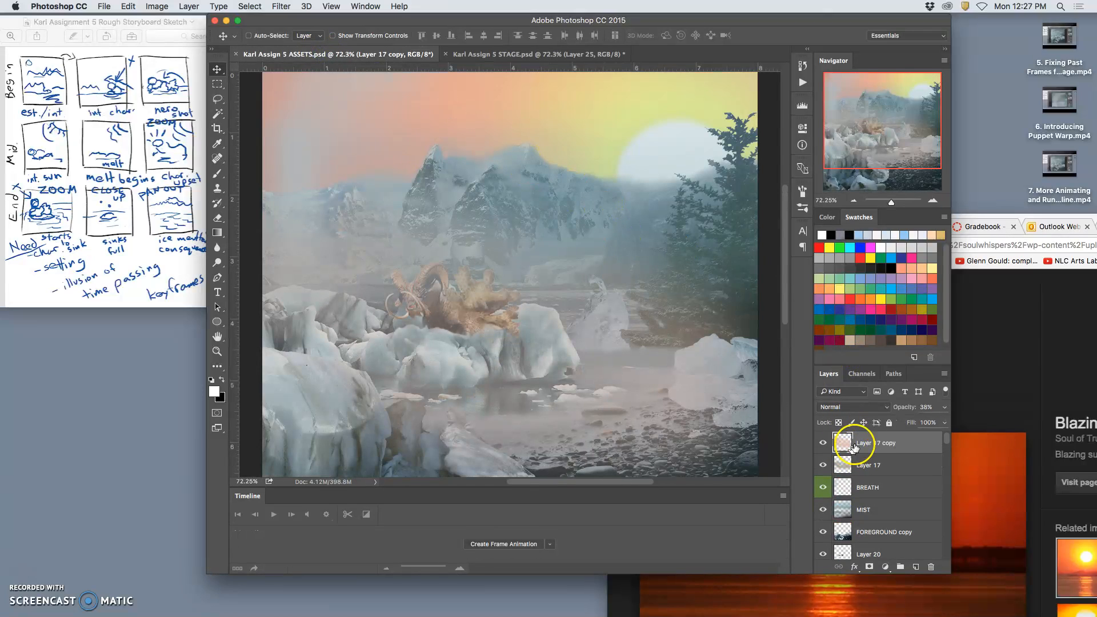
pyautogui.moveTo(943, 408); pyautogui.dragTo(920, 422)
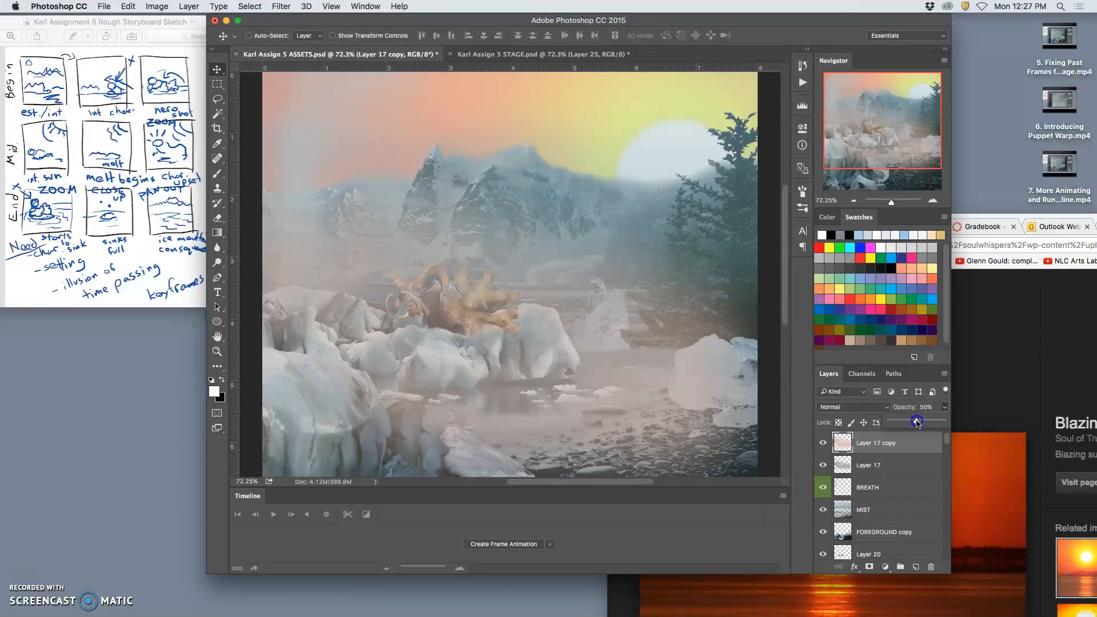
pyautogui.click(854, 407)
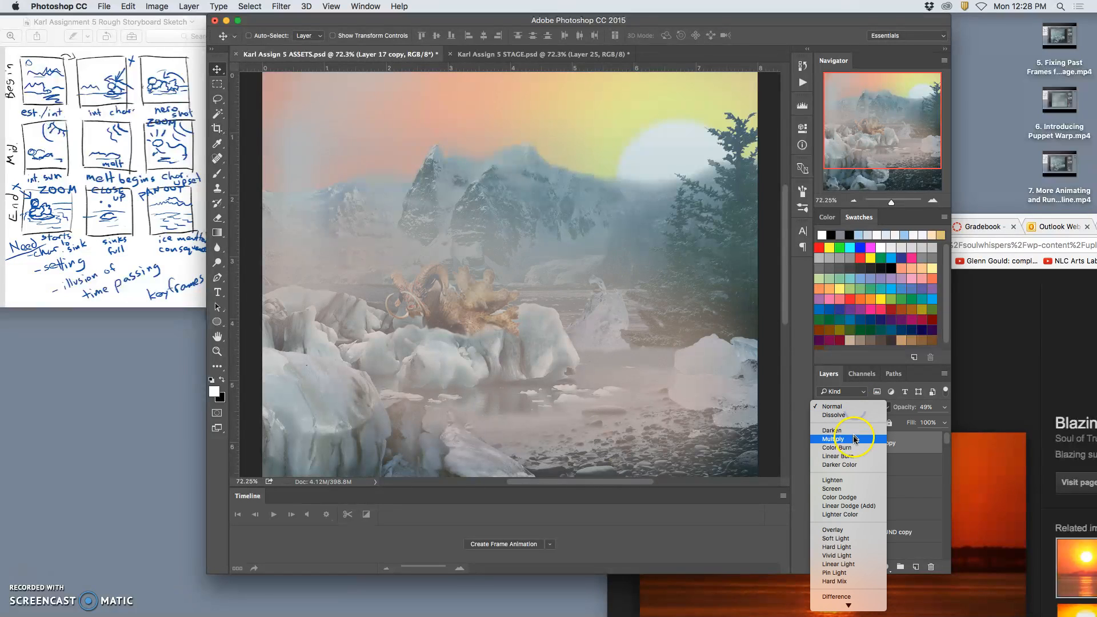
pyautogui.click(852, 480)
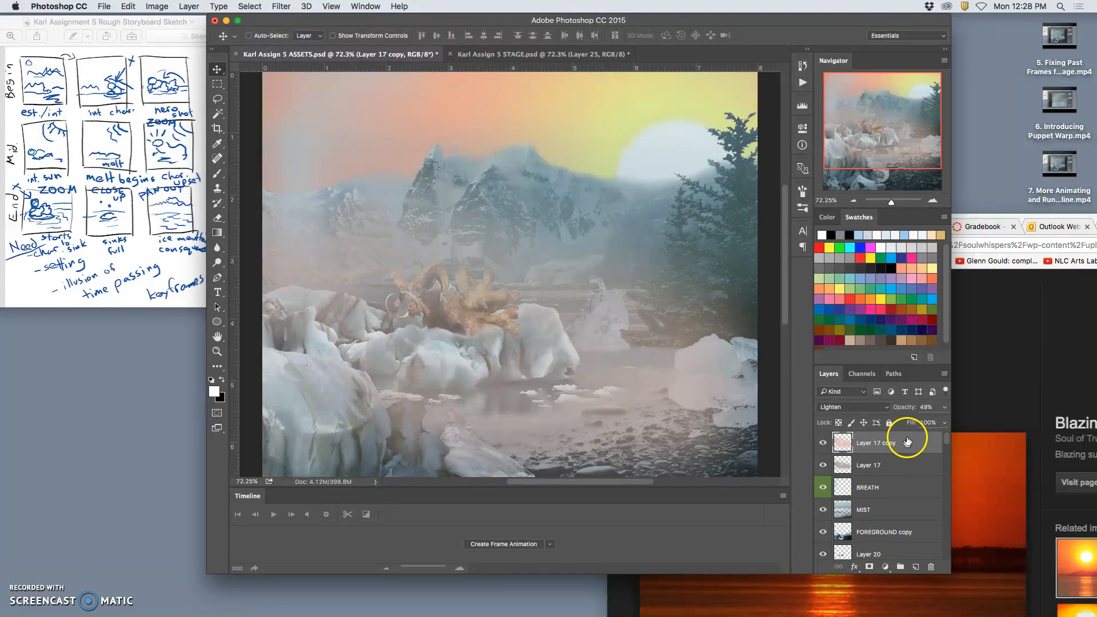
pyautogui.click(945, 407)
pyautogui.moveTo(919, 423); pyautogui.dragTo(918, 423)
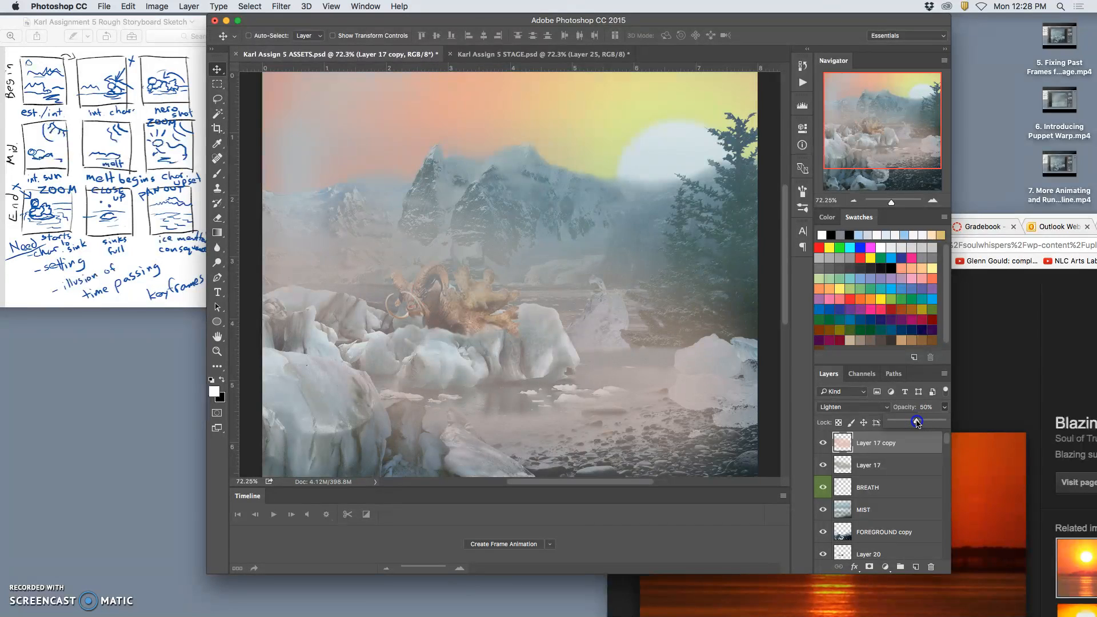
# Try Soft Light, Pin Light and Overlay blending on Layer 17 copy, and restore Lighten.
pyautogui.click(823, 446)
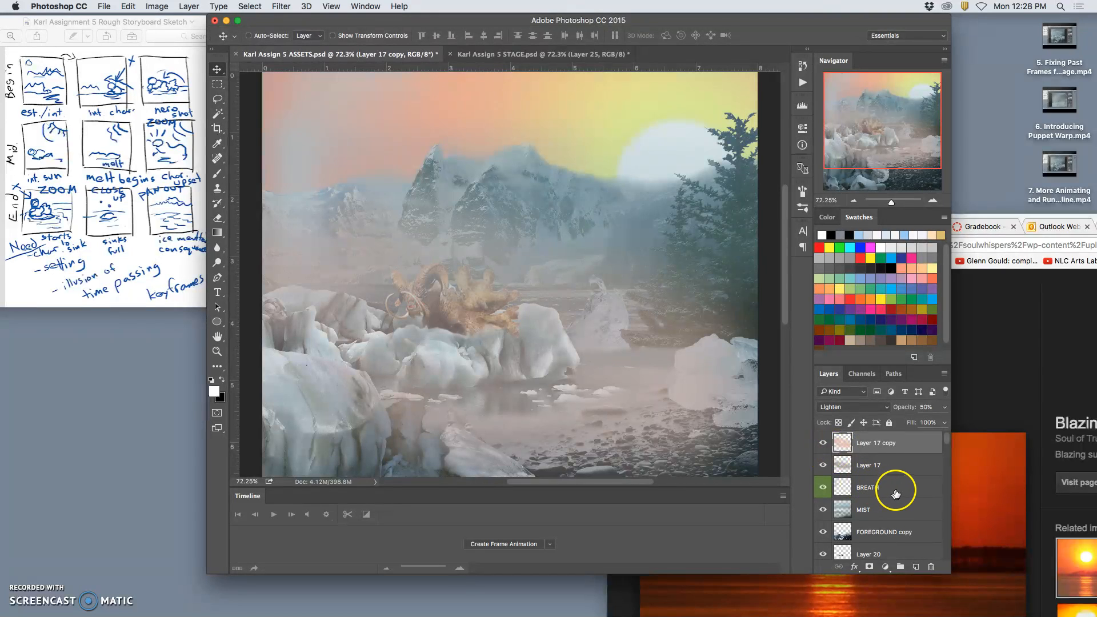
pyautogui.click(855, 407)
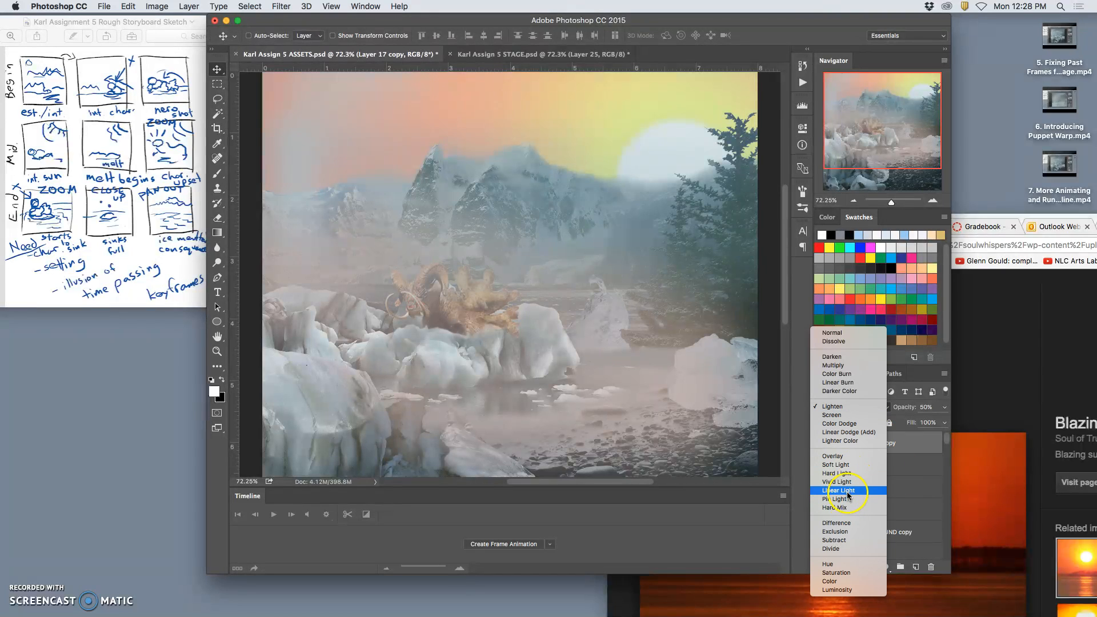
pyautogui.click(836, 465)
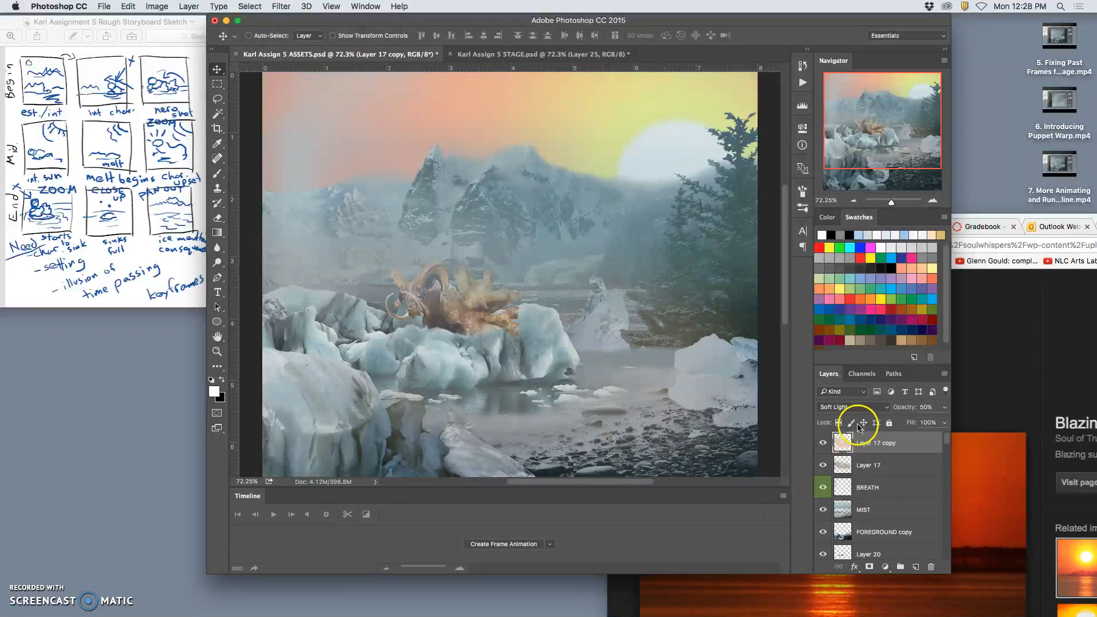
pyautogui.click(855, 407)
pyautogui.click(850, 445)
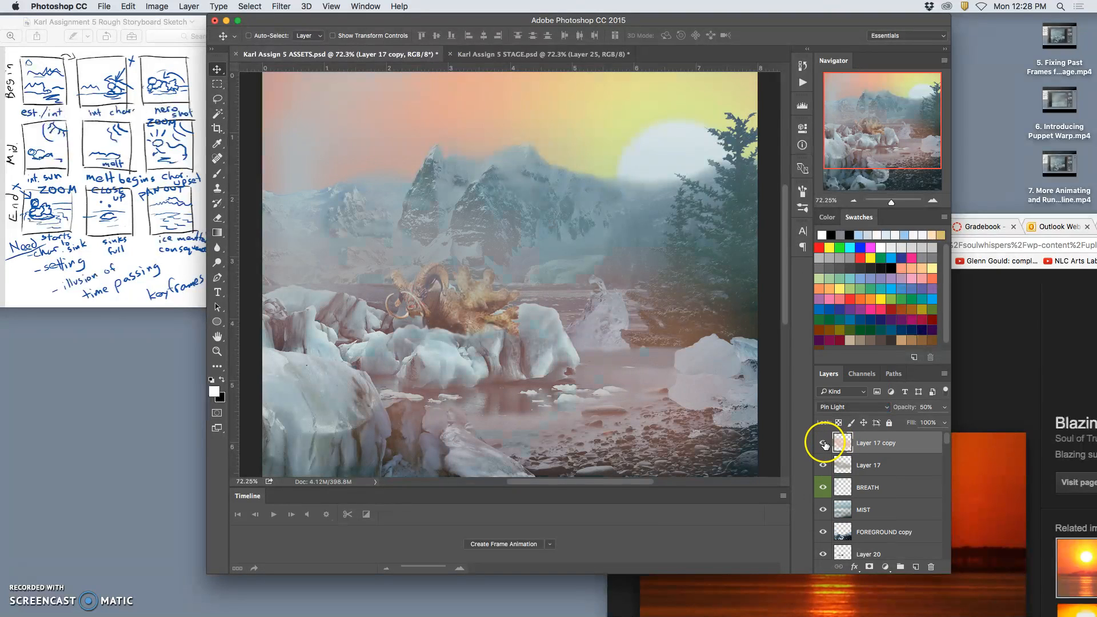
pyautogui.click(848, 407)
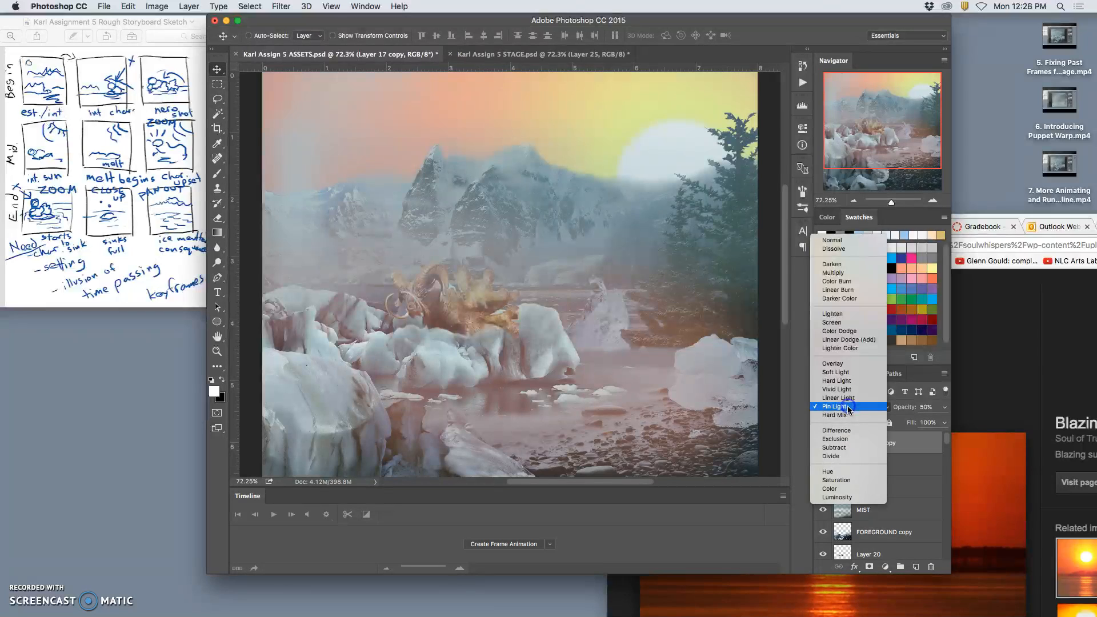
pyautogui.click(841, 364)
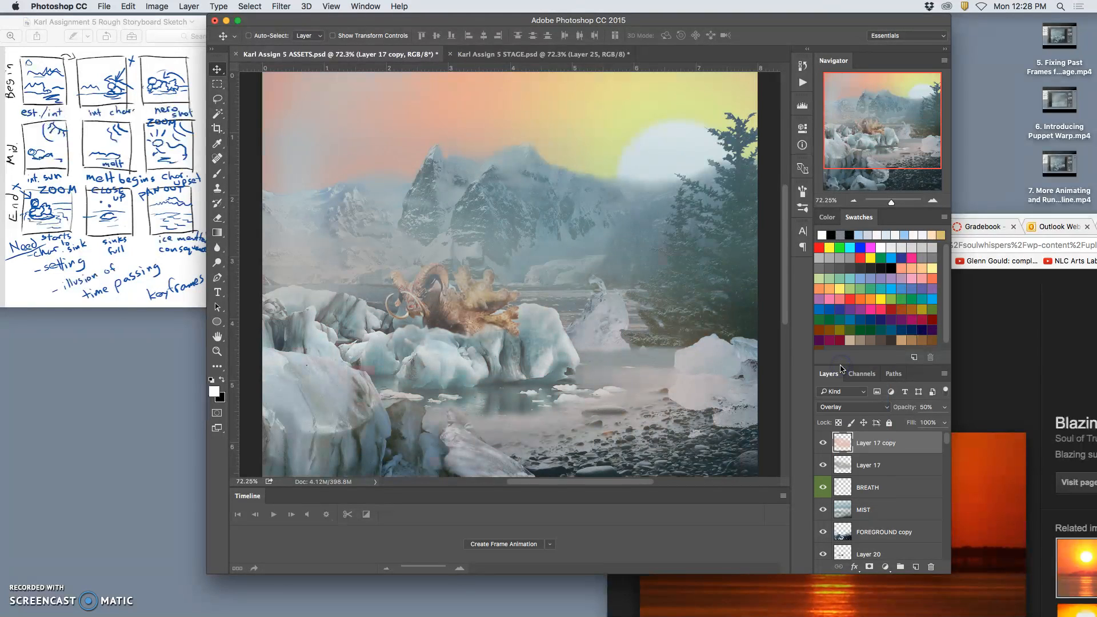
pyautogui.click(844, 407)
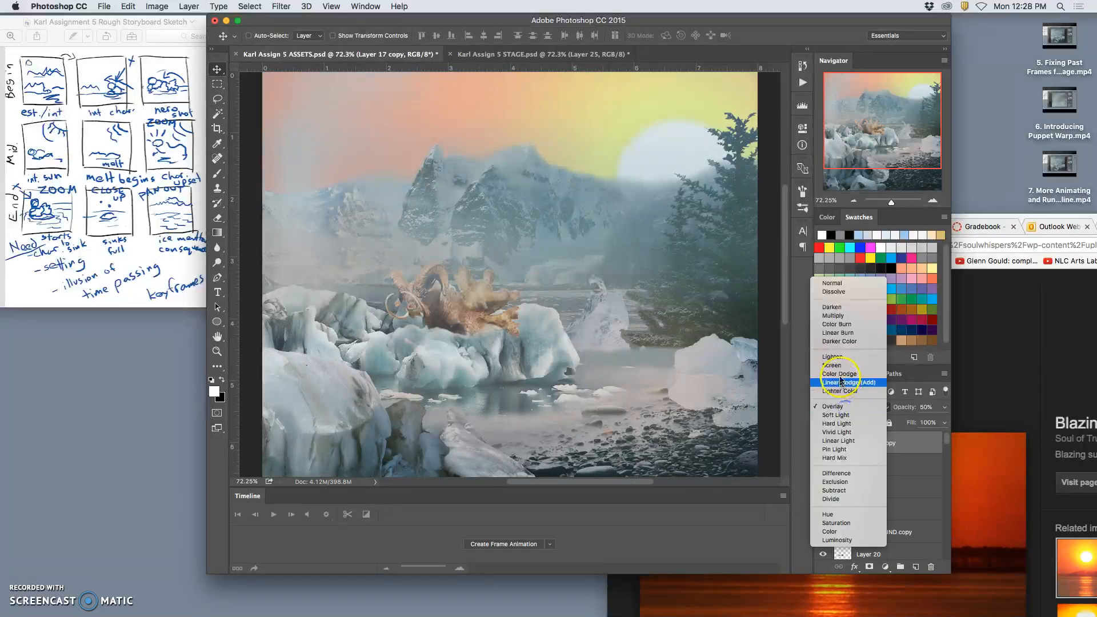
pyautogui.click(840, 358)
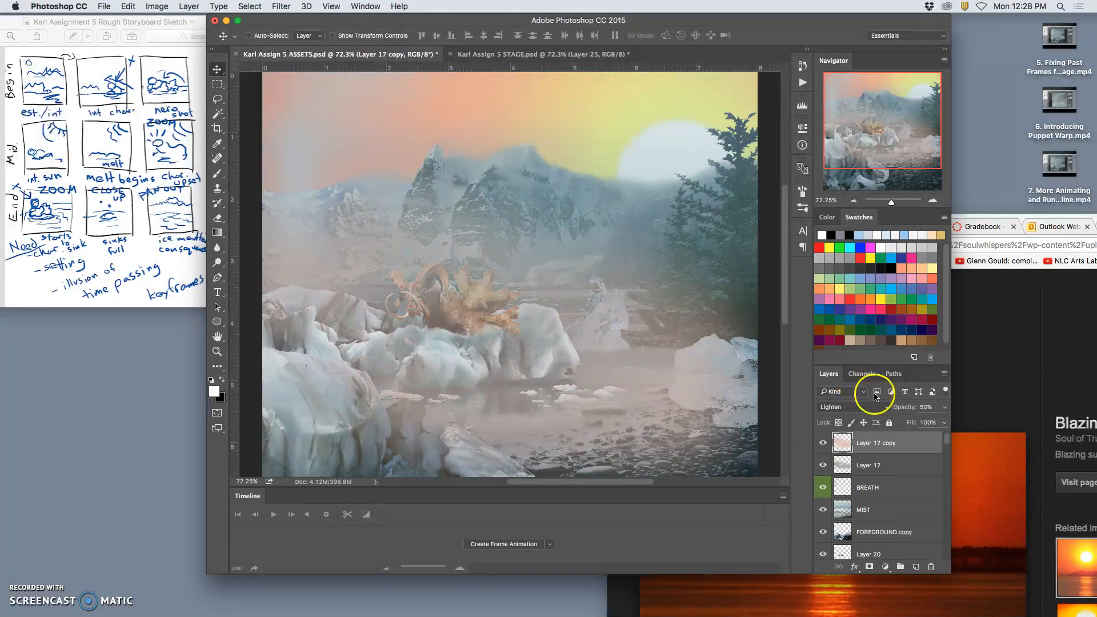
# Adjust Layer 17 copy's opacity to 41%, comparing its mist with the STAGE document.
pyautogui.click(946, 408)
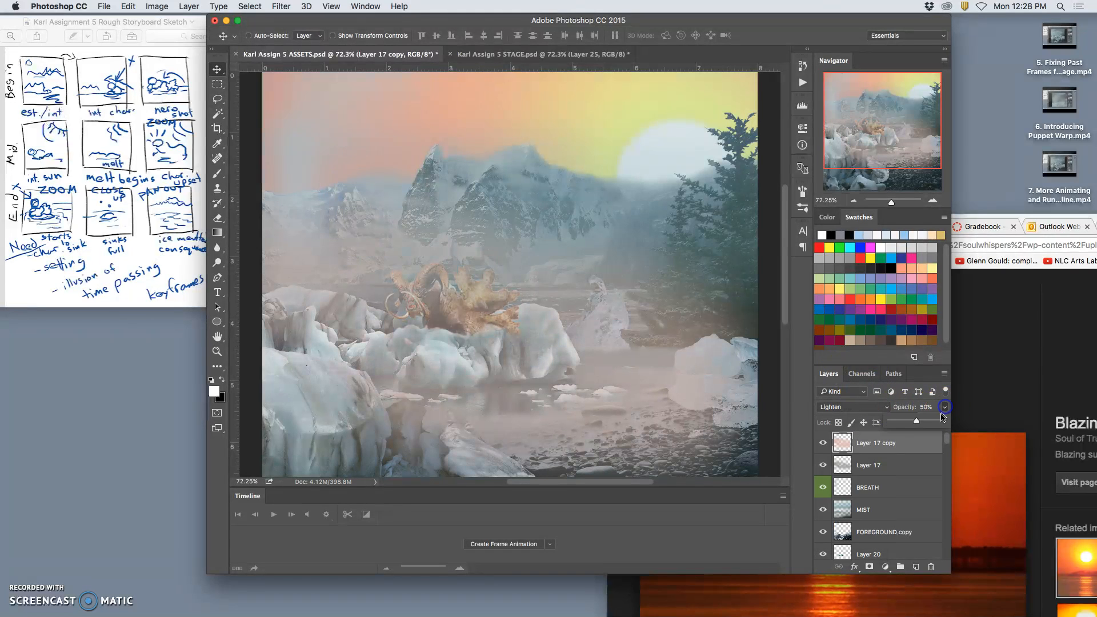
pyautogui.moveTo(918, 420); pyautogui.dragTo(909, 421)
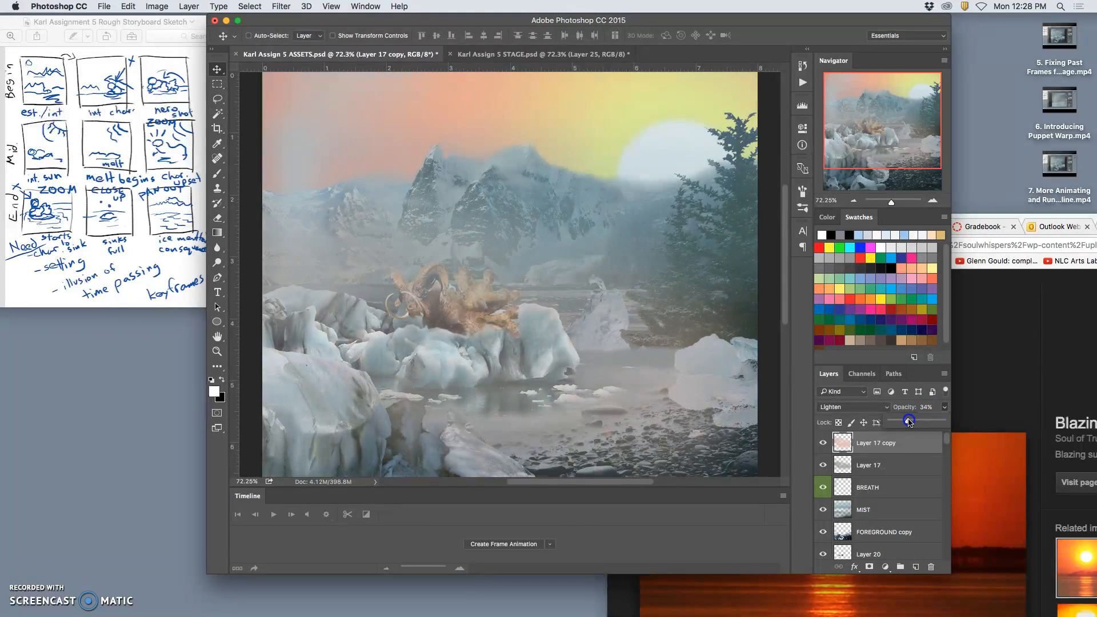
pyautogui.click(503, 57)
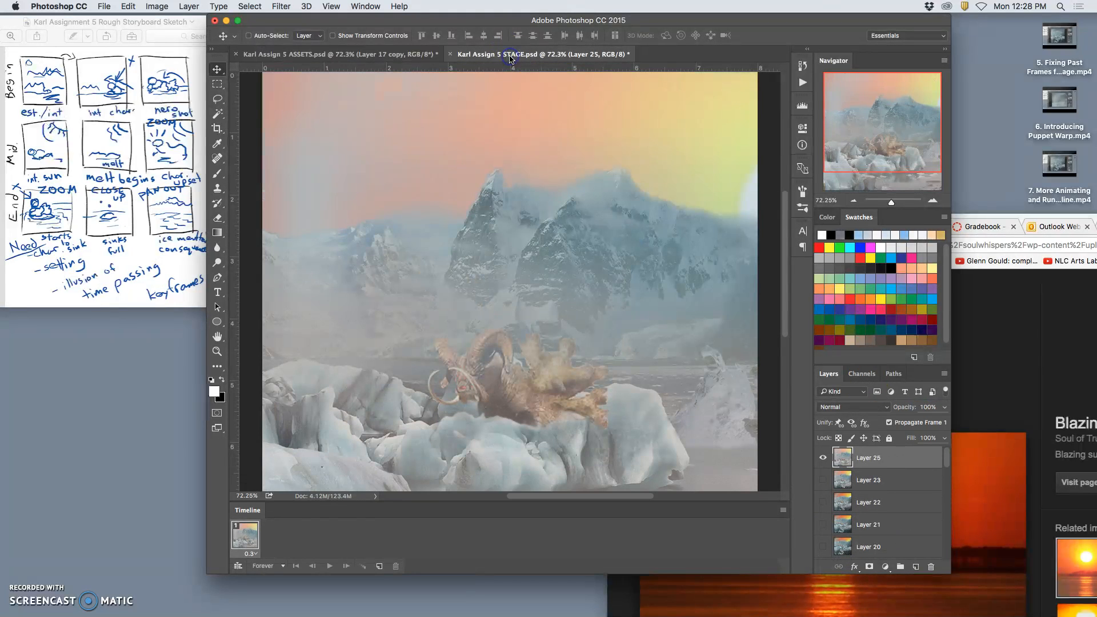
pyautogui.click(413, 59)
pyautogui.click(946, 408)
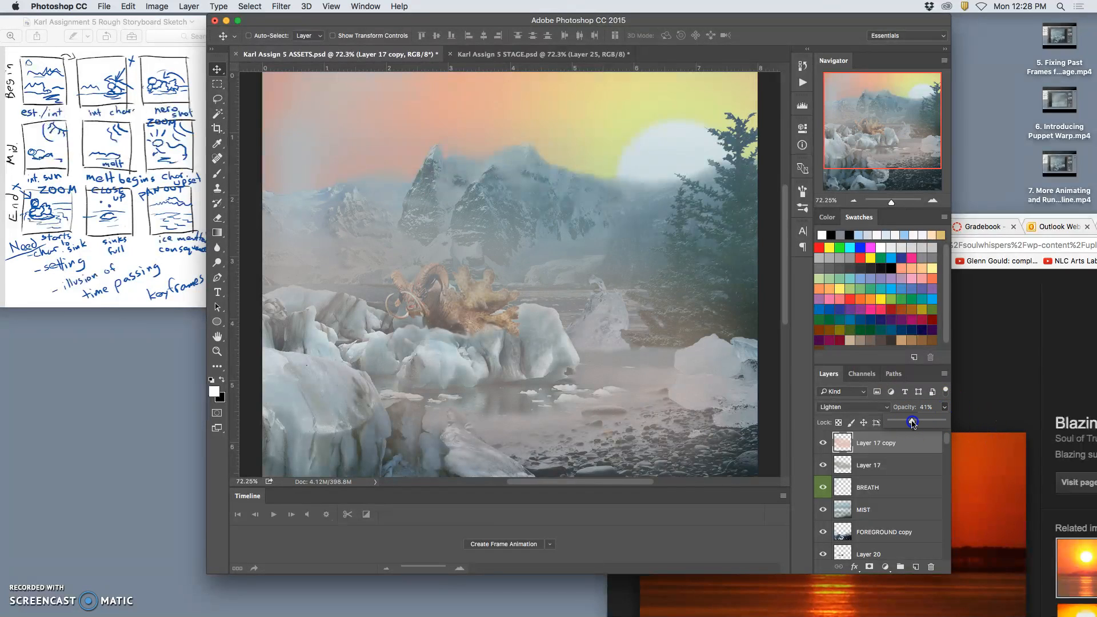
# Set the white Color Overlay on the sunset sky layer, Layer 22 copy, to 54% opacity.
pyautogui.scroll(-1, 866, 525)
pyautogui.scroll(-10, 867, 525)
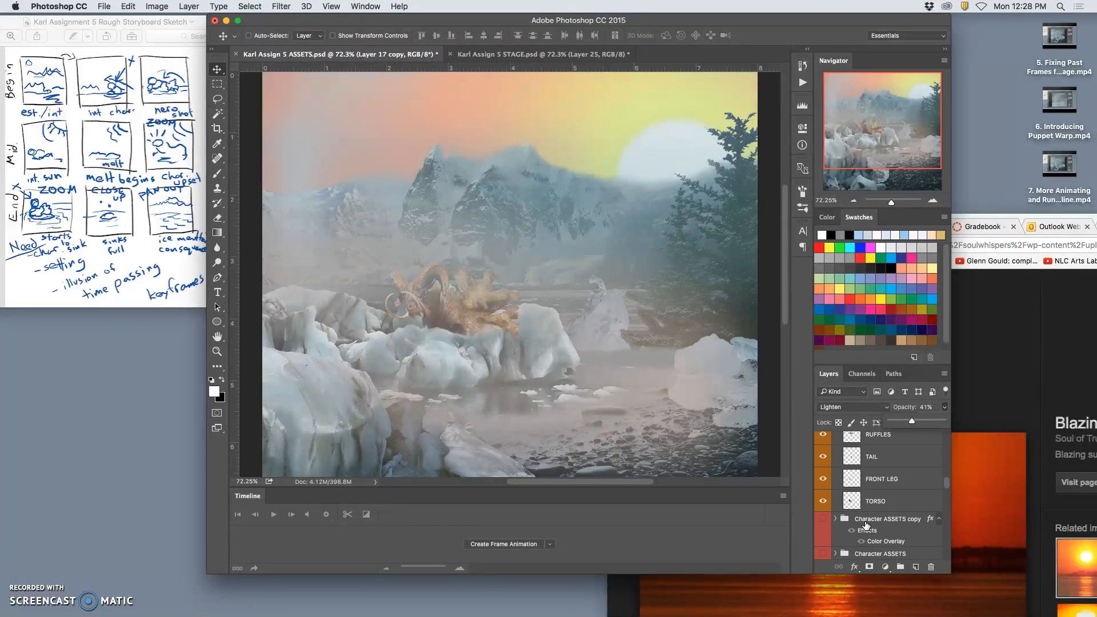
pyautogui.click(870, 543)
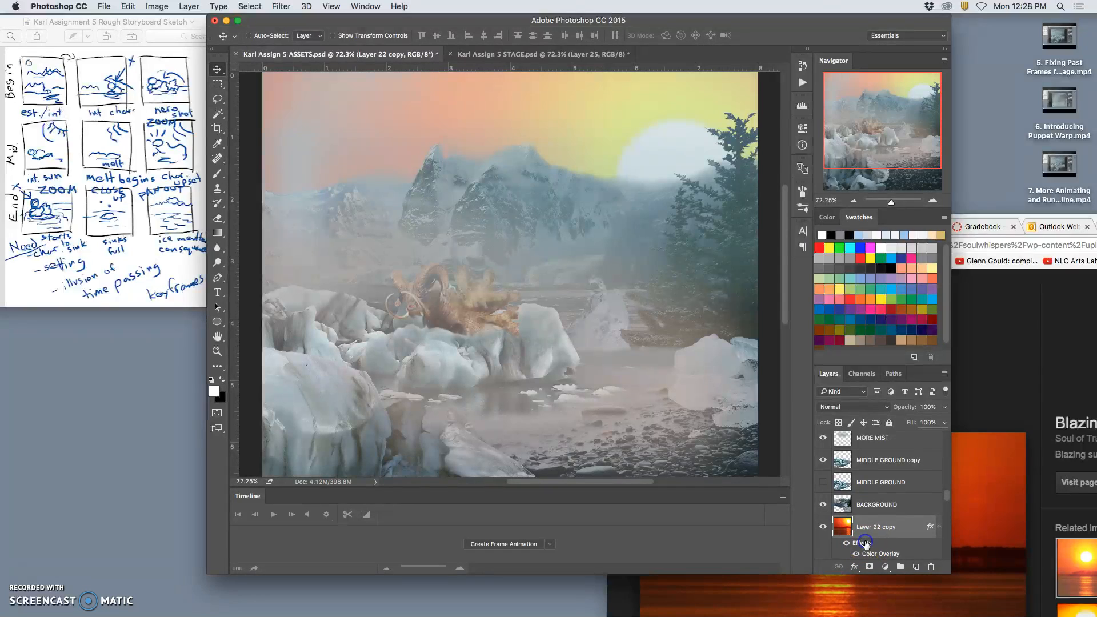
pyautogui.doubleClick(861, 544)
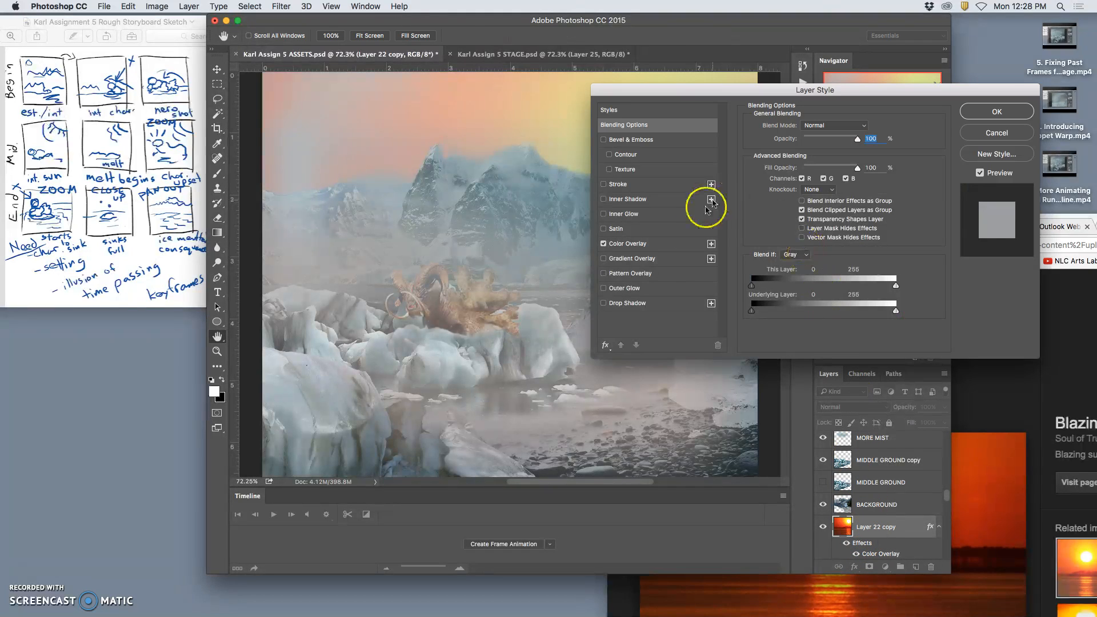
pyautogui.moveTo(812, 142); pyautogui.dragTo(822, 144)
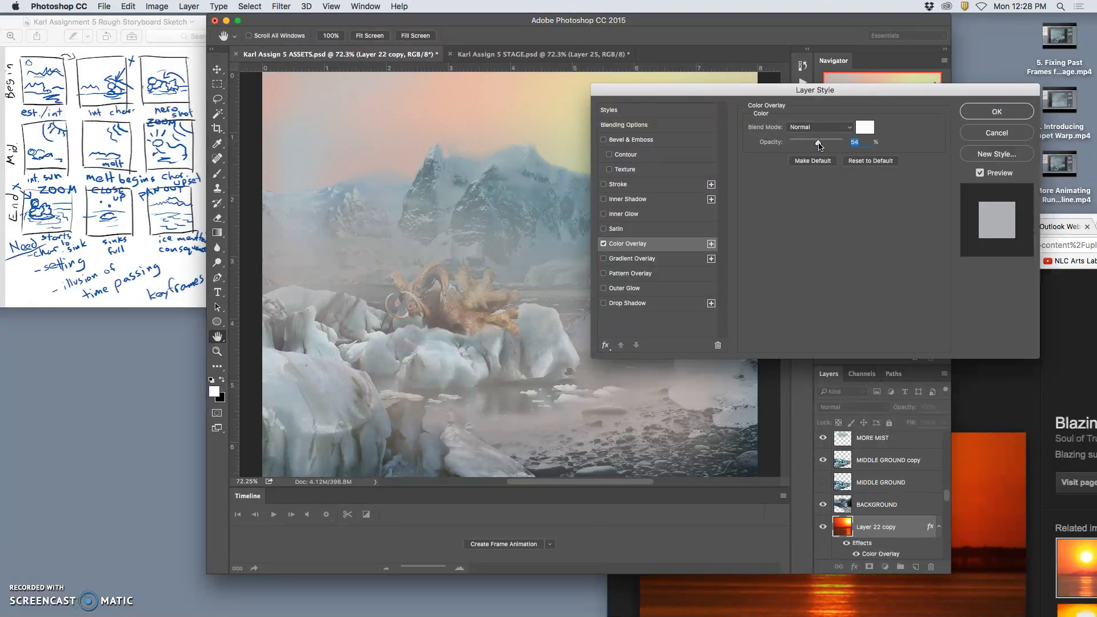
pyautogui.click(971, 115)
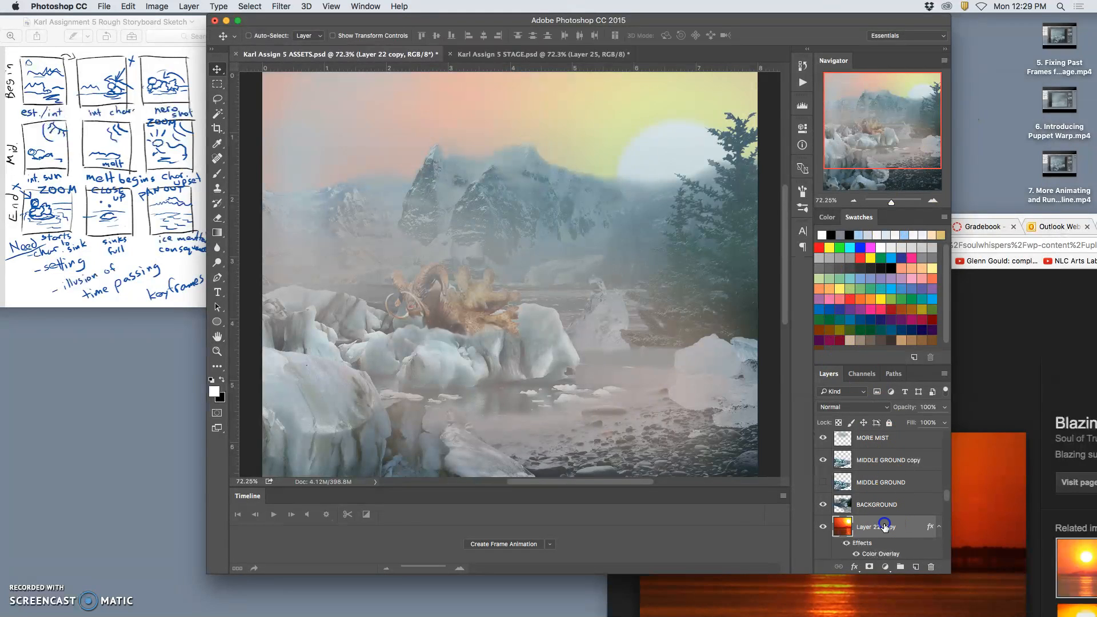
# Duplicate Layer 22 copy and restack the duplicate between MIDDLE GROUND copy and MIDDLE GROUND.
pyautogui.press('super+j')
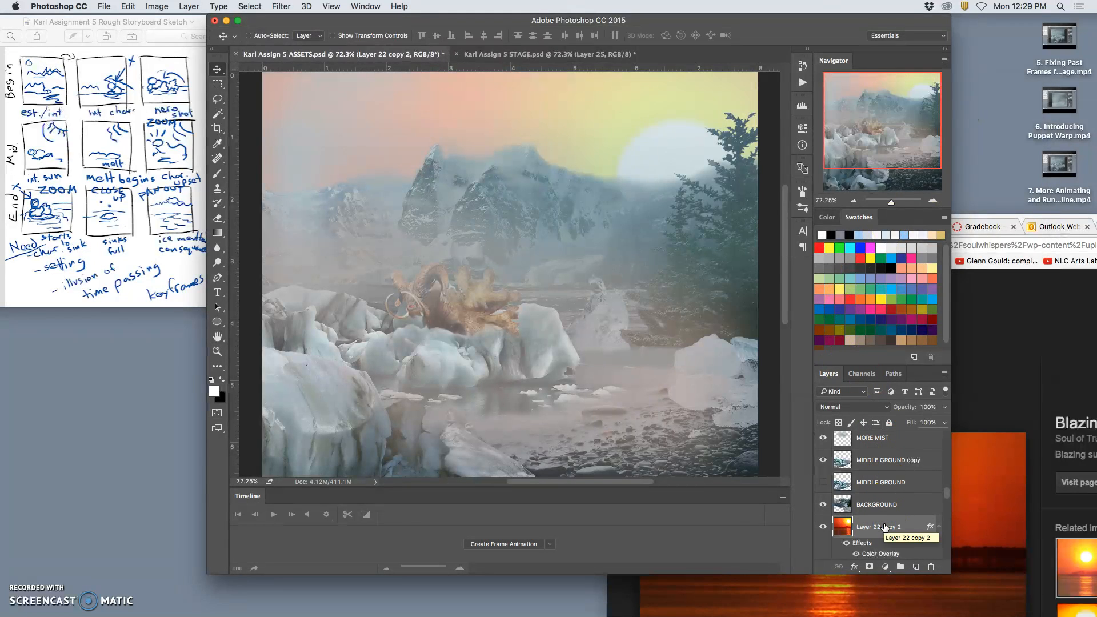
pyautogui.press('super+shift+bracketright')
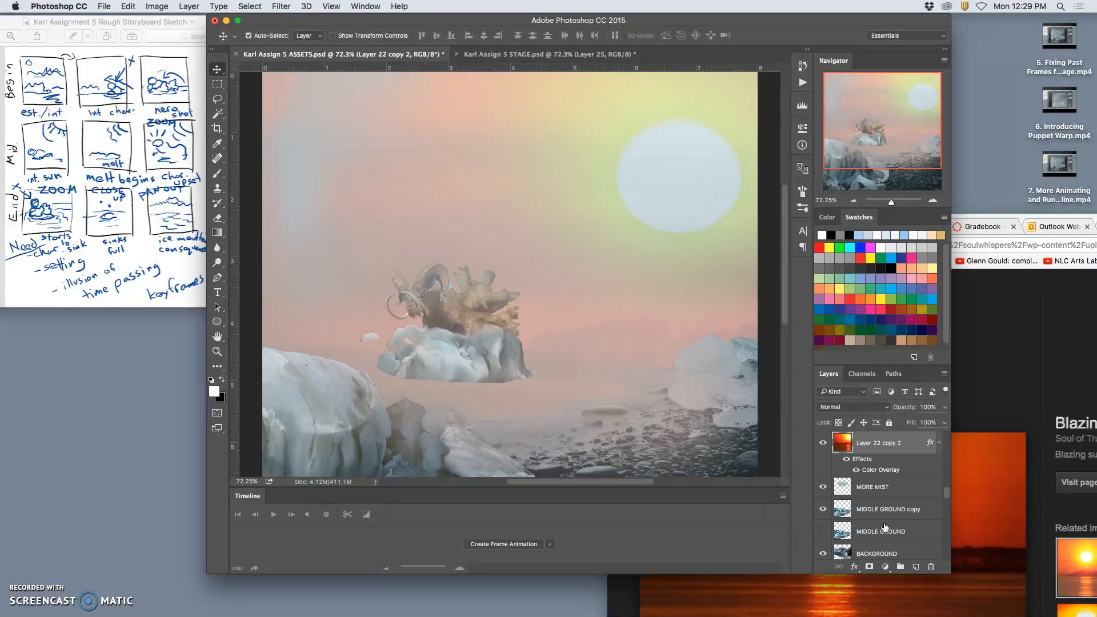
pyautogui.press('super+bracketleft')
pyautogui.press('super+bracketleft')
pyautogui.press('super+bracketleft')
pyautogui.press('super+bracketleft')
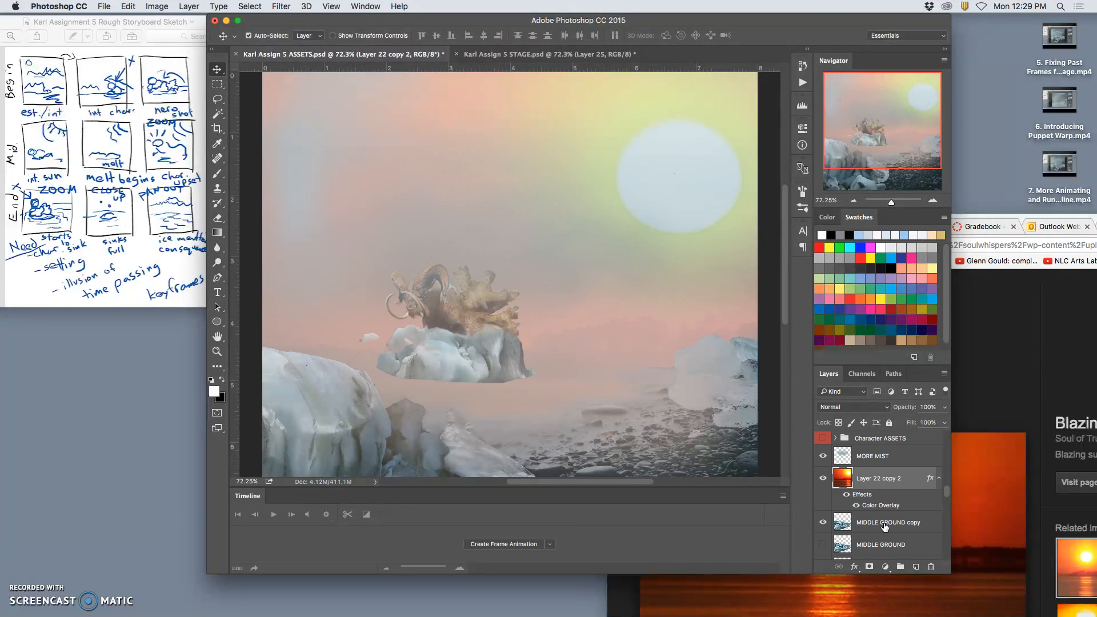
pyautogui.press('super+bracketright')
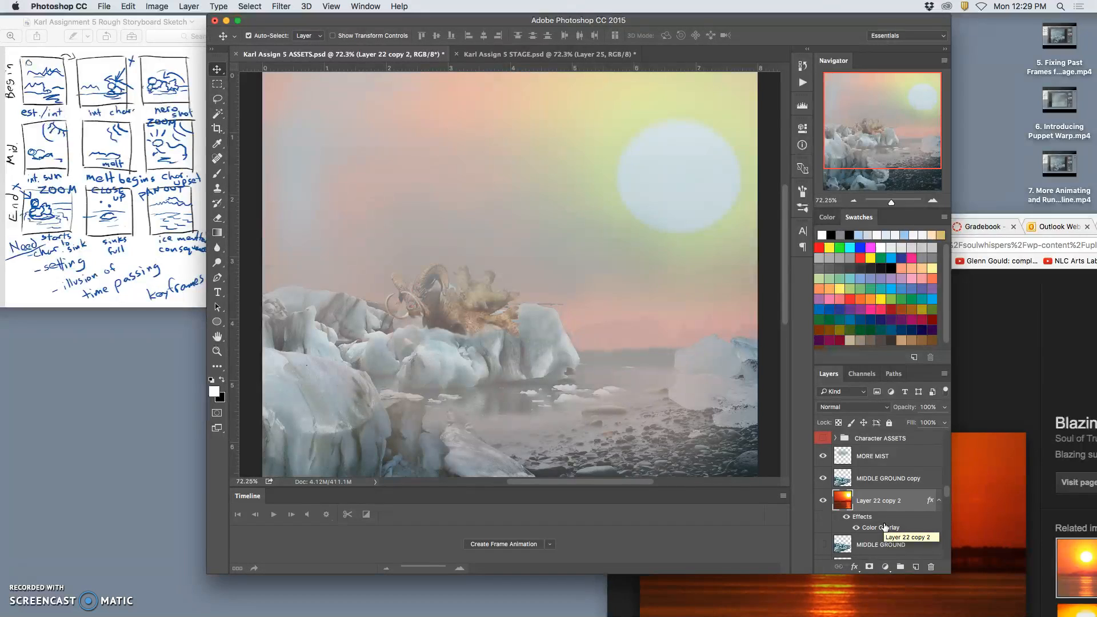
# Raise Layer 22 copy 2 in the stack to directly beneath TORSO in the Character ASSETS copy 2 group.
pyautogui.press('super+bracketright')
pyautogui.press('super+bracketright')
pyautogui.press('super+bracketright')
pyautogui.press('super+bracketright')
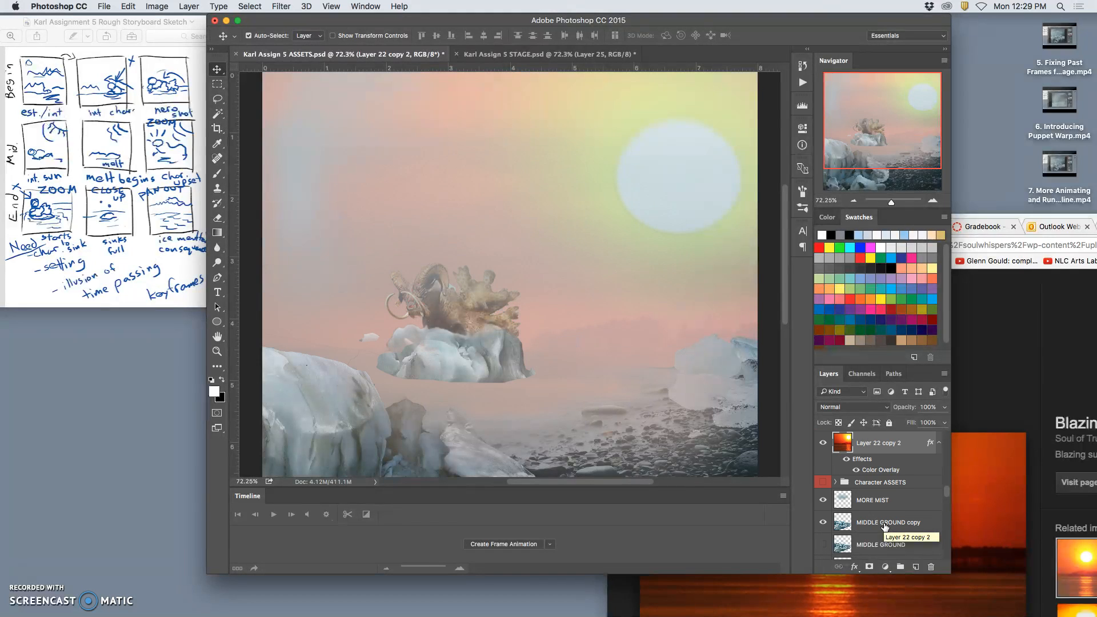
pyautogui.press('super+bracketright')
pyautogui.press('super+bracketright')
pyautogui.press('super+bracketright')
pyautogui.press('super+bracketright')
pyautogui.press('super+bracketright')
pyautogui.press('super+bracketright')
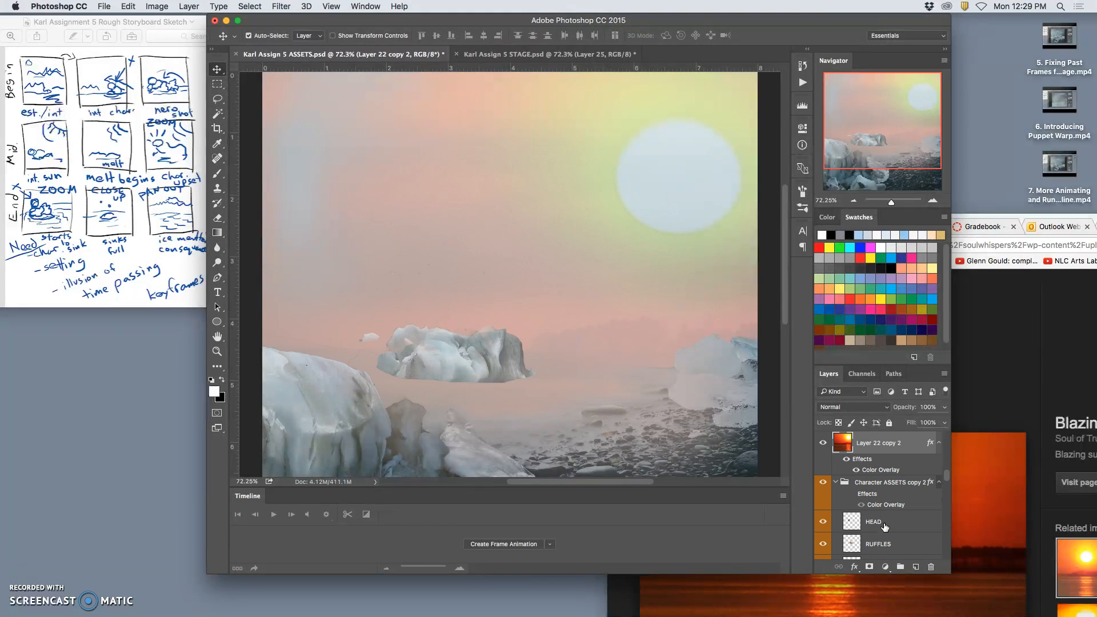
pyautogui.press('super+bracketleft')
pyautogui.press('super+bracketleft')
pyautogui.press('super+bracketleft')
pyautogui.press('super+bracketleft')
pyautogui.press('super+bracketleft')
pyautogui.press('super+bracketleft')
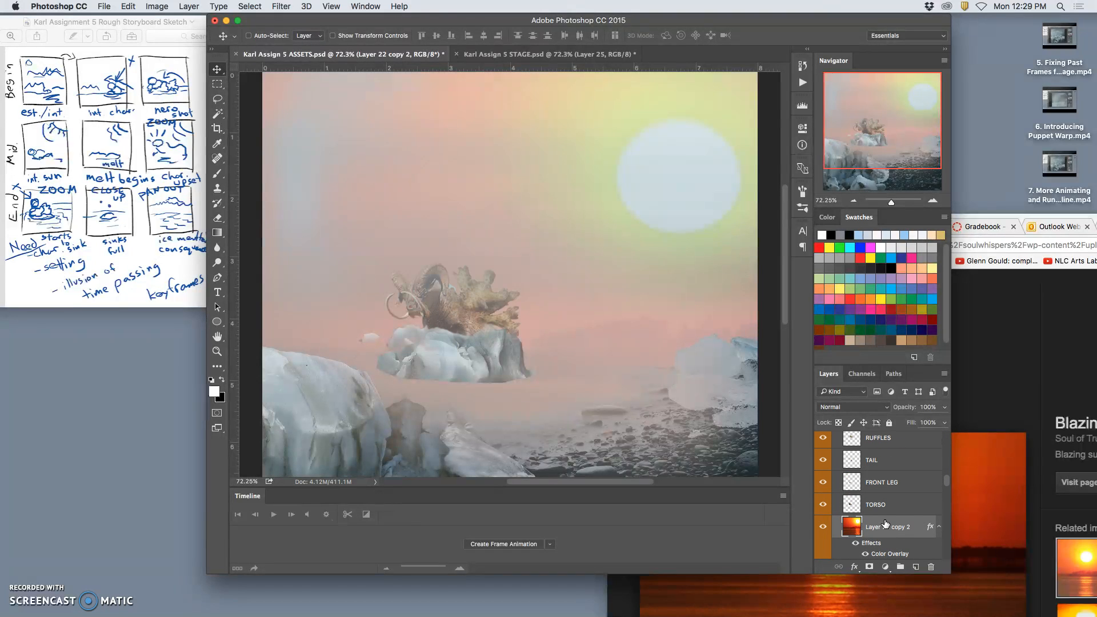
# Lower the opacity of Layer 22 copy 2 to 3% so it acts as a faint sky tint over the scene.
pyautogui.click(944, 408)
pyautogui.moveTo(924, 421); pyautogui.dragTo(891, 421)
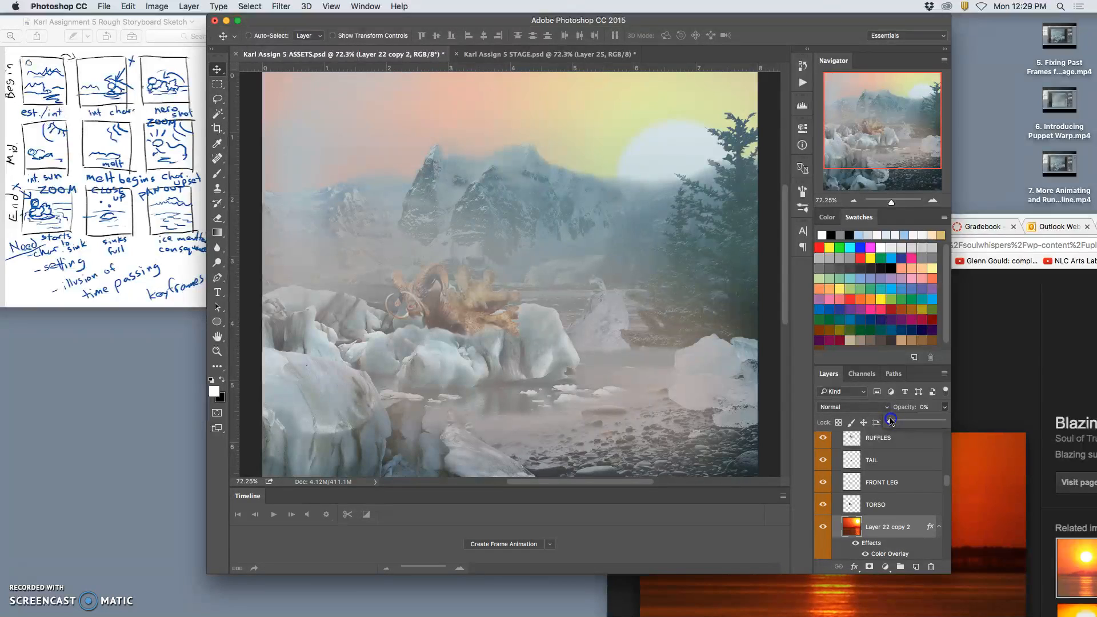
pyautogui.moveTo(886, 516); pyautogui.dragTo(262, 81)
pyautogui.click(630, 216)
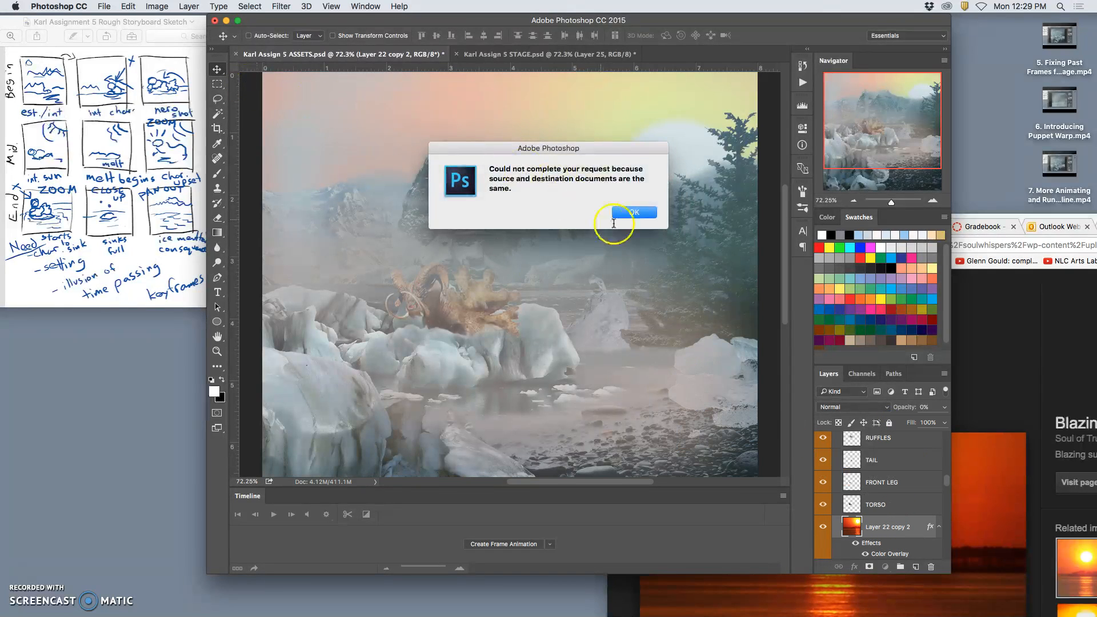
pyautogui.click(224, 70)
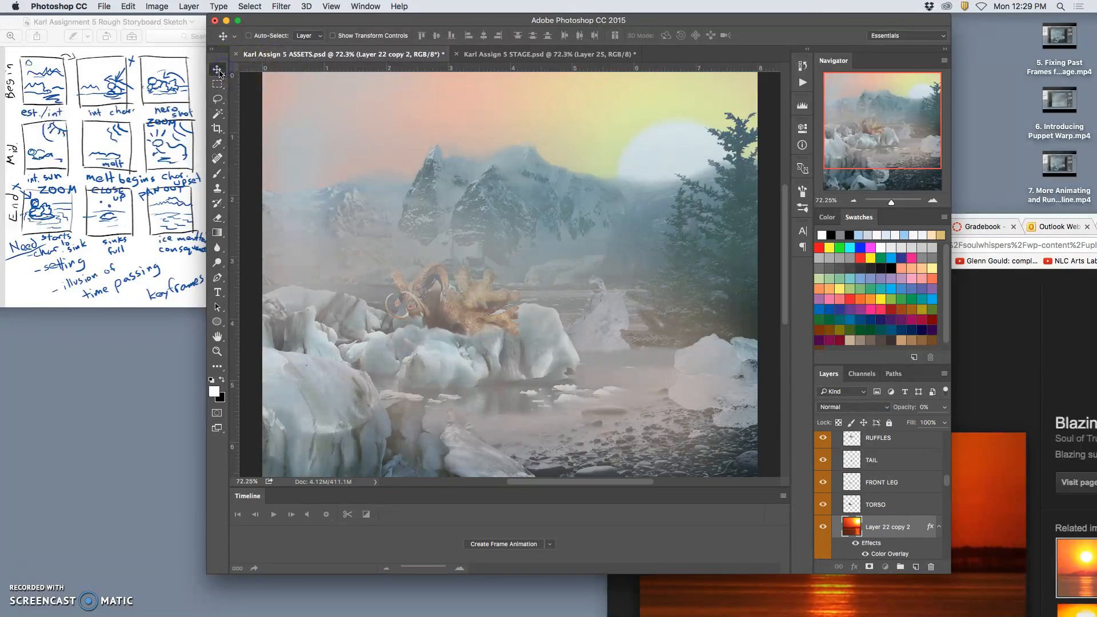
pyautogui.moveTo(666, 157); pyautogui.dragTo(629, 126)
pyautogui.moveTo(893, 423)
pyautogui.mouseDown()
pyautogui.moveTo(944, 422)
pyautogui.moveTo(896, 422)
pyautogui.mouseUp()
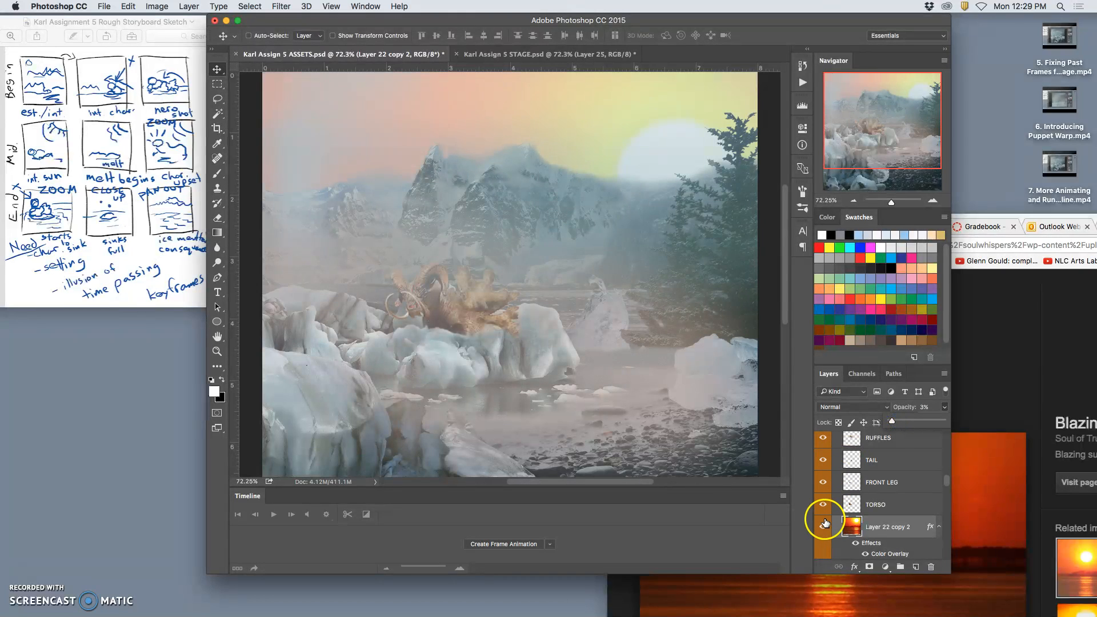
# Mark Layer 22 copy 2 with a yellow color label.
pyautogui.scroll(-1, 857, 525)
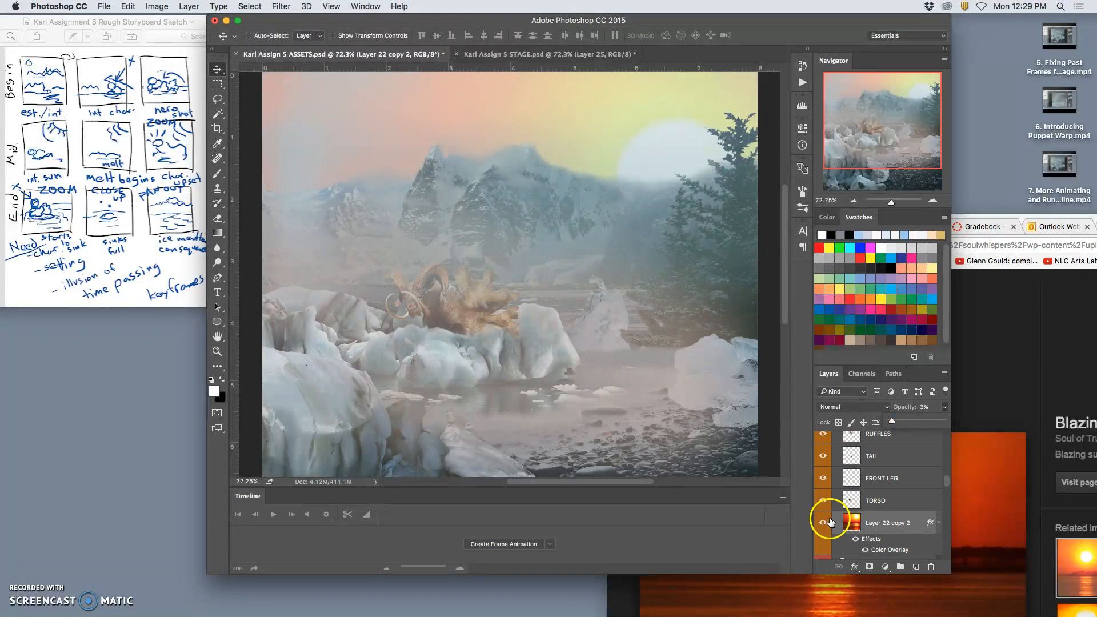
pyautogui.rightClick(825, 519)
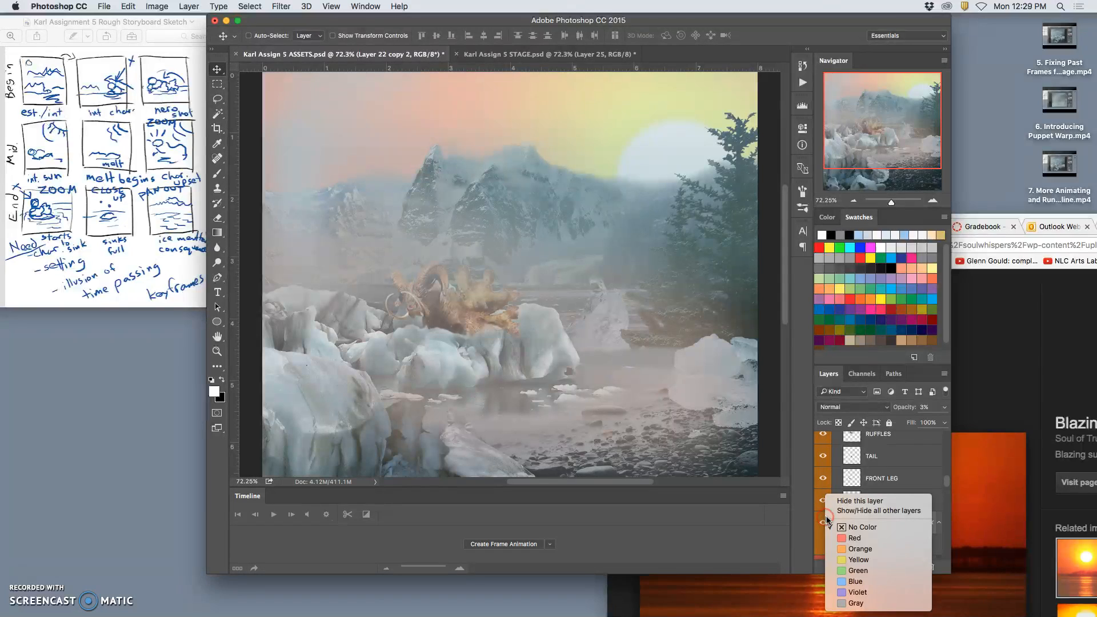
pyautogui.click(853, 560)
pyautogui.moveTo(872, 532)
pyautogui.mouseDown()
pyautogui.moveTo(873, 551)
pyautogui.moveTo(871, 529)
pyautogui.mouseUp()
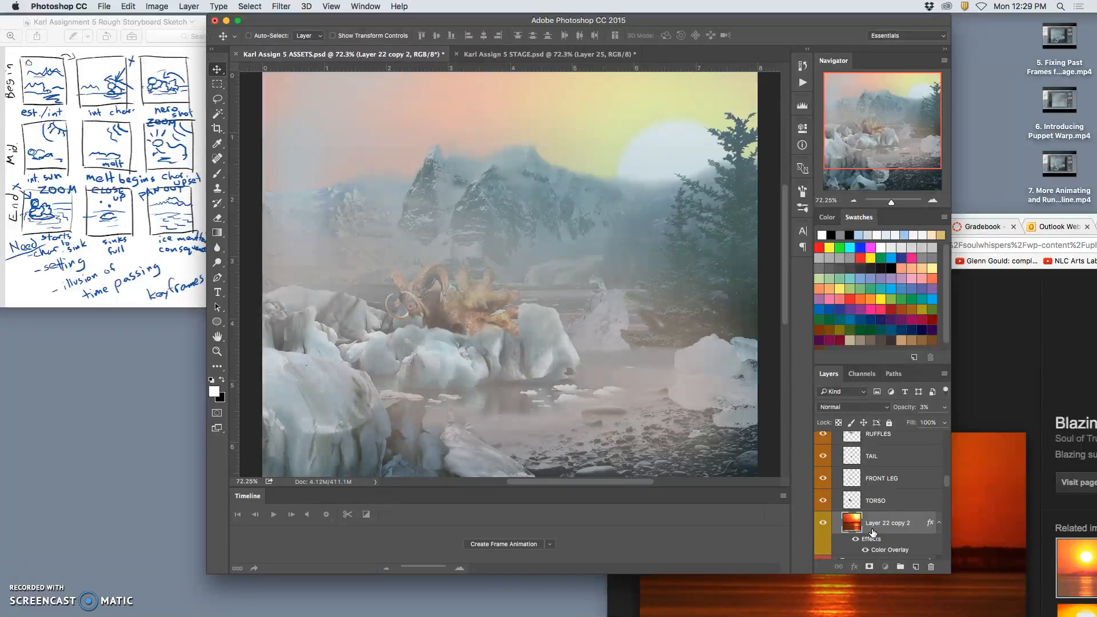
pyautogui.press('super+z')
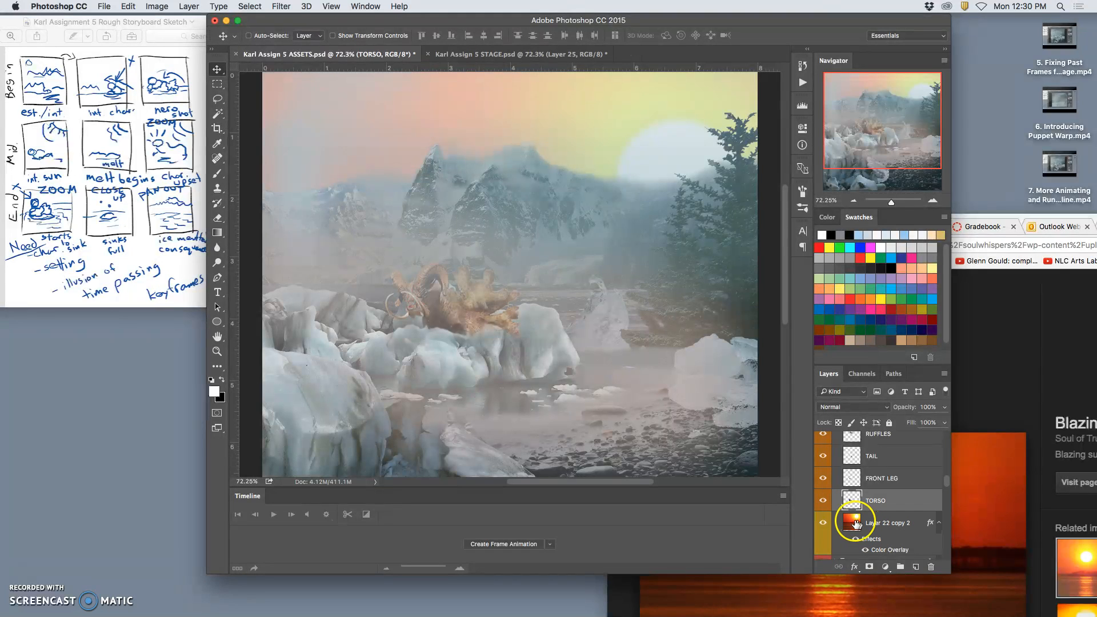
# Hide the Glacier Tip copy 9 and Layer 21 ice layers around the character, keeping Layer 20 visible.
pyautogui.scroll(-2, 848, 526)
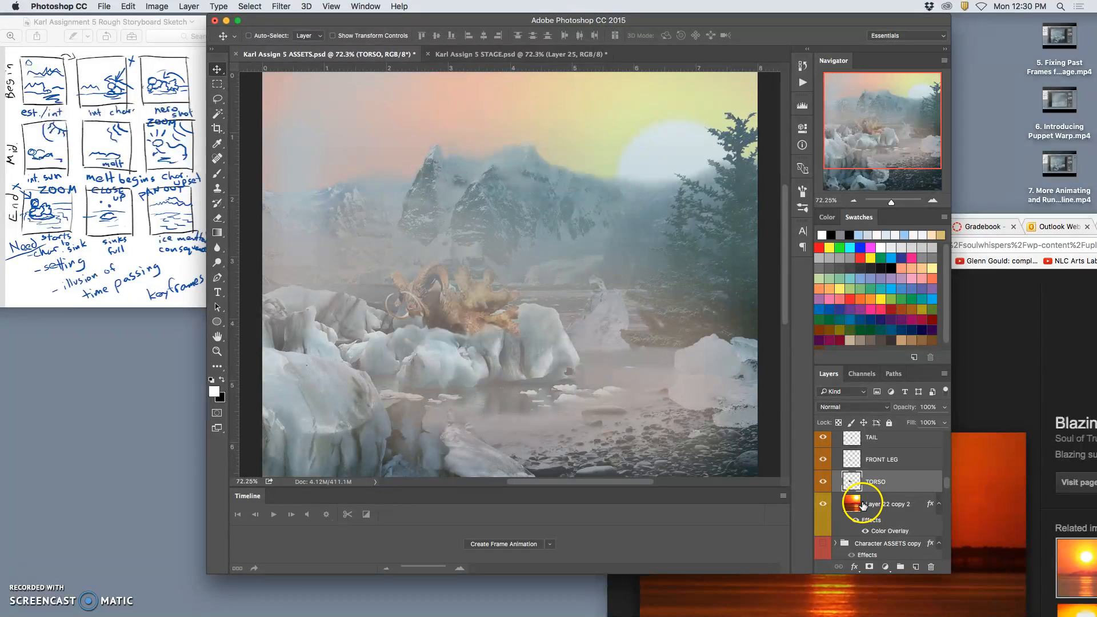
pyautogui.scroll(5, 864, 503)
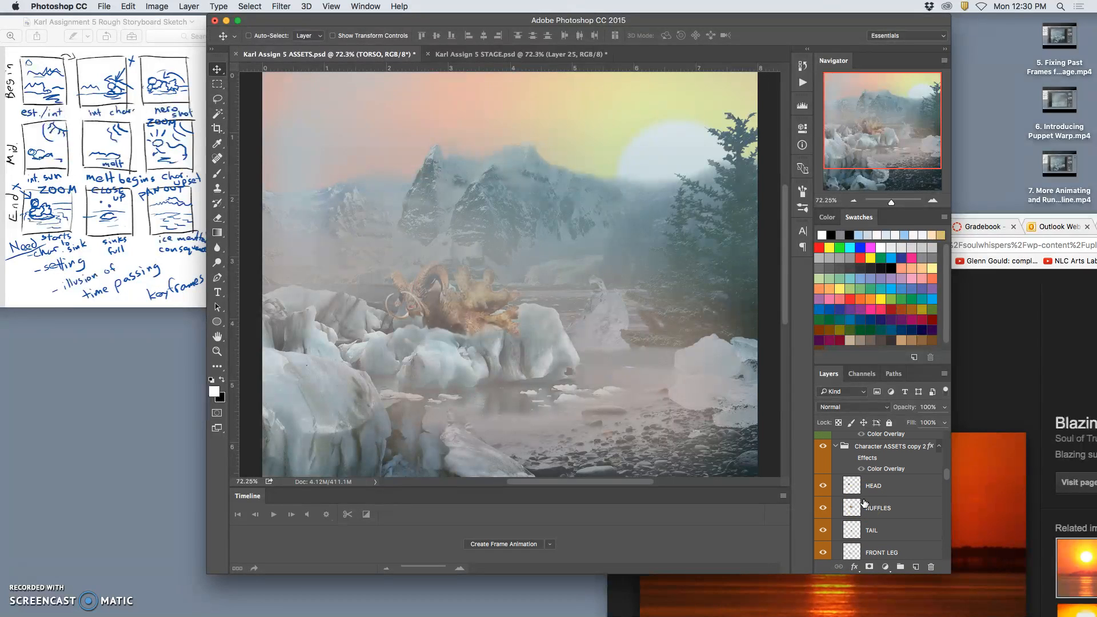
pyautogui.click(823, 446)
pyautogui.scroll(-8, 878, 472)
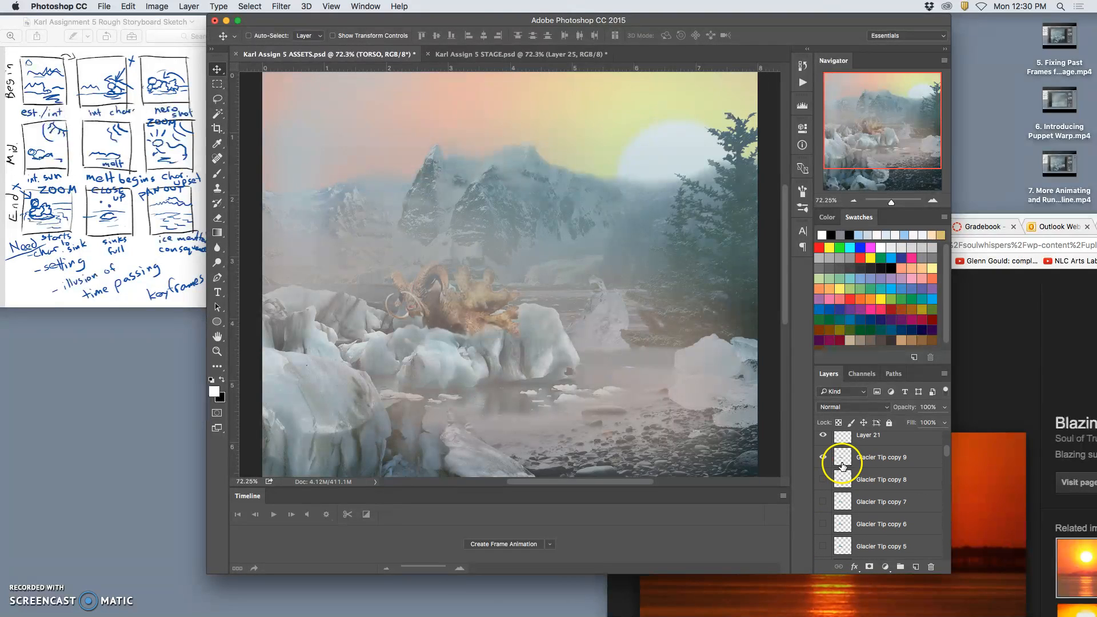
pyautogui.click(824, 459)
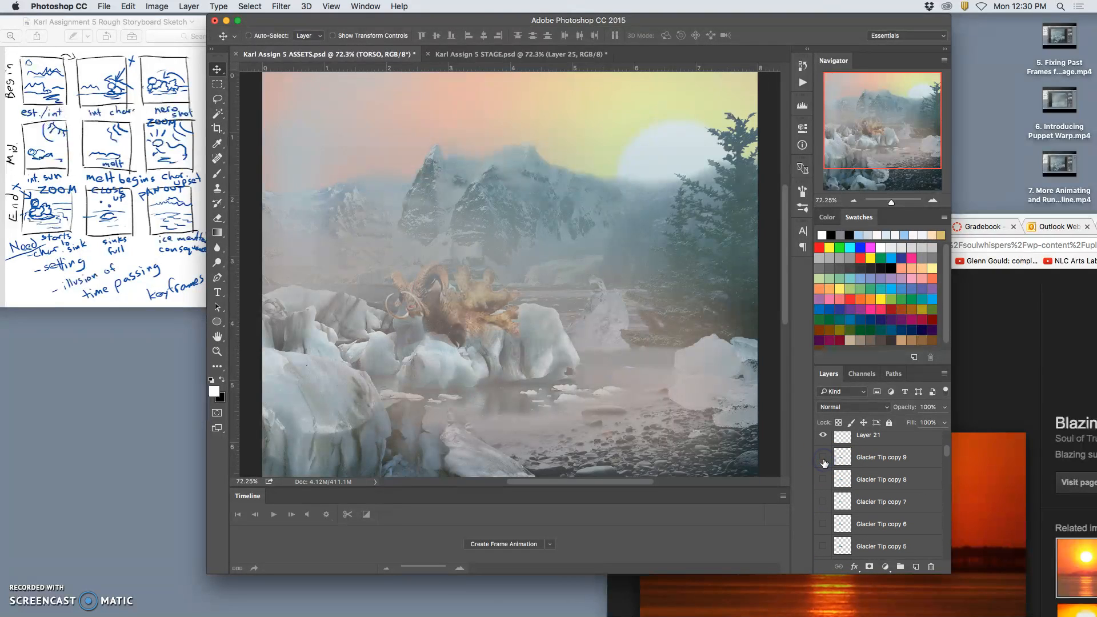
pyautogui.scroll(1, 874, 465)
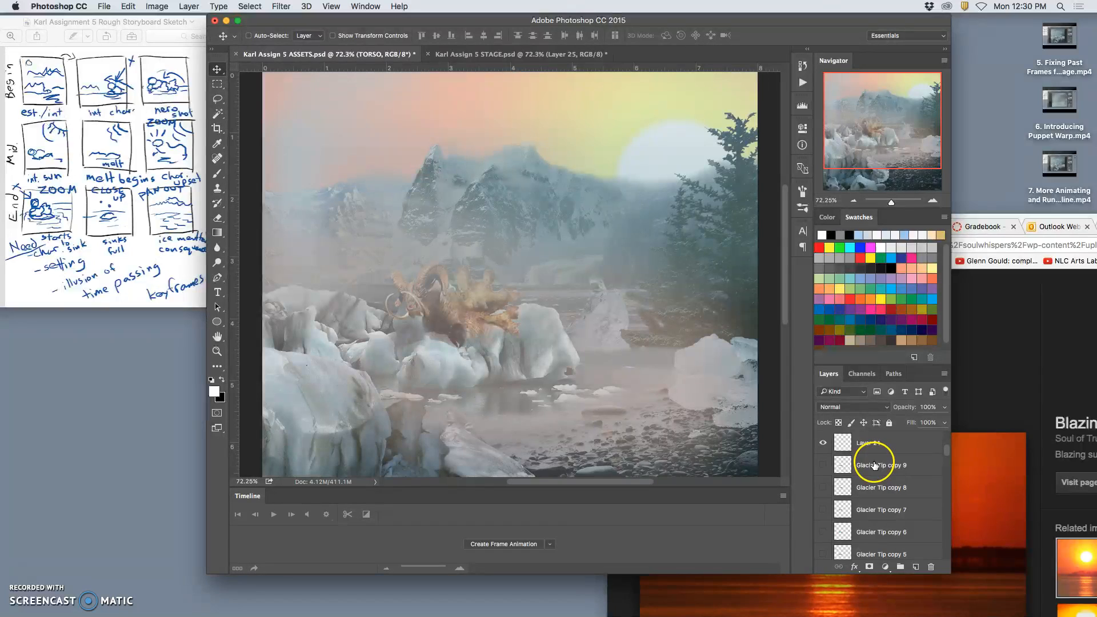
pyautogui.scroll(-15, 870, 466)
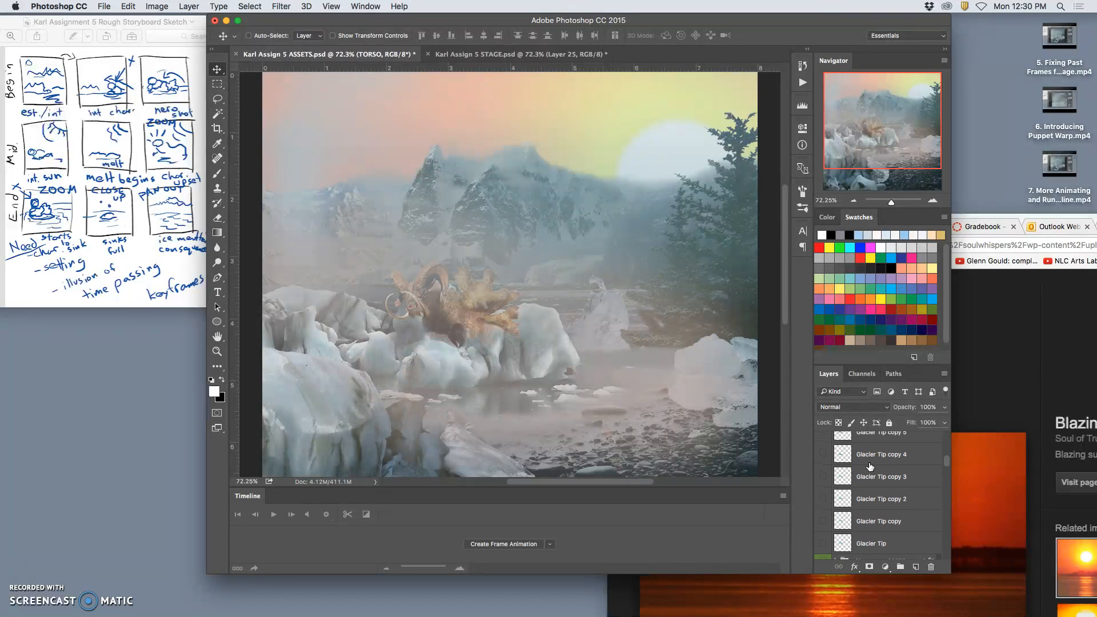
pyautogui.scroll(20, 870, 466)
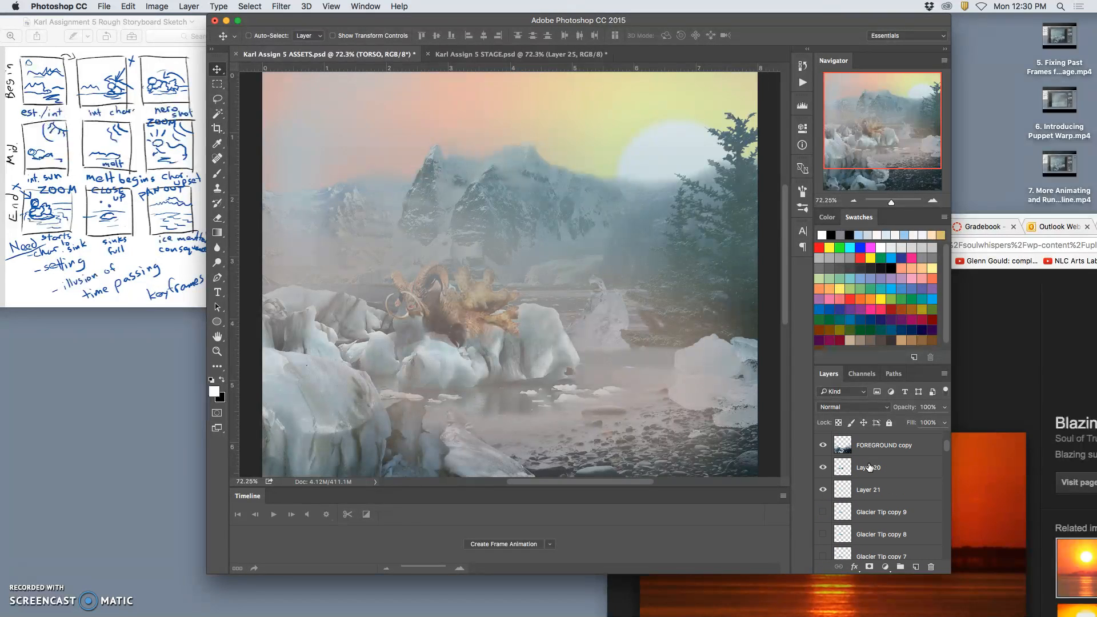
pyautogui.click(824, 468)
pyautogui.click(824, 468)
# Softly erase the ice on Layer 20 where it covers the lower edge of the character's body.
pyautogui.click(838, 477)
pyautogui.click(218, 217)
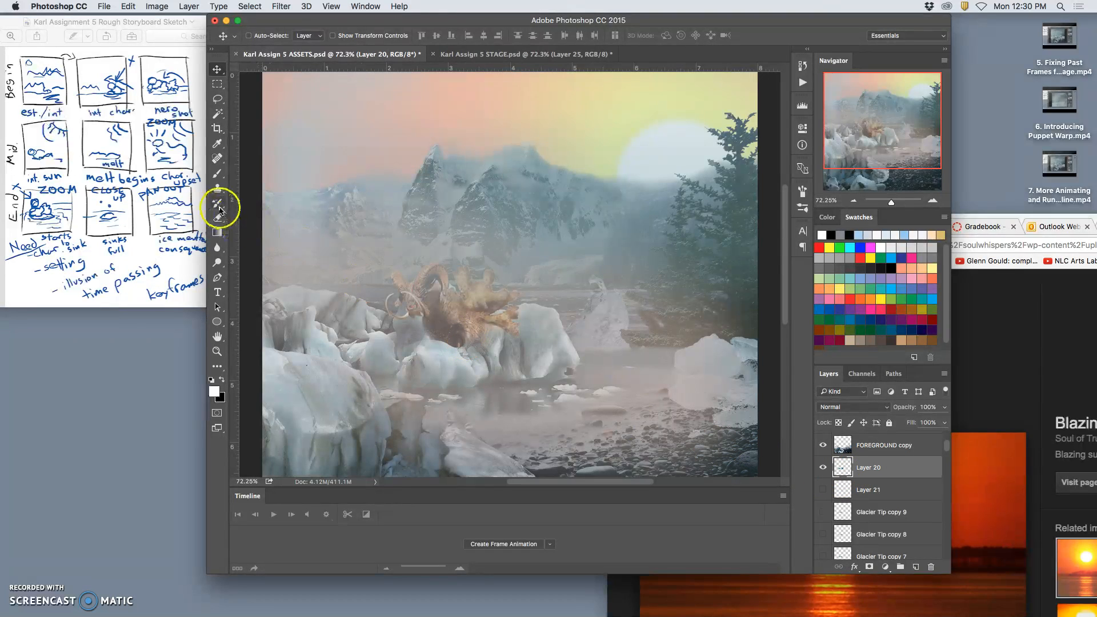
pyautogui.click(435, 329)
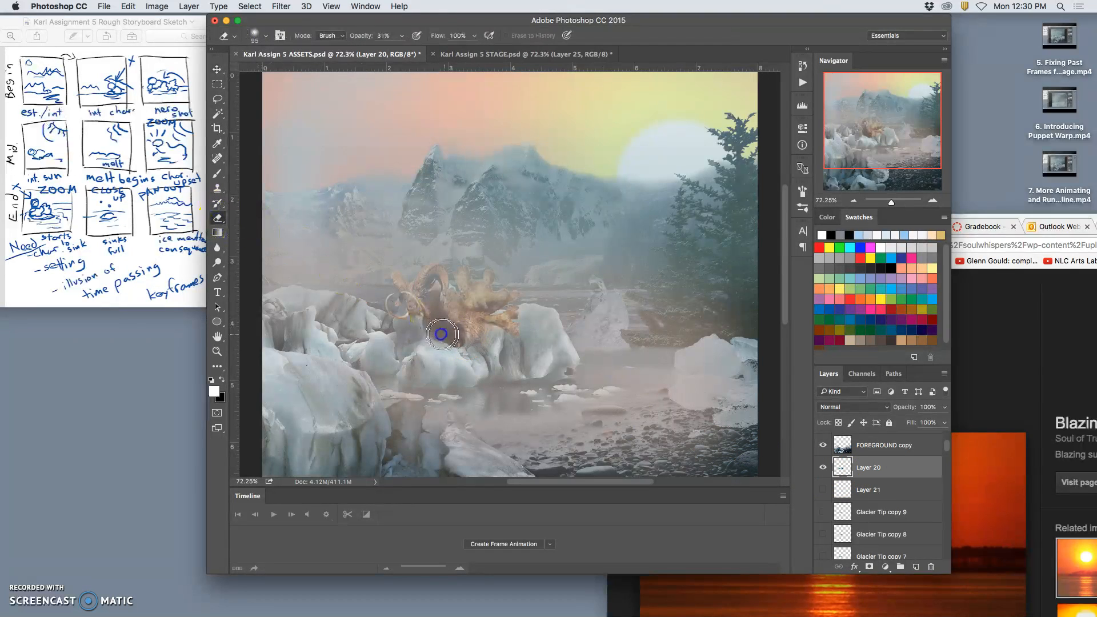
pyautogui.click(464, 337)
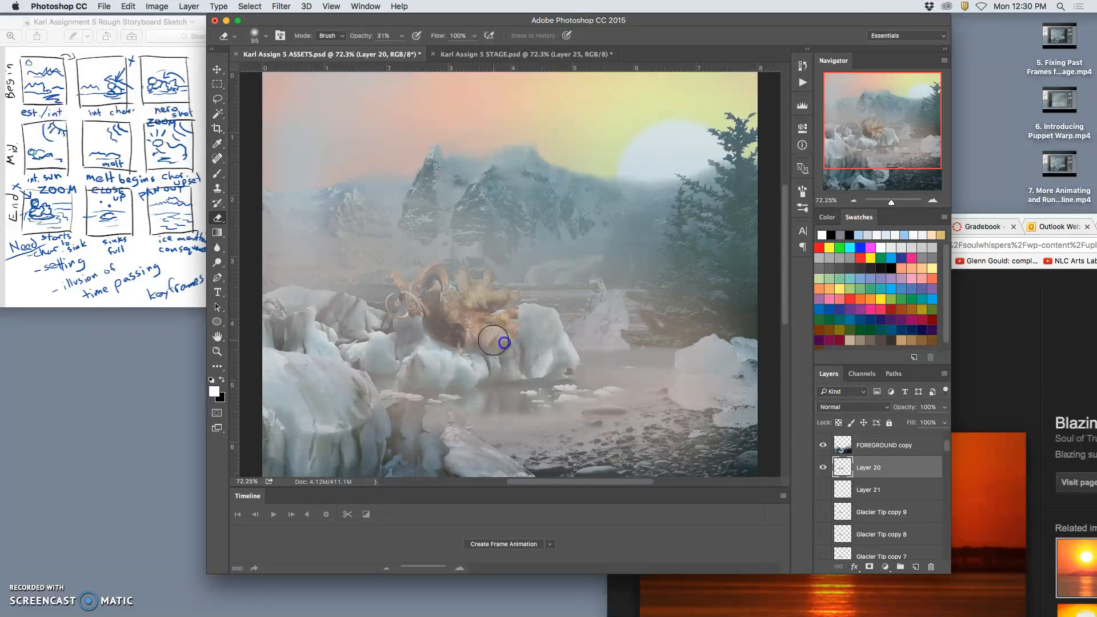
pyautogui.moveTo(510, 348); pyautogui.dragTo(515, 355)
# Compare the ice with the STAGE document, and make Layer 21 and Glacier Tip copy 9 visible again in ASSETS.
pyautogui.click(518, 55)
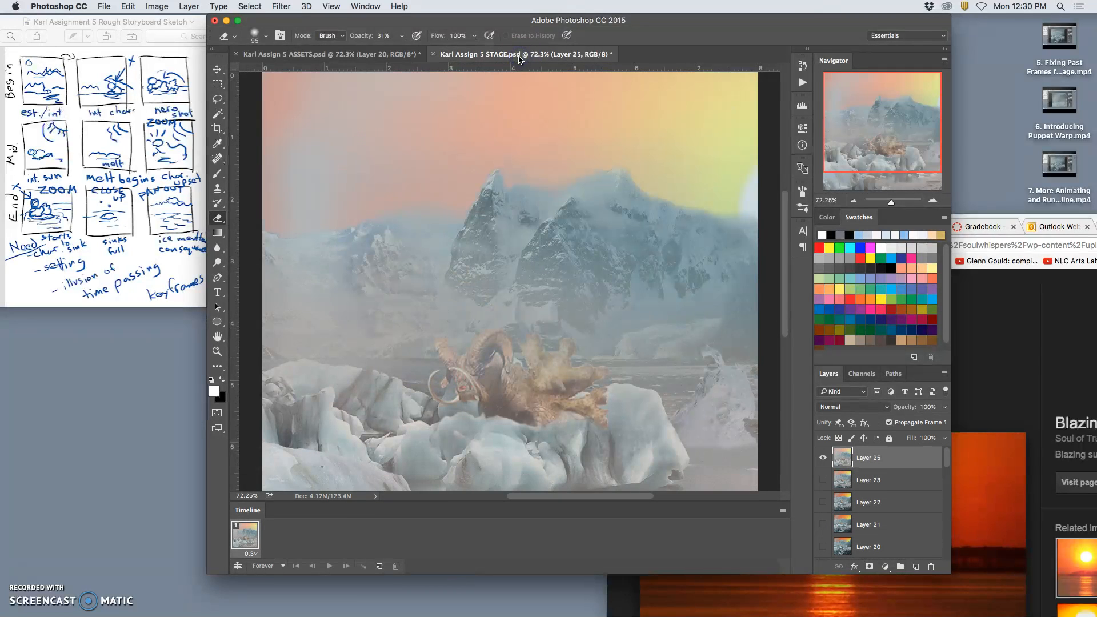
pyautogui.click(368, 61)
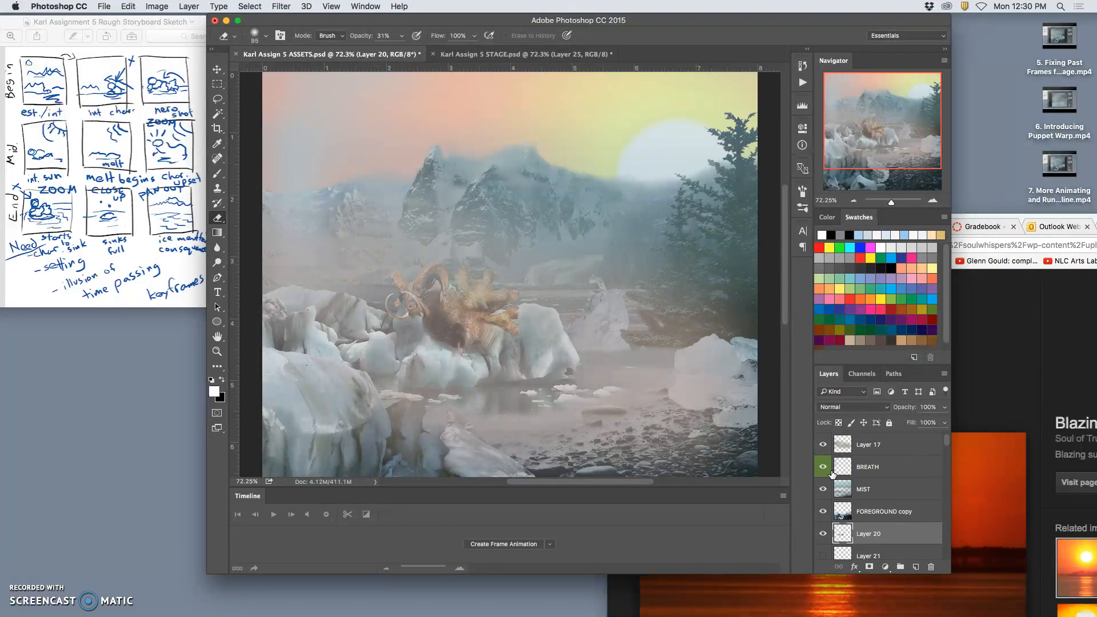
pyautogui.click(858, 546)
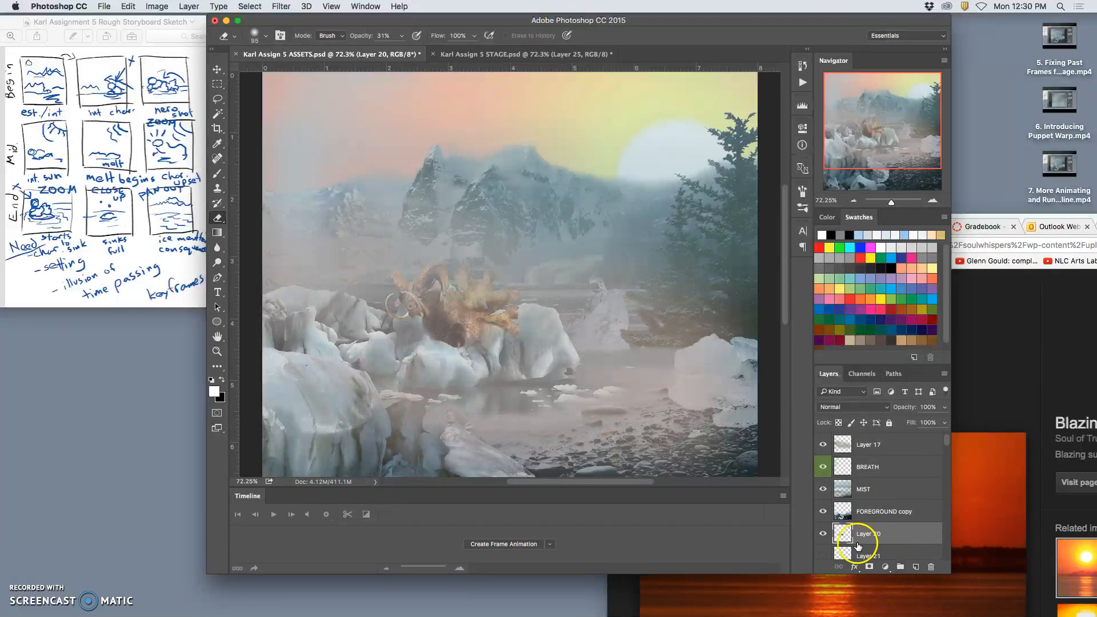
pyautogui.scroll(-2, 840, 550)
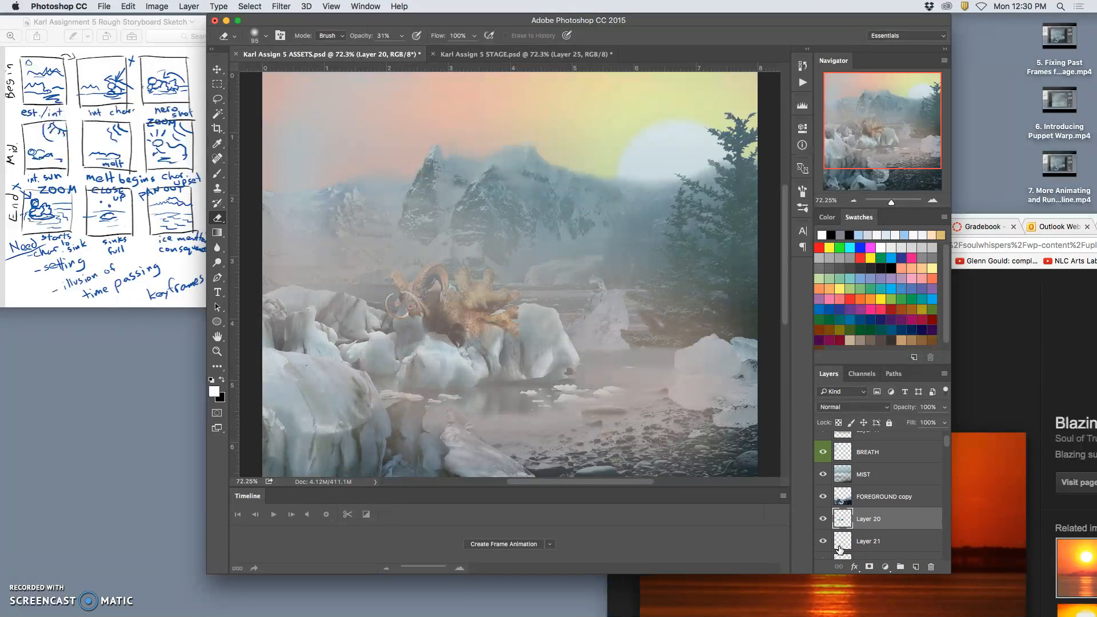
pyautogui.click(823, 555)
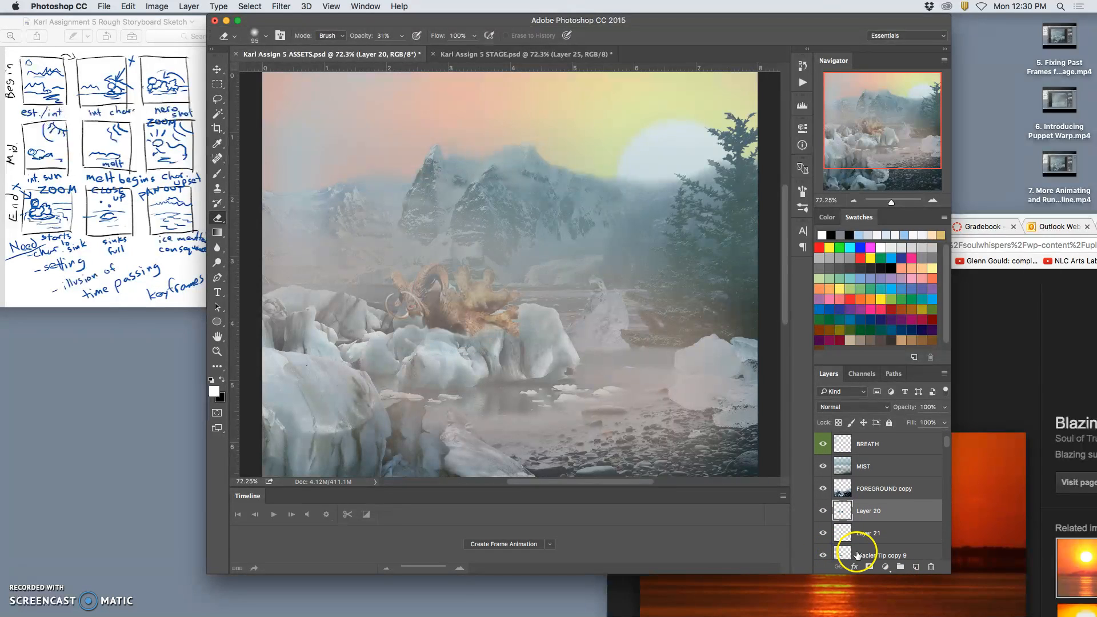
# Lower the opacity of Glacier Tip copy 9 to 41% and compare the ice with the STAGE document.
pyautogui.click(858, 554)
pyautogui.moveTo(944, 408); pyautogui.dragTo(909, 421)
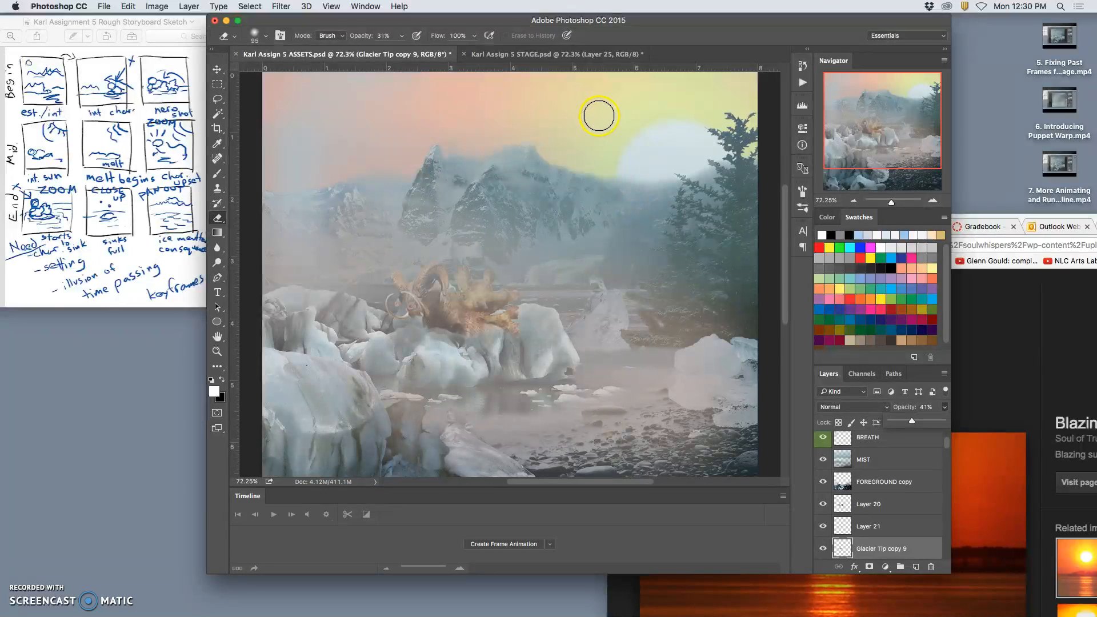
pyautogui.click(571, 54)
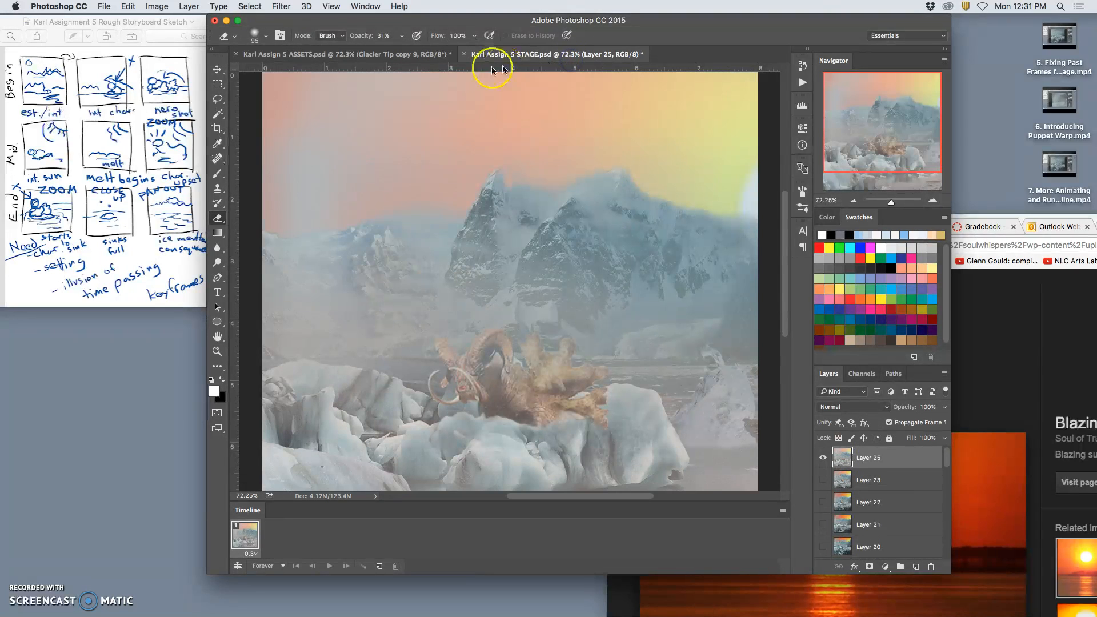
pyautogui.click(407, 55)
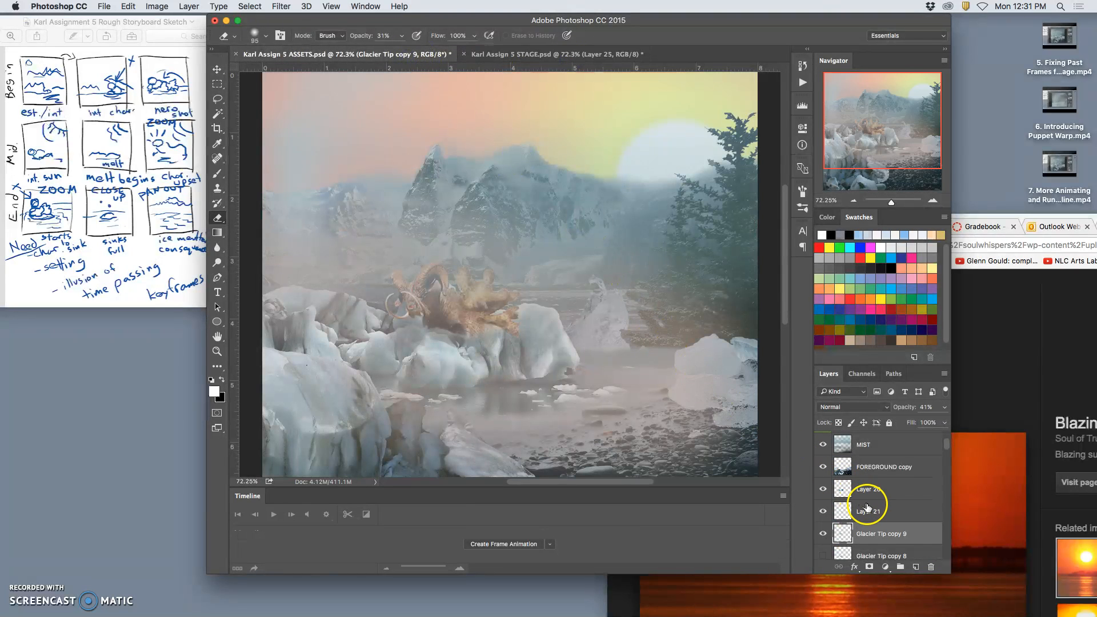
# Rotate the HEAD layer in the Character ASSETS copy 2 group very slightly counterclockwise with Free Transform.
pyautogui.scroll(-10, 869, 505)
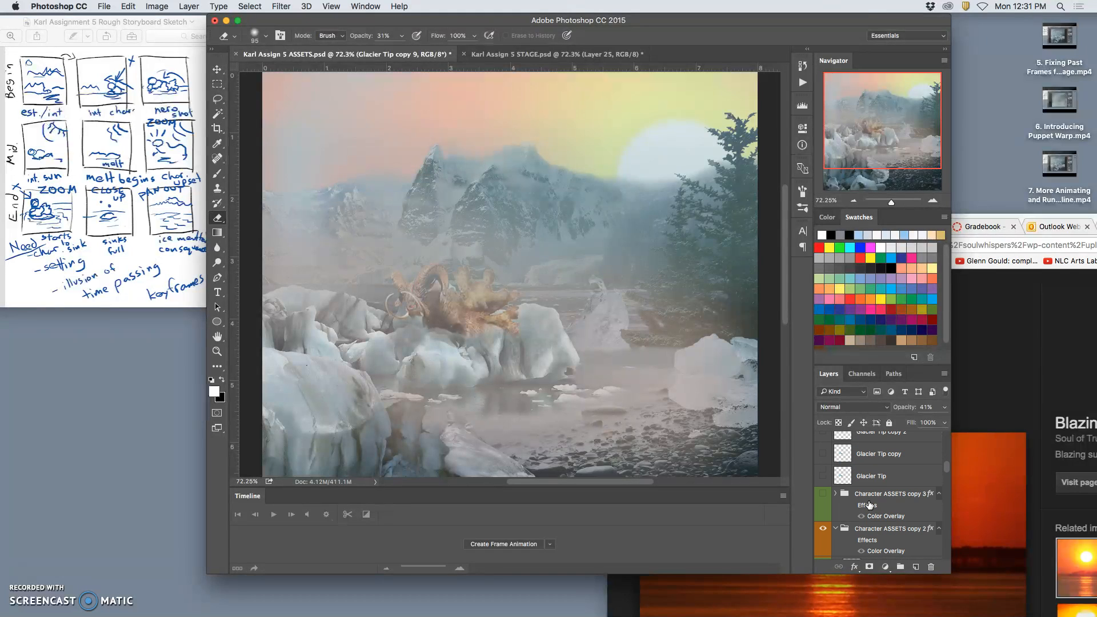
pyautogui.scroll(-3, 869, 505)
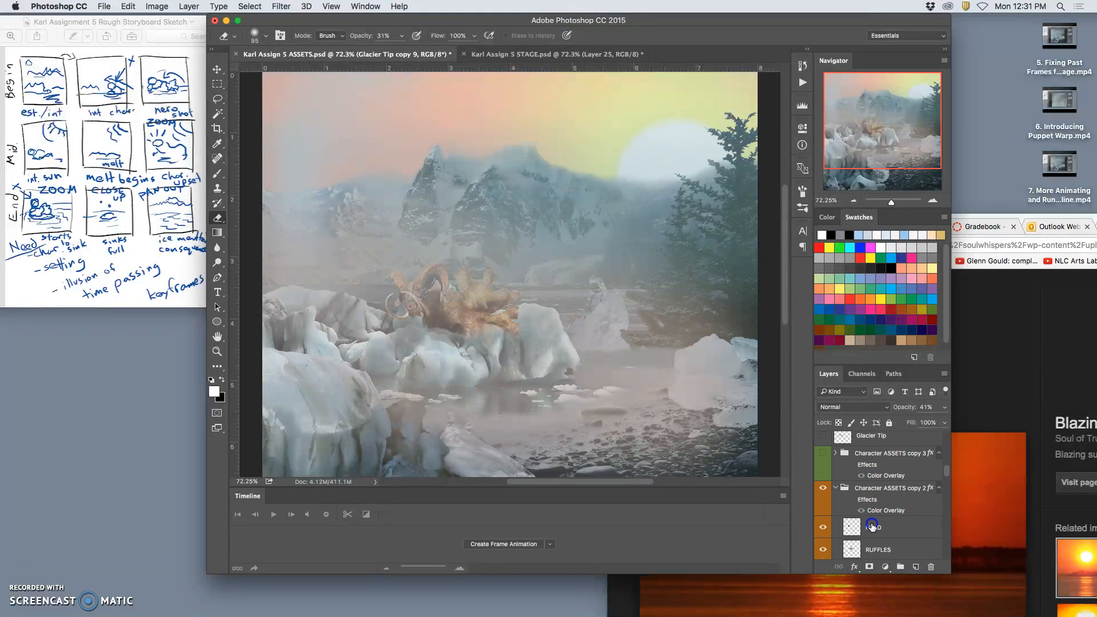
pyautogui.click(871, 526)
pyautogui.click(217, 69)
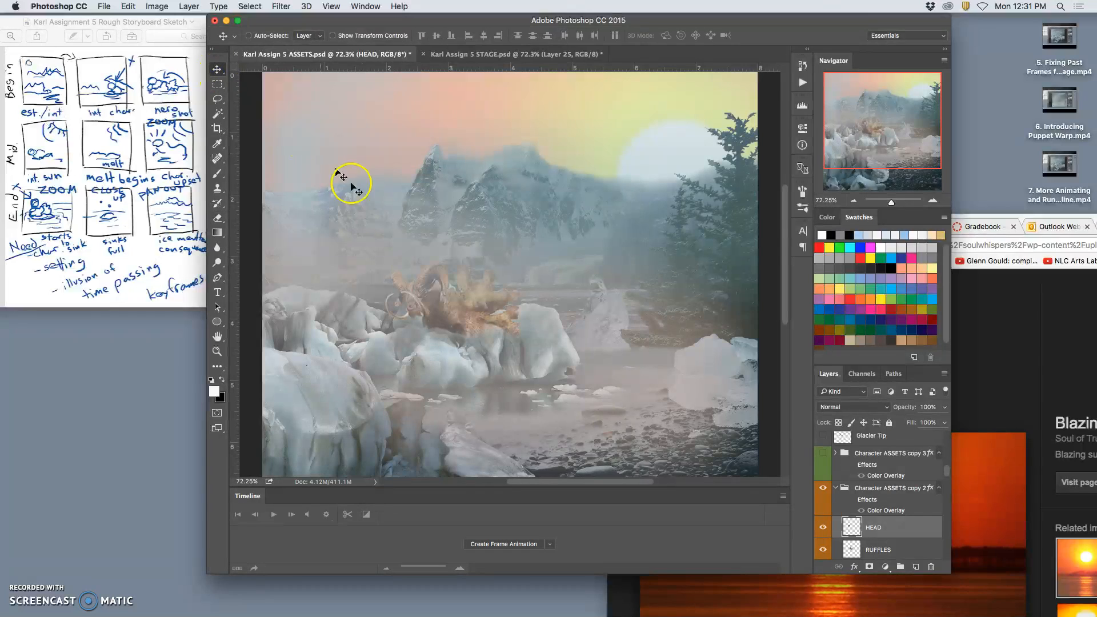
pyautogui.press('super+t')
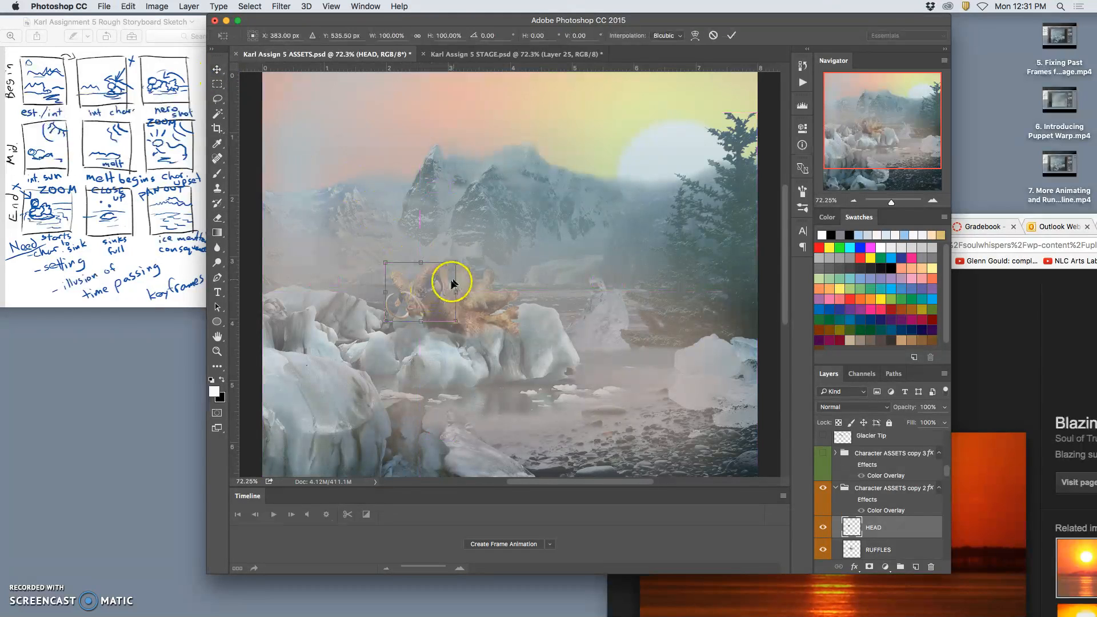
pyautogui.moveTo(465, 252); pyautogui.dragTo(459, 256)
pyautogui.press('Return')
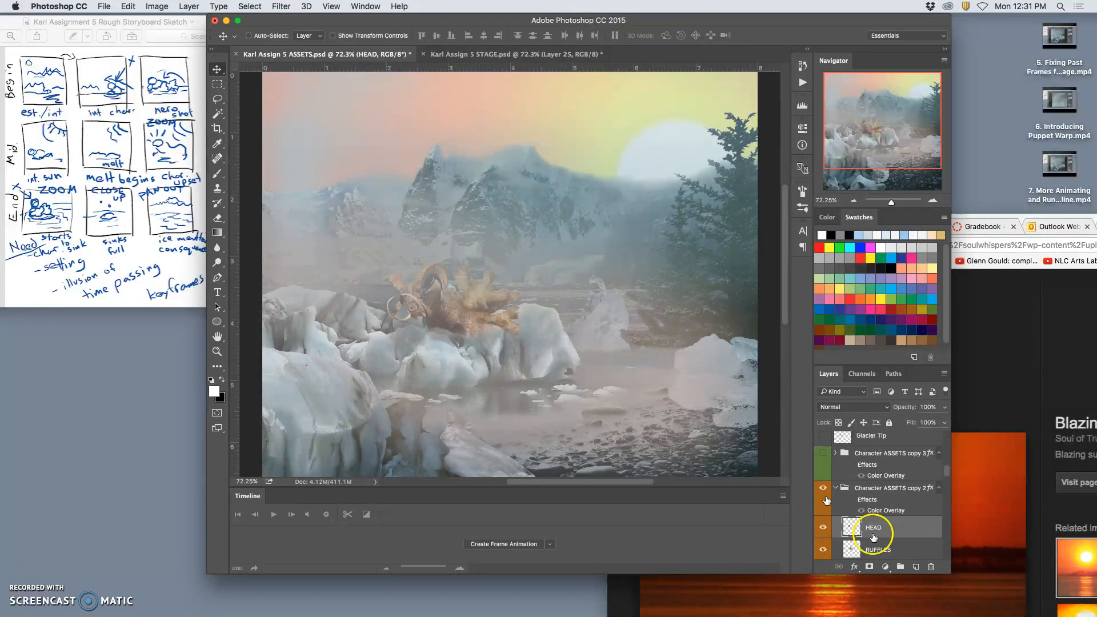
# Rotate the RUFFLES layer by 0.46 degrees and nudge it slightly left with Free Transform.
pyautogui.click(876, 546)
pyautogui.press('super+t')
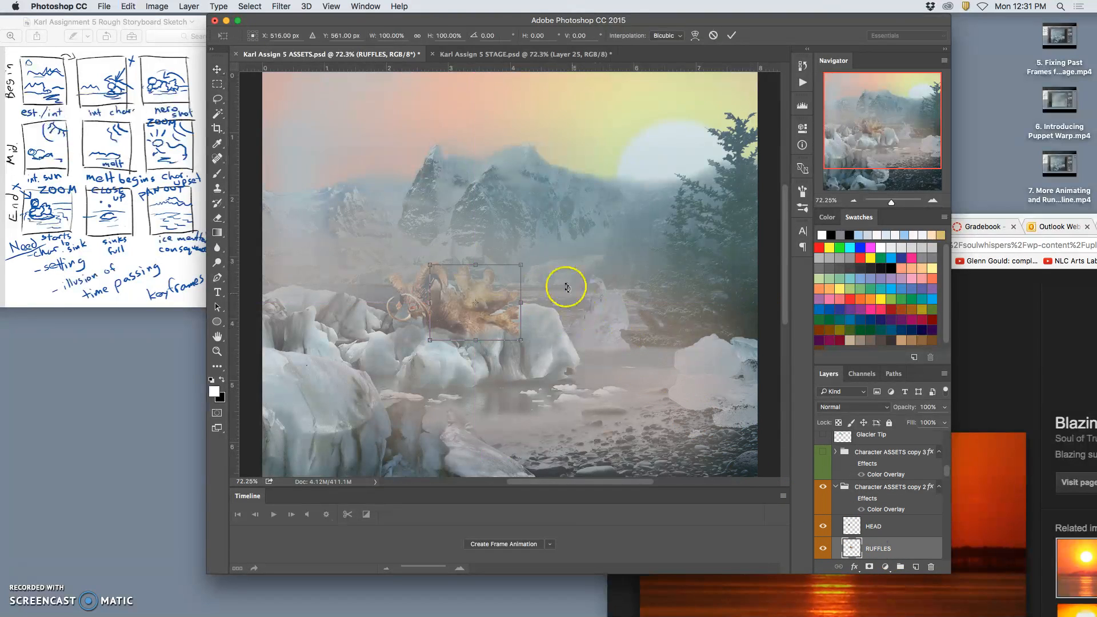
pyautogui.moveTo(536, 257); pyautogui.dragTo(534, 262)
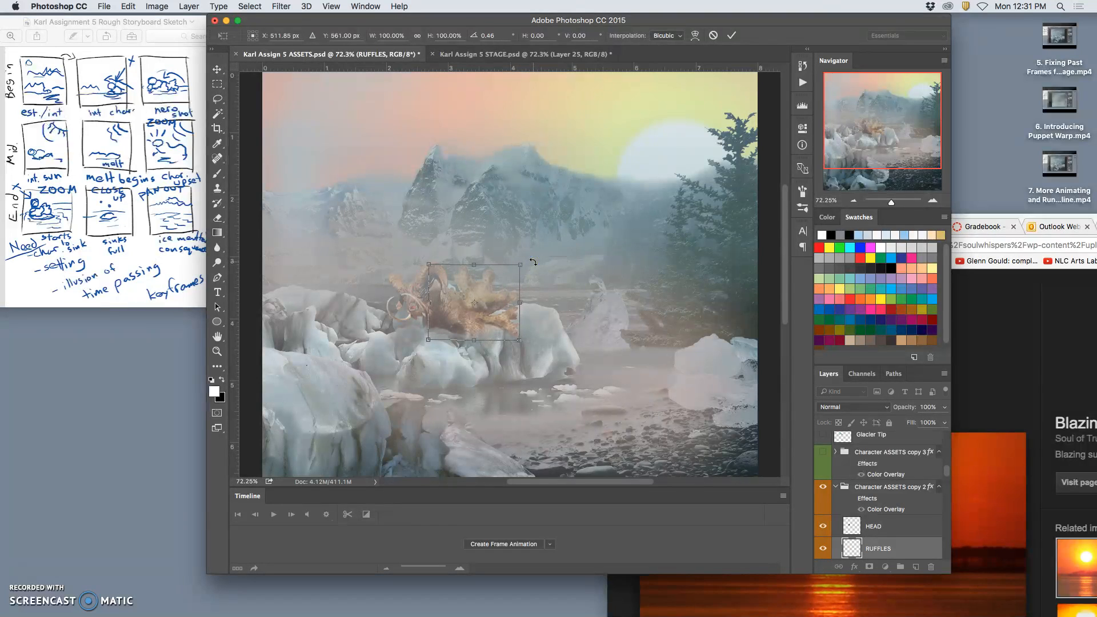
pyautogui.press('Return')
pyautogui.scroll(-2, 862, 523)
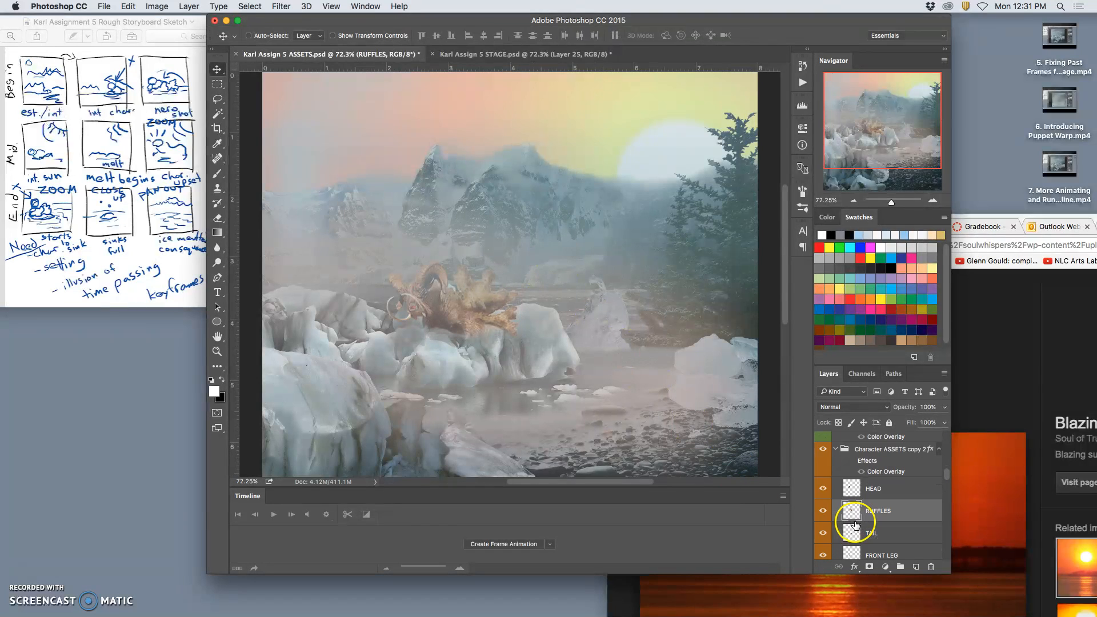
pyautogui.scroll(-2, 868, 531)
pyautogui.click(878, 538)
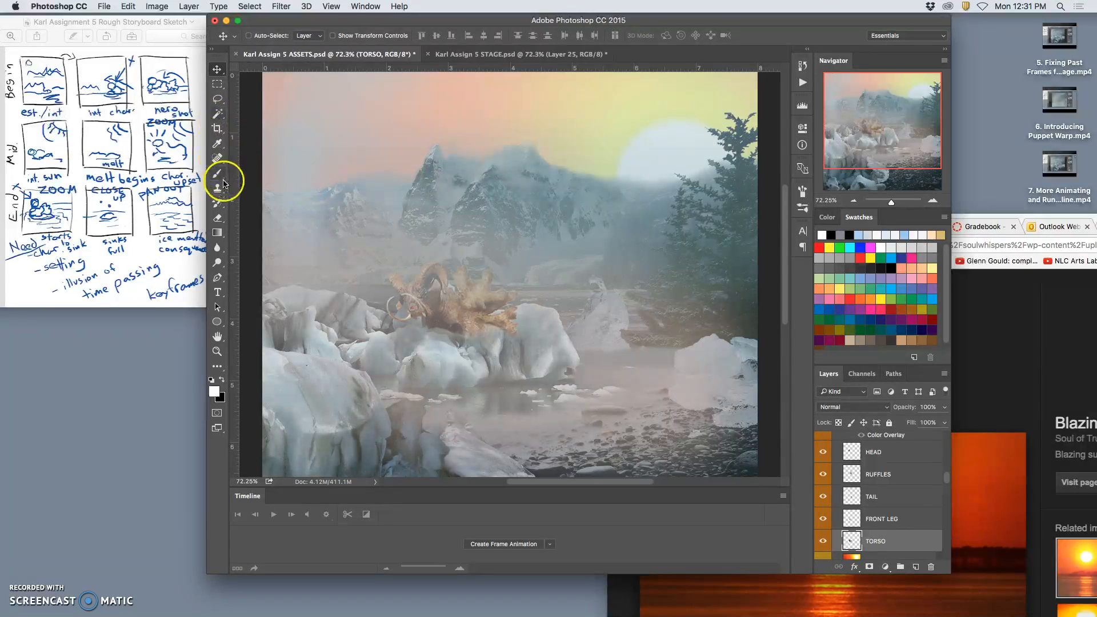
pyautogui.click(218, 114)
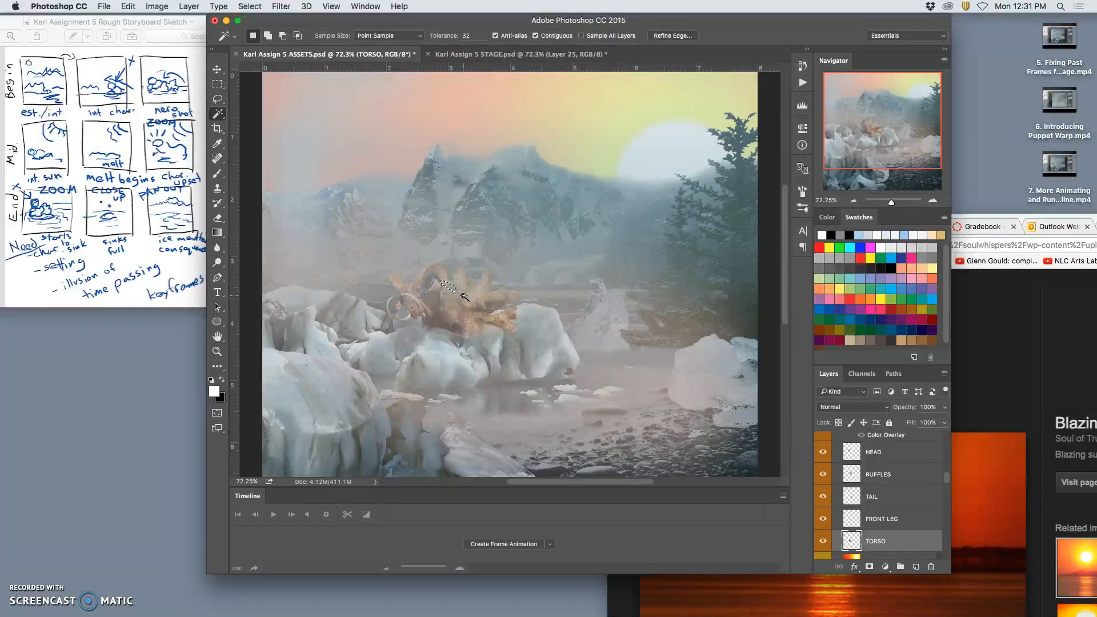
pyautogui.press('super+d')
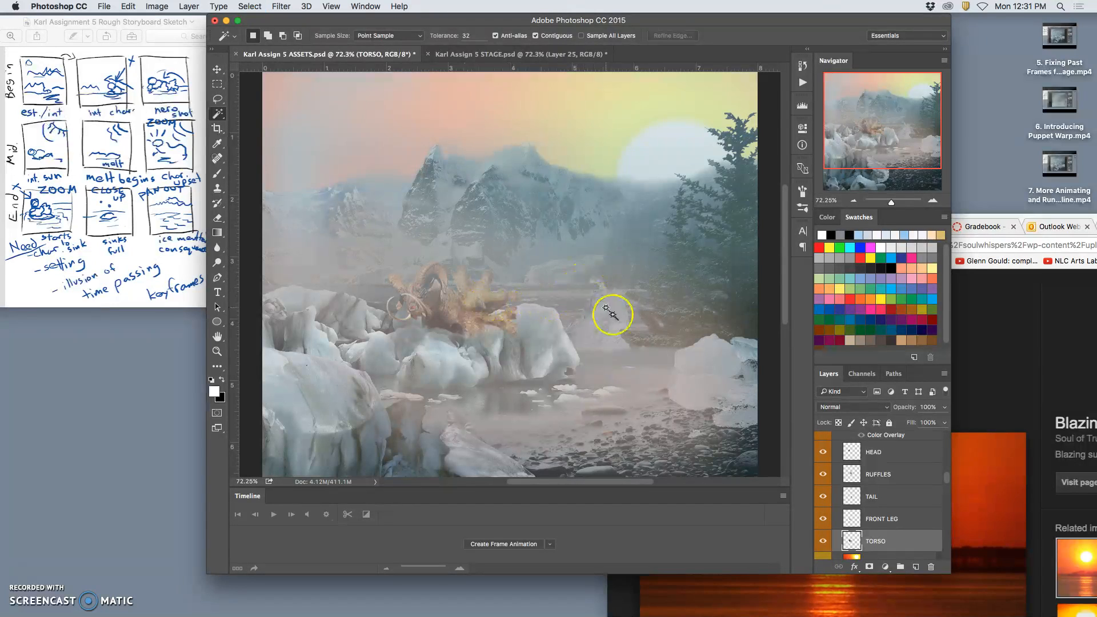
pyautogui.hscroll(-1, 652, 355)
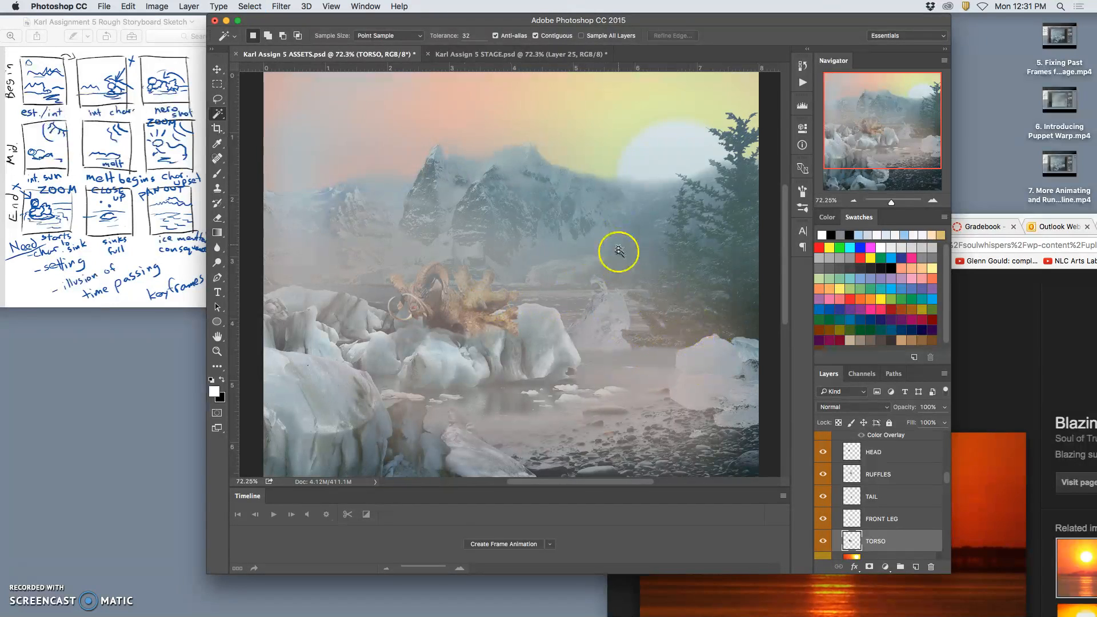
# Ready Layer 20 for erasing and compare the ice around the character with the STAGE document.
pyautogui.scroll(1, 870, 520)
pyautogui.scroll(10, 871, 520)
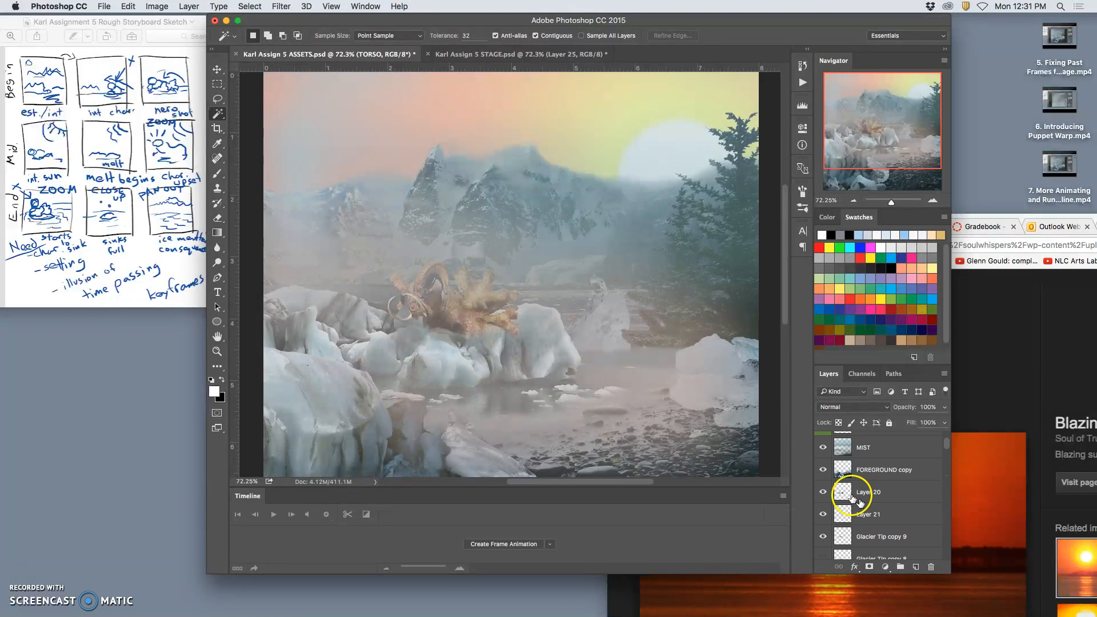
pyautogui.click(859, 500)
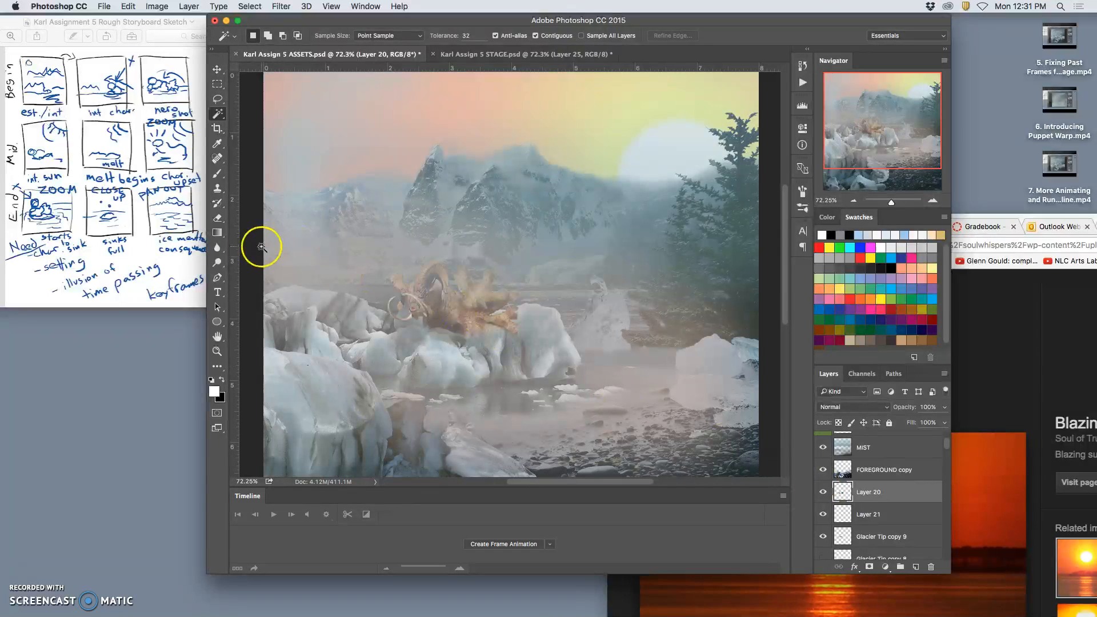
pyautogui.click(217, 218)
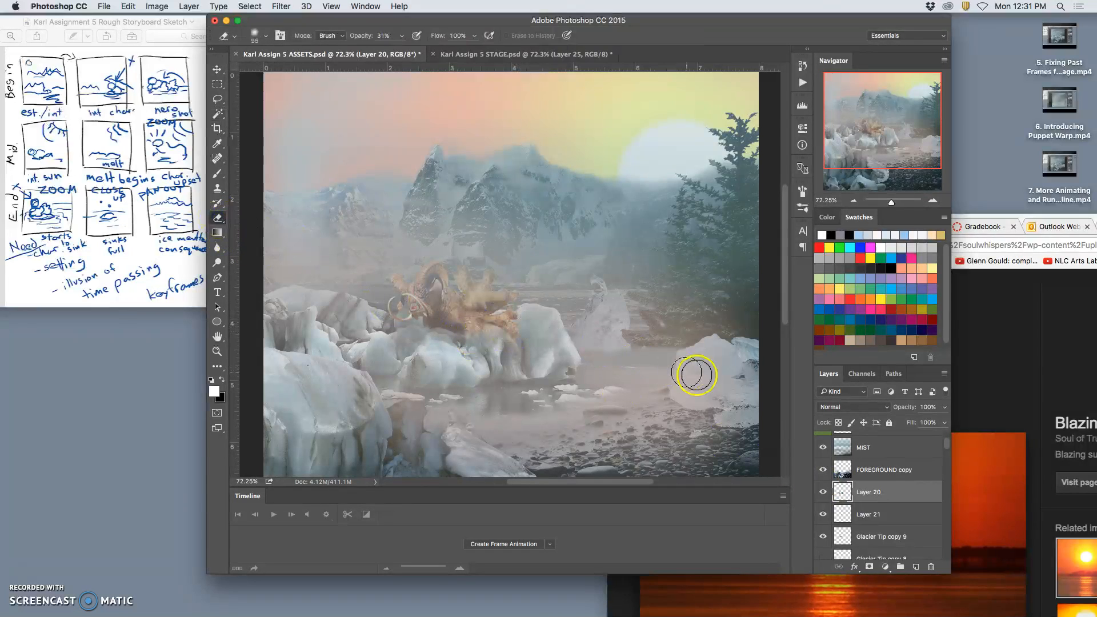
pyautogui.click(477, 55)
pyautogui.click(364, 54)
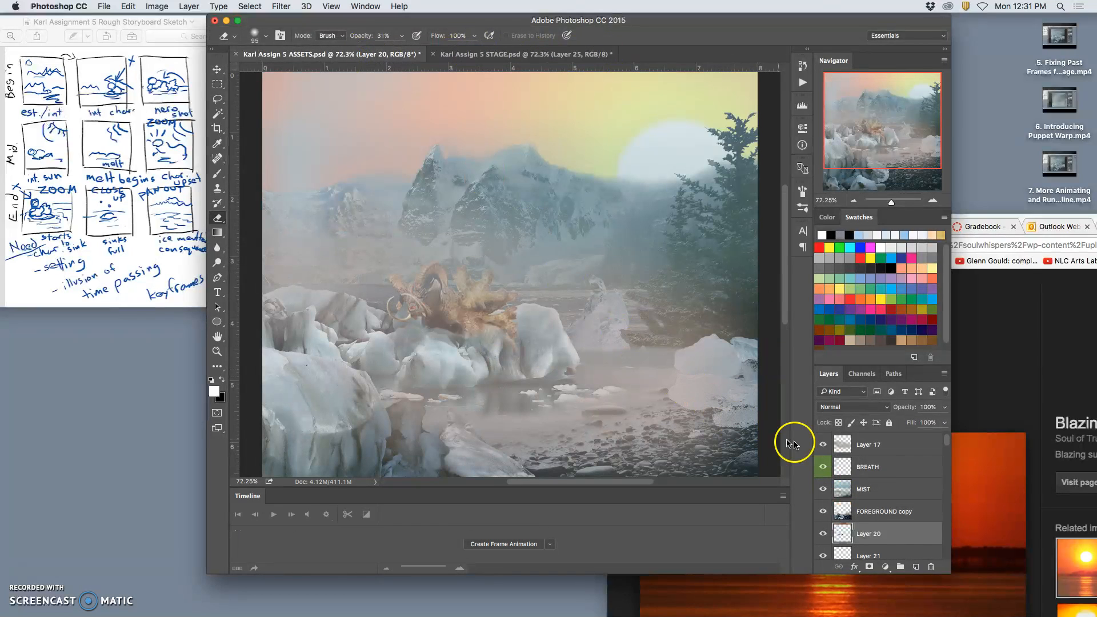
# Save the ASSETS document with Layer 17 copy active and compare the full scene with the STAGE document.
pyautogui.click(881, 451)
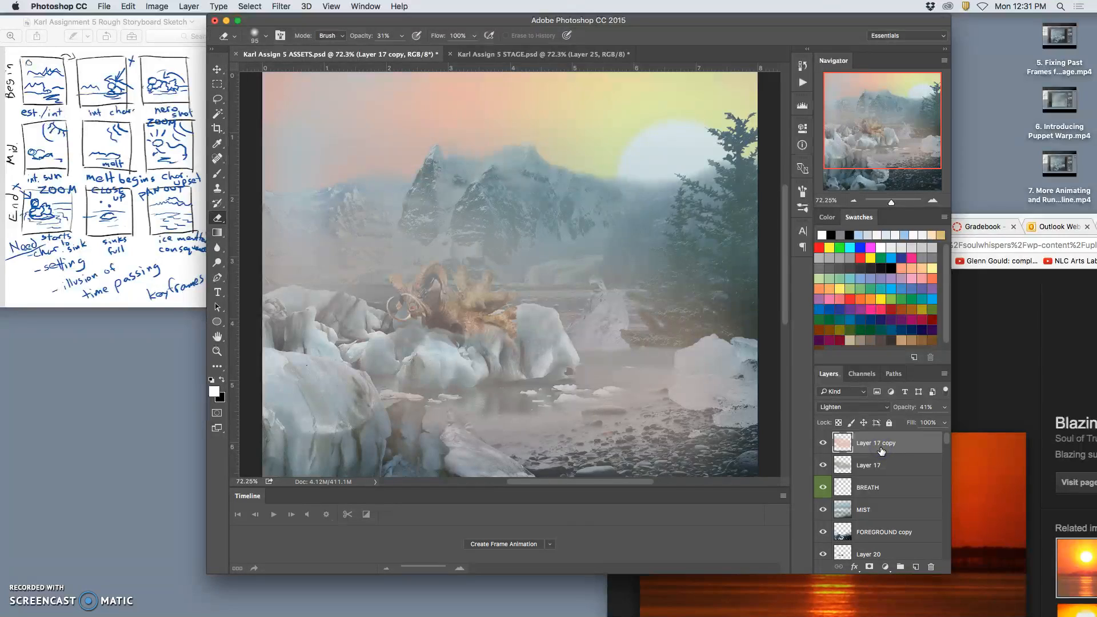
pyautogui.scroll(-4, 773, 433)
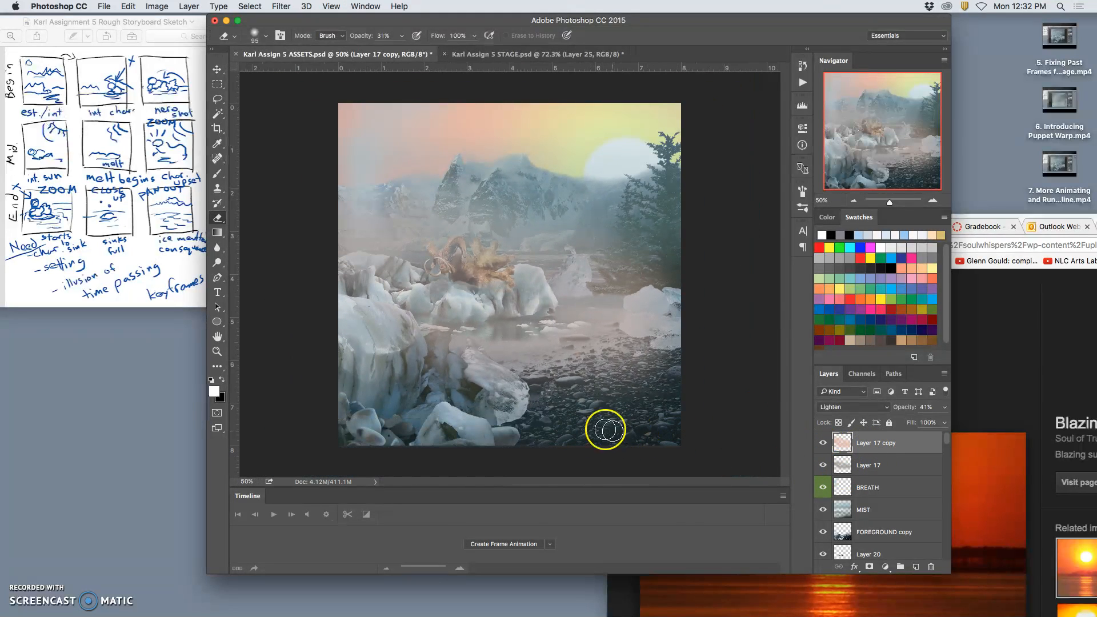
pyautogui.press('super+s')
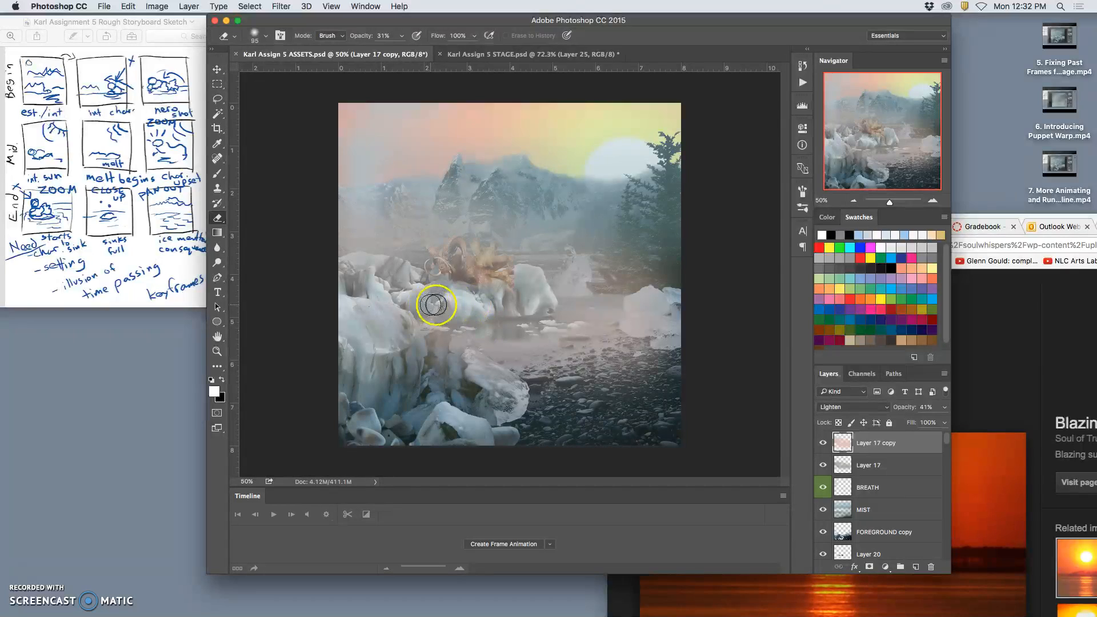
pyautogui.click(525, 54)
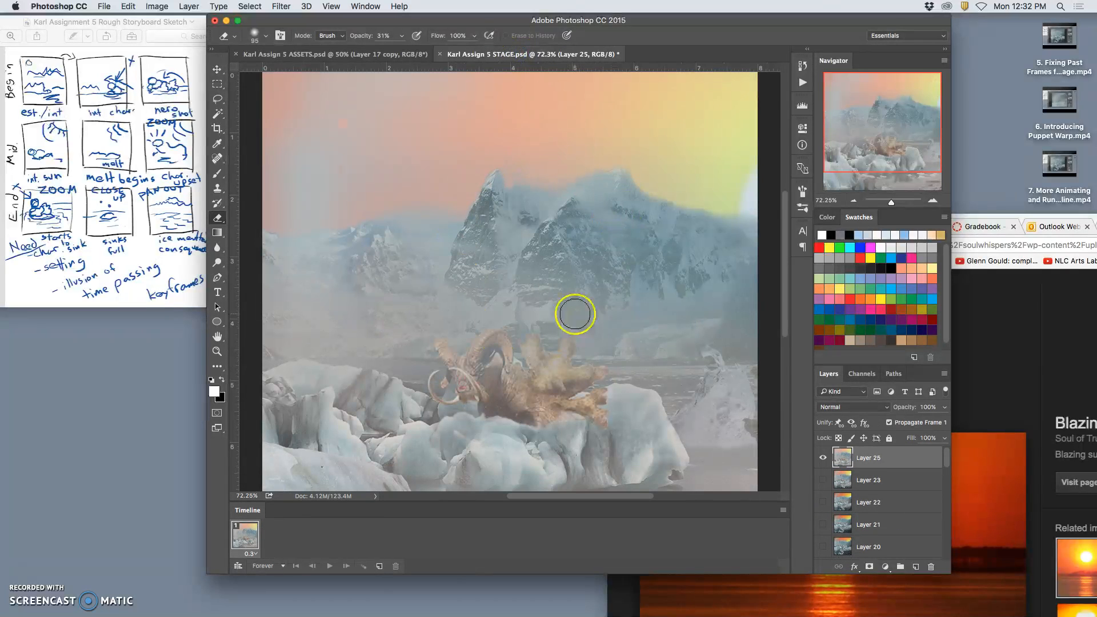
pyautogui.click(383, 56)
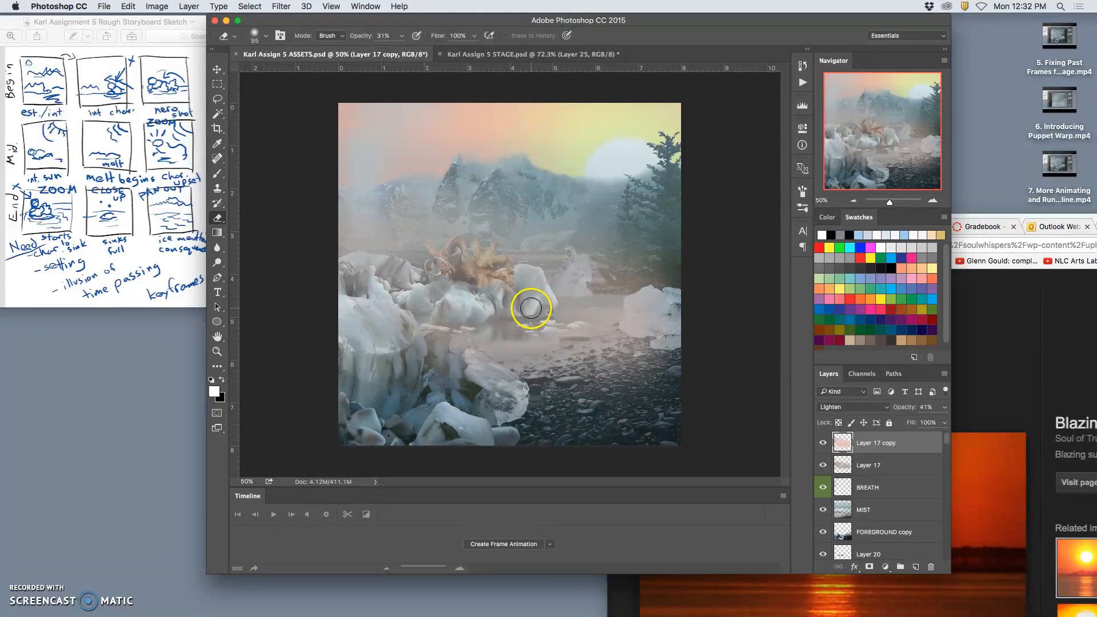
# Select all layers from Layer 17 copy down to Layer 1, scale them together to 156.54% and shift them right.
pyautogui.scroll(-5, 869, 498)
pyautogui.scroll(-5, 876, 511)
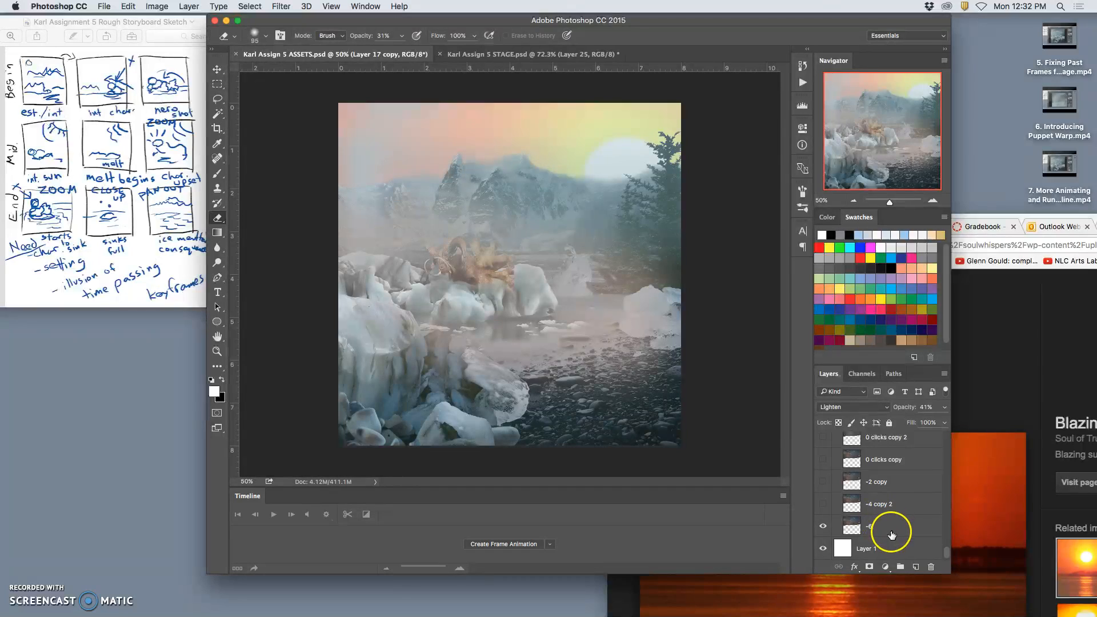
pyautogui.keyDown('shift'); pyautogui.click(887, 545); pyautogui.keyUp('shift')
pyautogui.scroll(10, 890, 536)
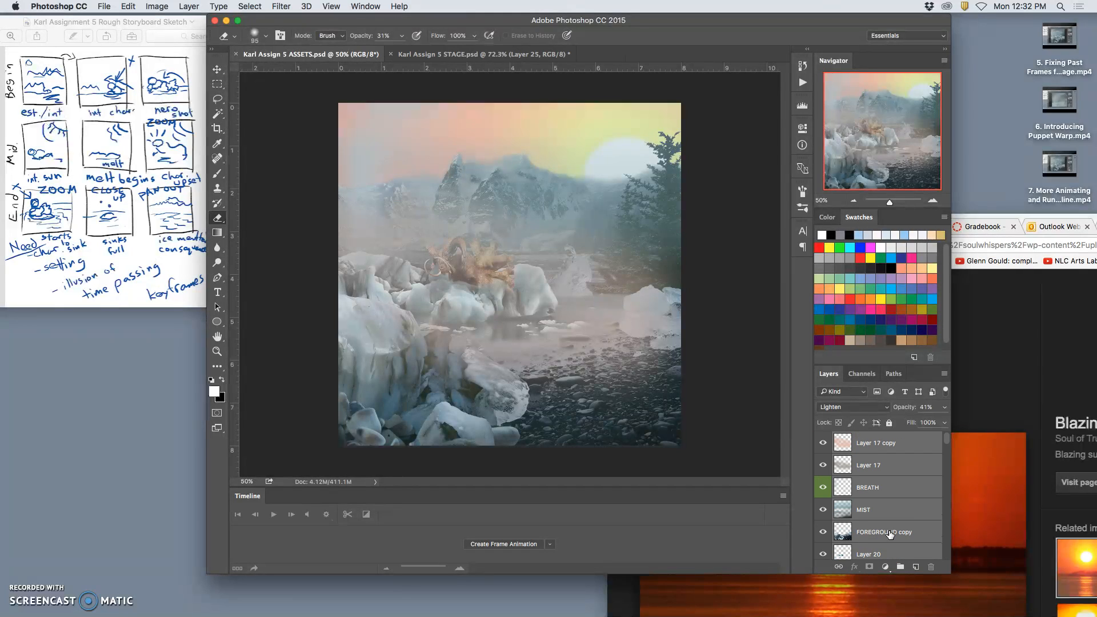
pyautogui.scroll(-10, 890, 534)
pyautogui.scroll(15, 886, 527)
pyautogui.press('super+t')
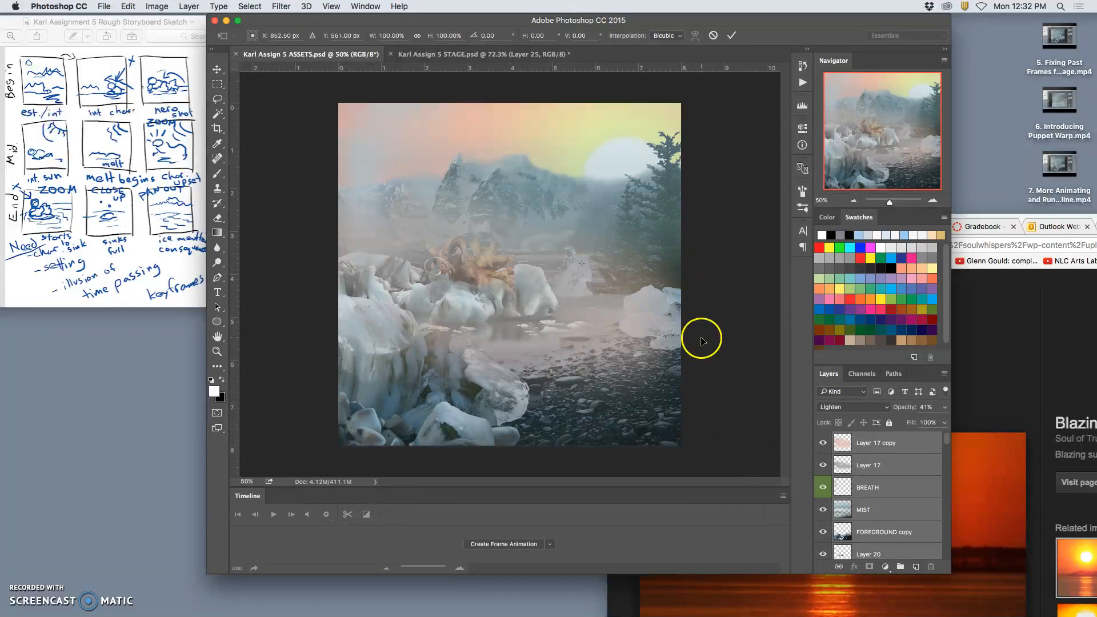
pyautogui.press('super+minus')
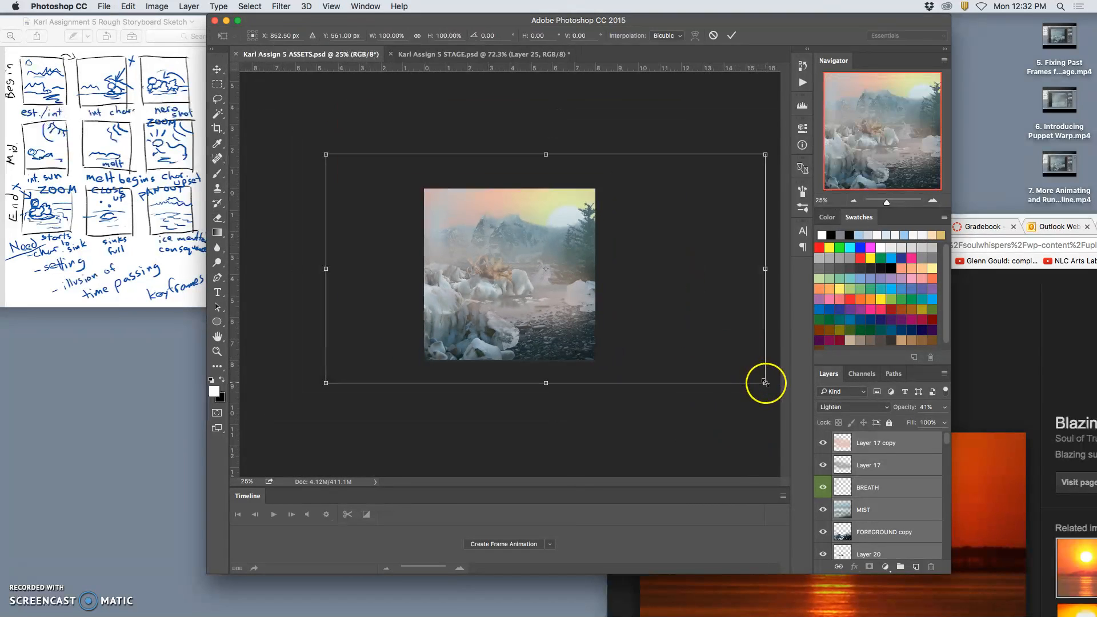
pyautogui.moveTo(766, 383); pyautogui.dragTo(862, 504)
pyautogui.moveTo(553, 329); pyautogui.dragTo(586, 326)
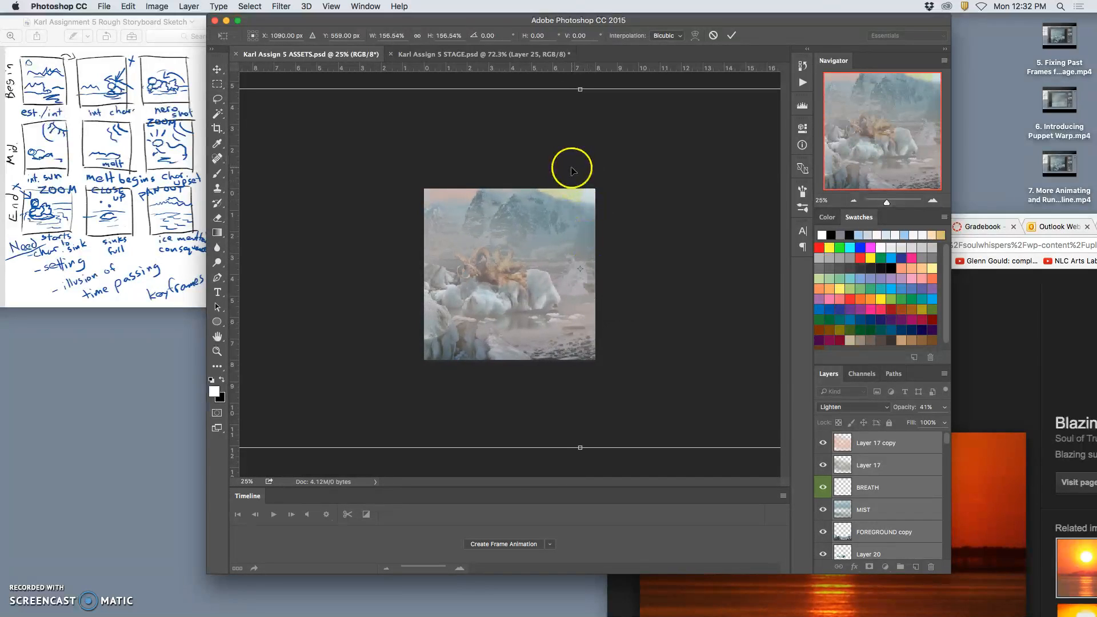
pyautogui.press('Return')
pyautogui.press('e')
# Compare the framing with the STAGE document and move the enlarged ASSETS scene right and down to match it.
pyautogui.click(537, 60)
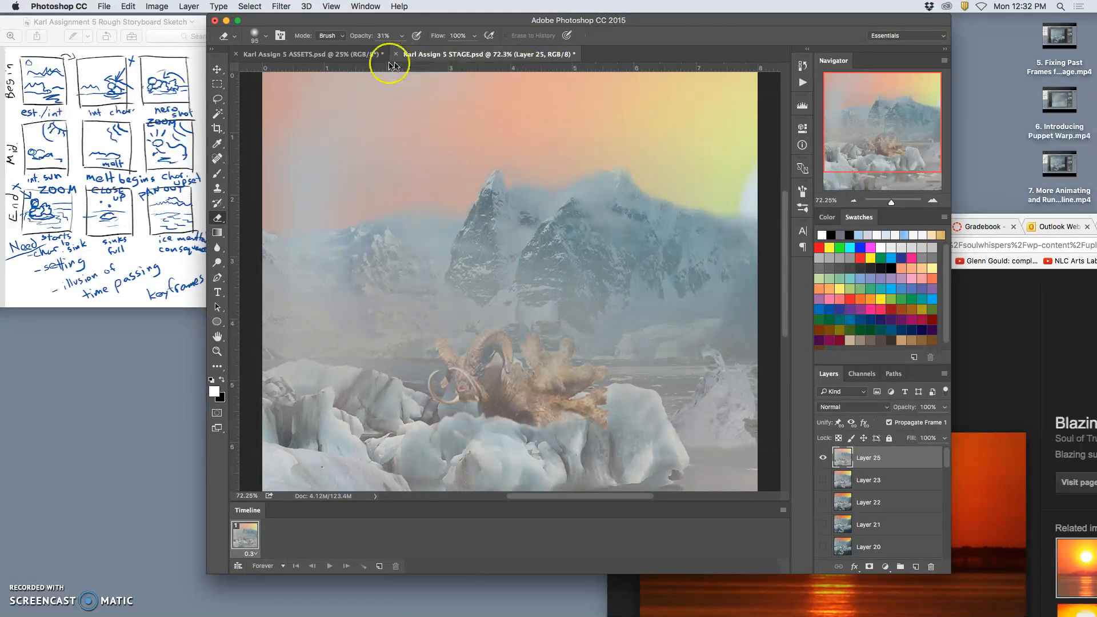
pyautogui.click(346, 54)
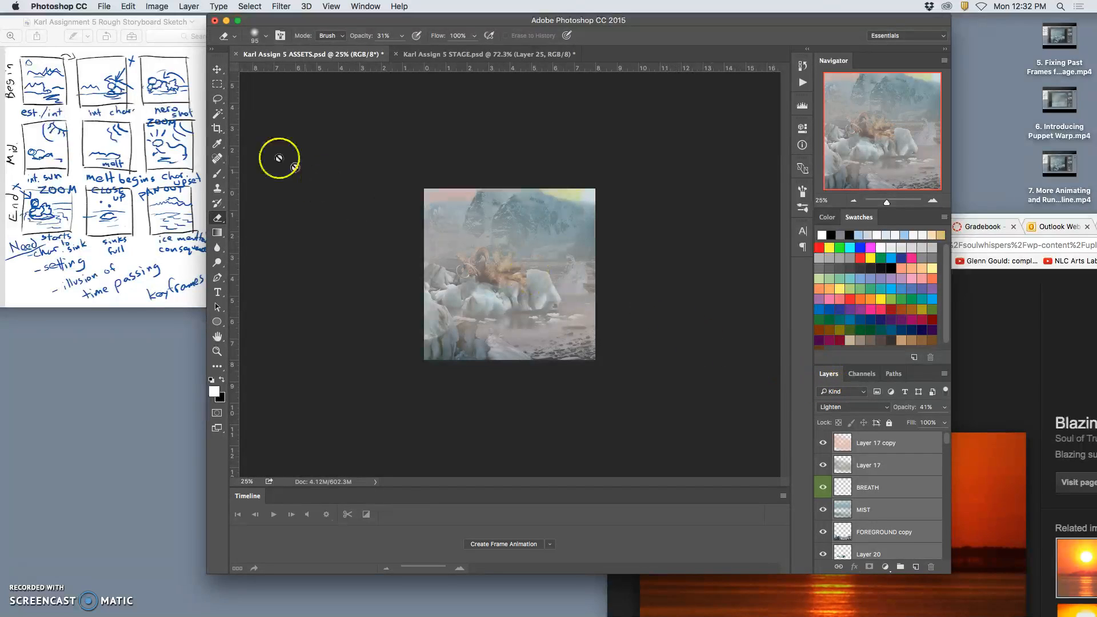
pyautogui.click(217, 69)
pyautogui.moveTo(448, 227); pyautogui.dragTo(511, 59)
pyautogui.click(365, 57)
pyautogui.moveTo(513, 288); pyautogui.dragTo(525, 277)
pyautogui.moveTo(526, 280); pyautogui.dragTo(526, 286)
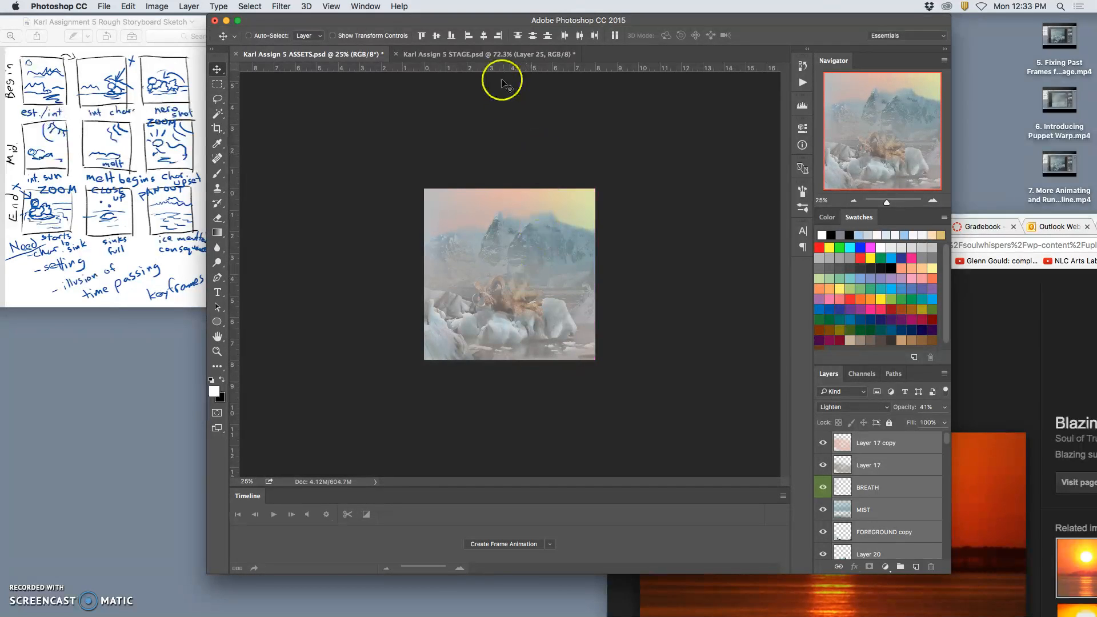
# Check the repositioned scene against the STAGE document at 50% zoom and return to ASSETS.
pyautogui.click(486, 55)
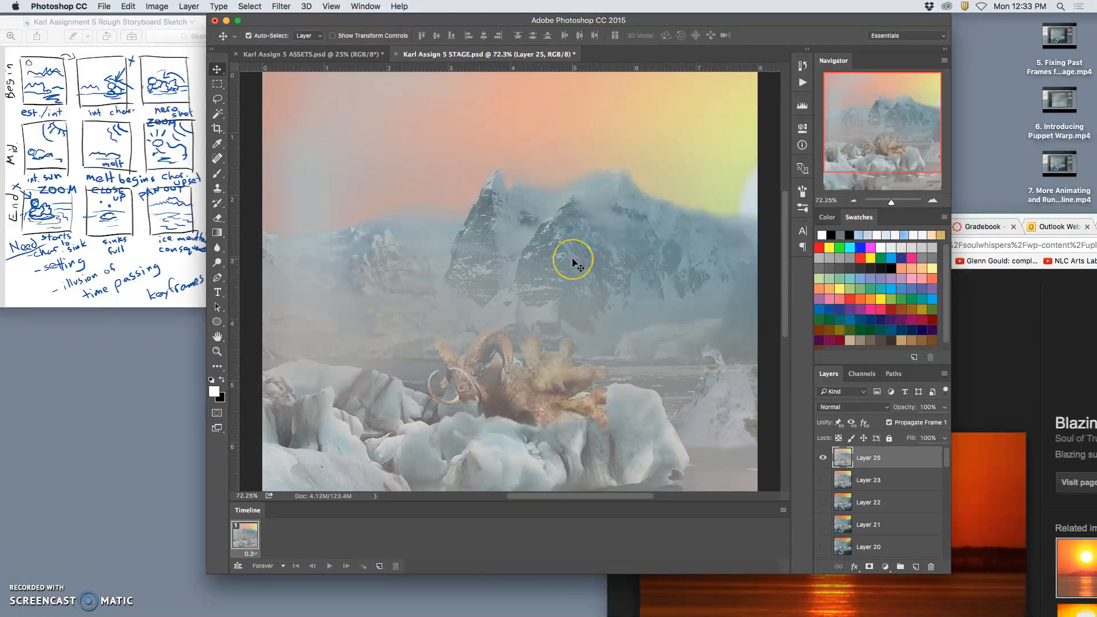
pyautogui.press('super+minus')
pyautogui.press('super+minus')
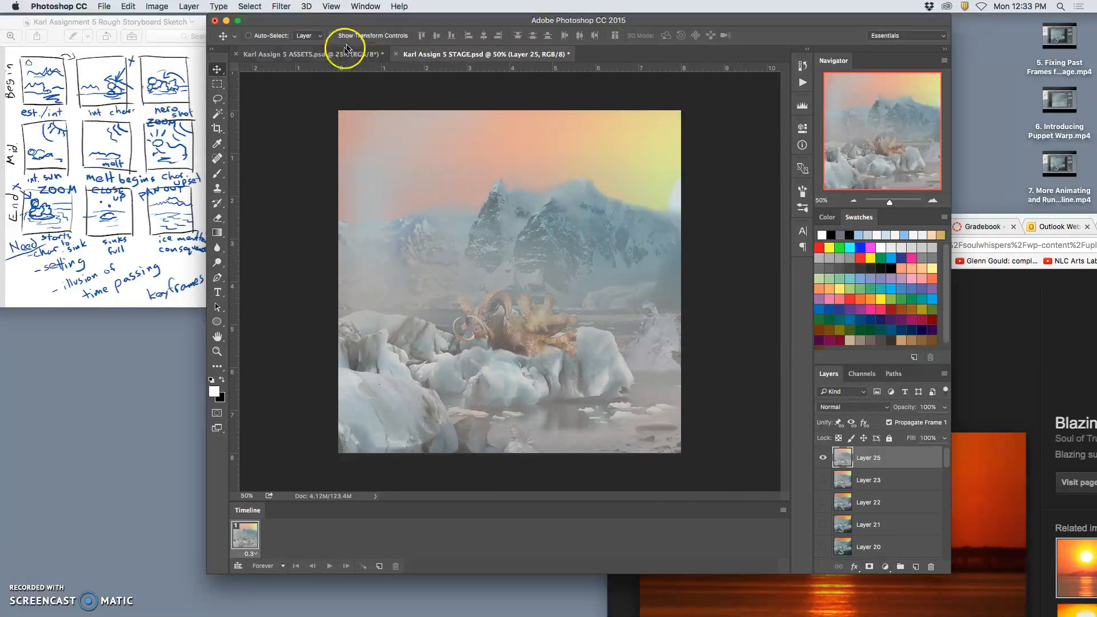
pyautogui.click(346, 53)
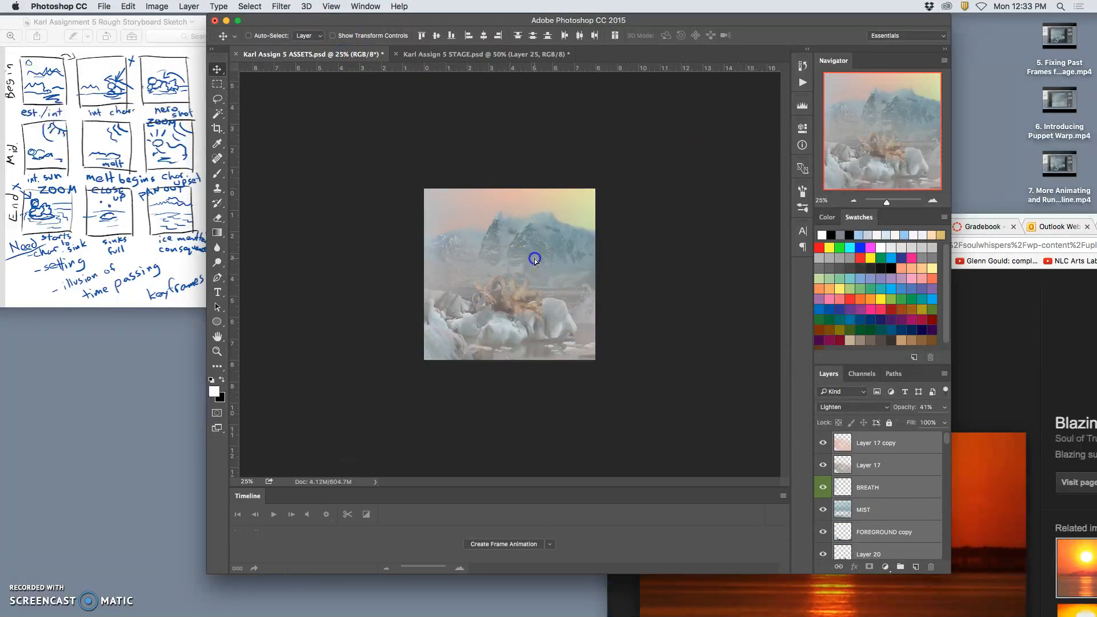
# Scale all the selected ASSETS layers up together to about 116.5% and shift the enlarged scene slightly right.
pyautogui.moveTo(535, 260); pyautogui.dragTo(534, 256)
pyautogui.press('super+t')
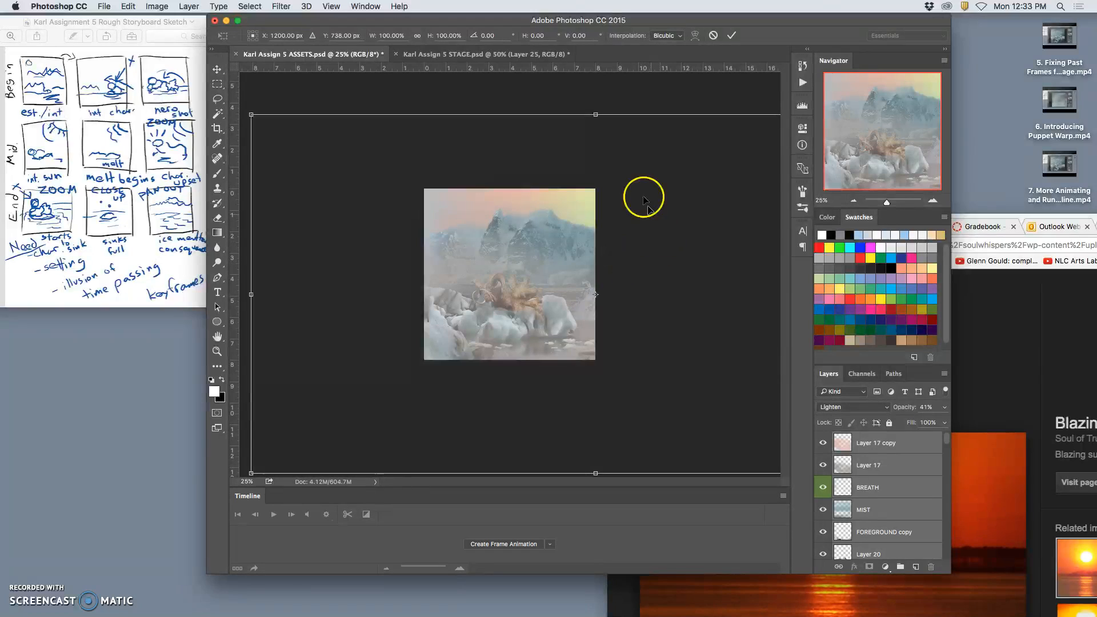
pyautogui.moveTo(252, 117); pyautogui.dragTo(194, 94)
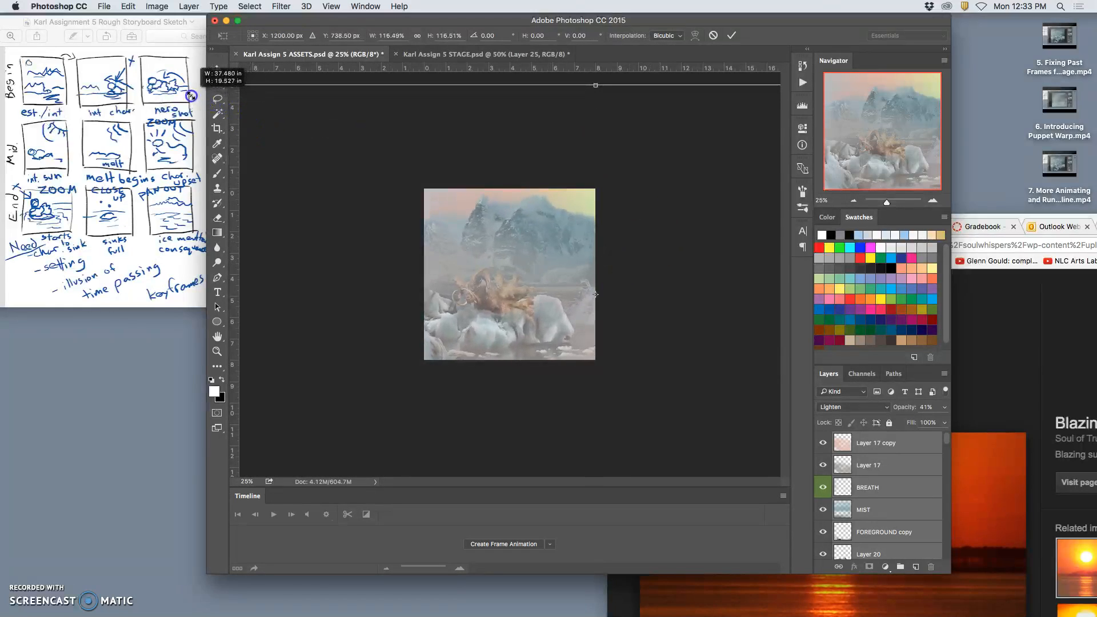
pyautogui.moveTo(465, 228); pyautogui.dragTo(477, 231)
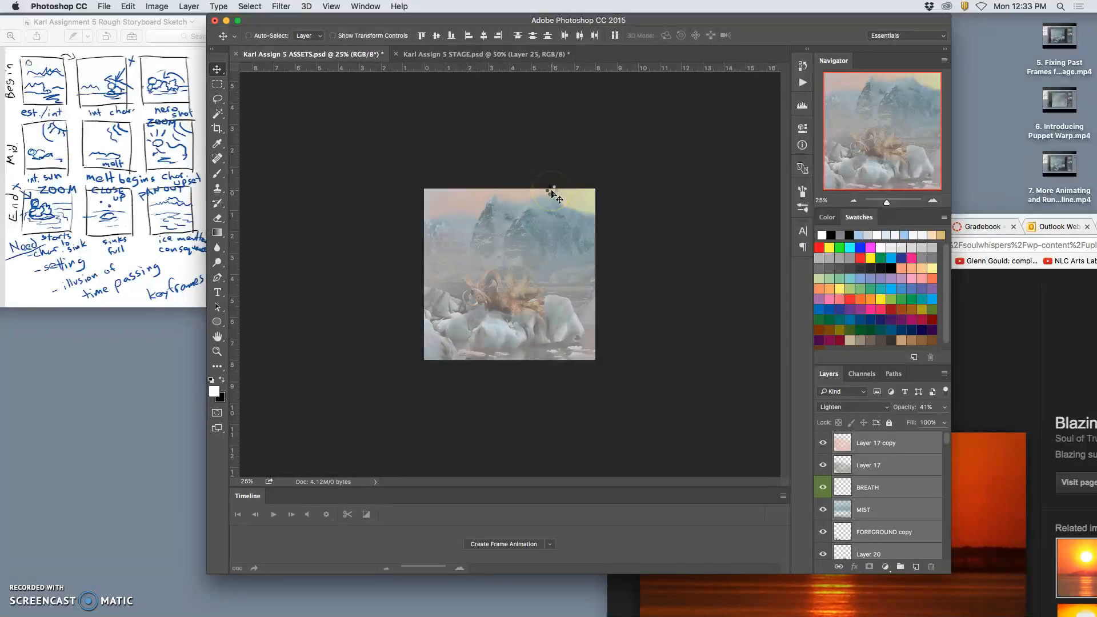
# Compare the enlarged scene with the STAGE document, fitting both documents to the window.
pyautogui.click(533, 54)
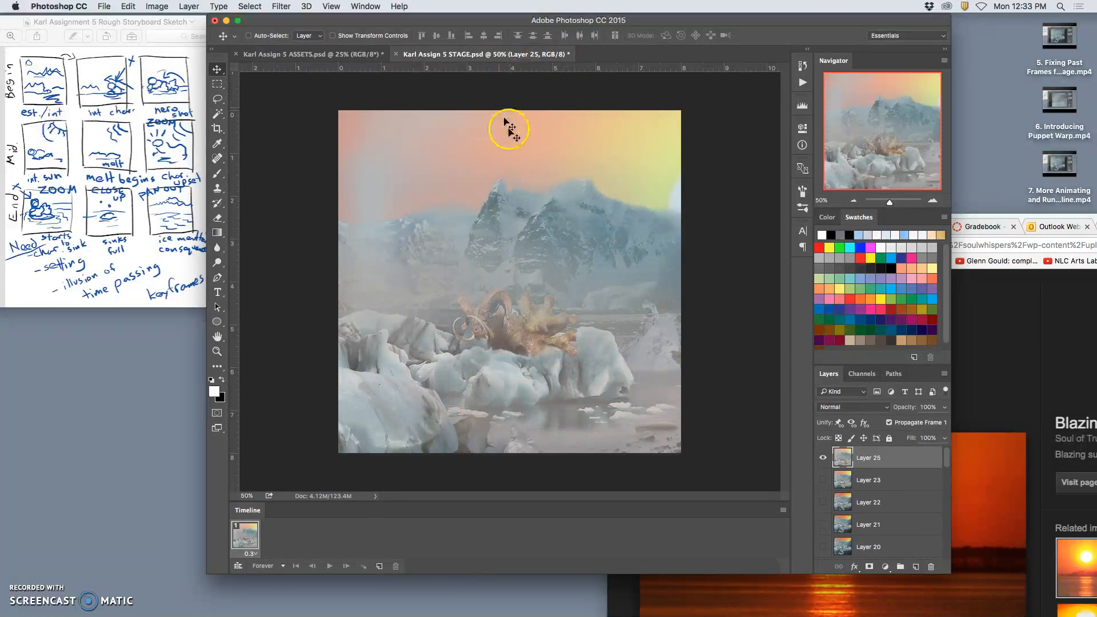
pyautogui.click(303, 56)
pyautogui.moveTo(513, 280); pyautogui.dragTo(524, 297)
pyautogui.press('super+0')
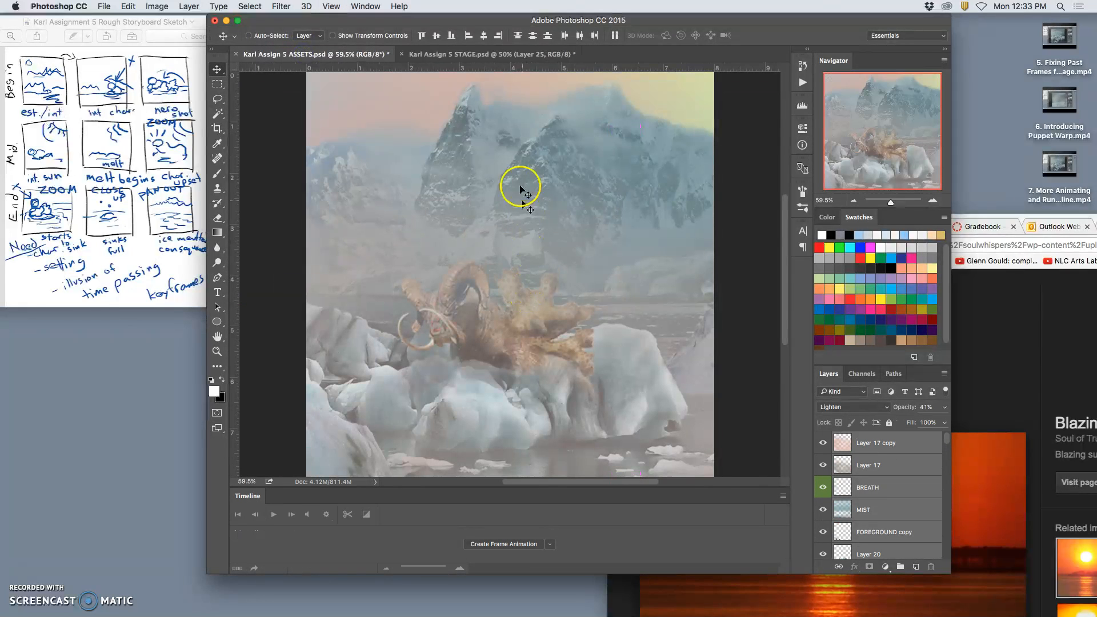
pyautogui.click(493, 54)
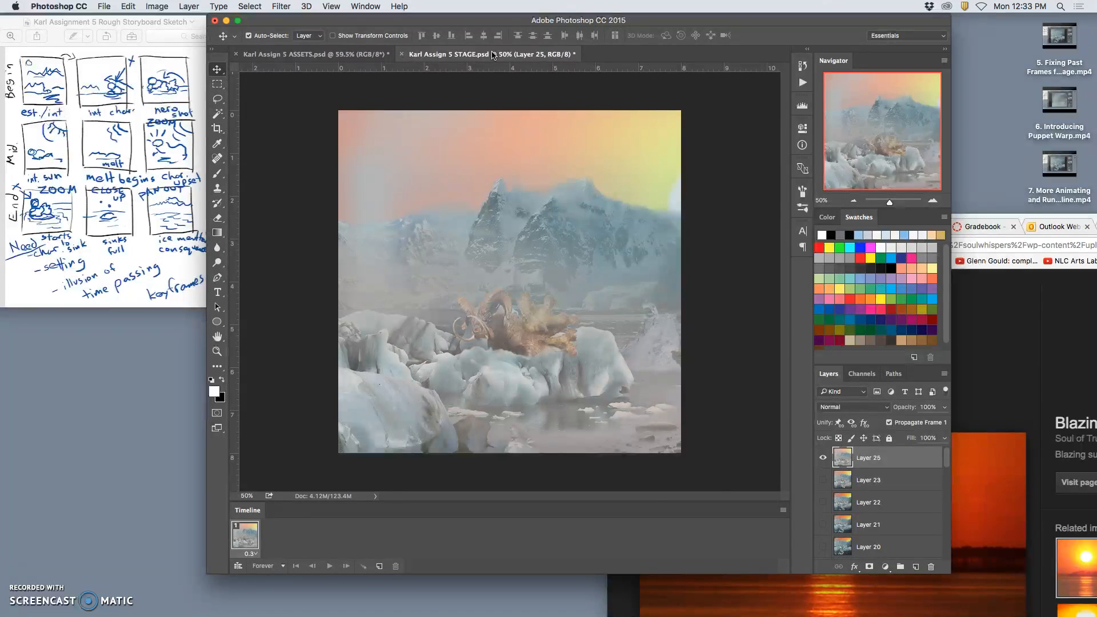
pyautogui.press('super+0')
pyautogui.click(362, 55)
pyautogui.click(457, 51)
pyautogui.click(352, 58)
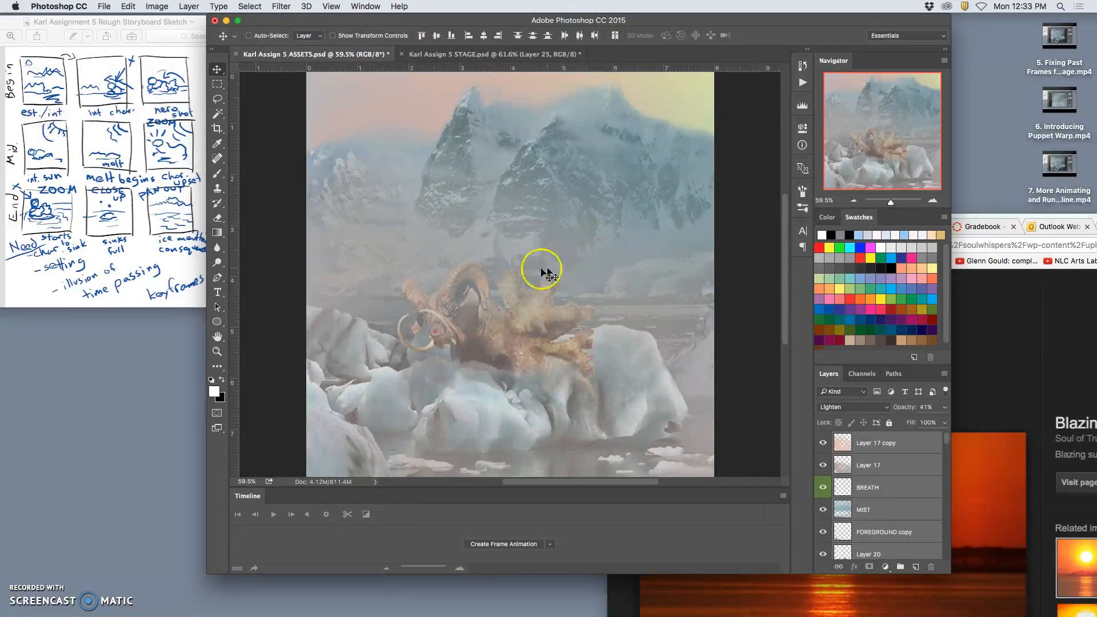
# Scale all the selected ASSETS layers down together to 91.91%.
pyautogui.press('super+minus')
pyautogui.press('super+minus')
pyautogui.press('super+minus')
pyautogui.press('super+minus')
pyautogui.press('super+minus')
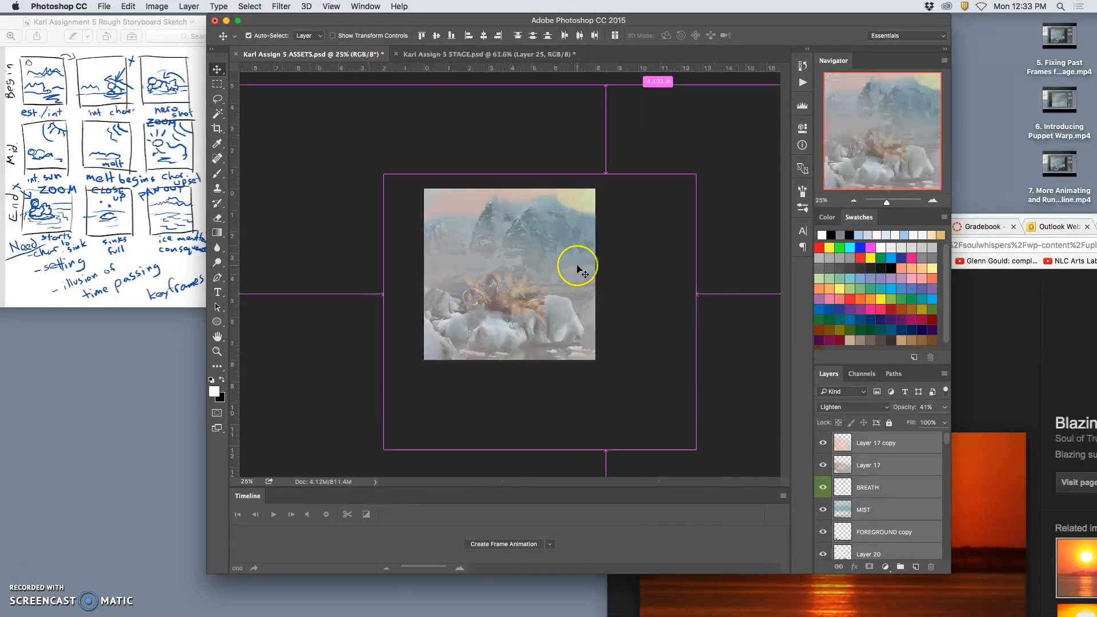
pyautogui.press('super+t')
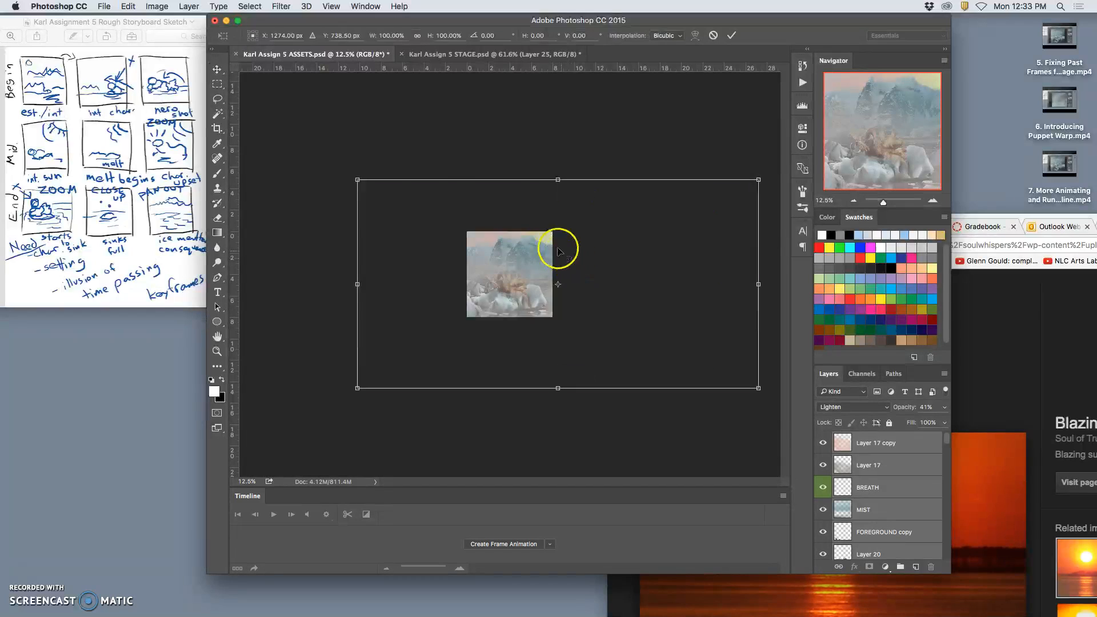
pyautogui.moveTo(357, 181); pyautogui.dragTo(373, 188)
pyautogui.click(425, 217)
# Nudge the reduced scene into its final position in small steps and apply the transform.
pyautogui.press('Left')
pyautogui.press('Left')
pyautogui.press('Left')
pyautogui.press('Left')
pyautogui.press('Left')
pyautogui.press('Left')
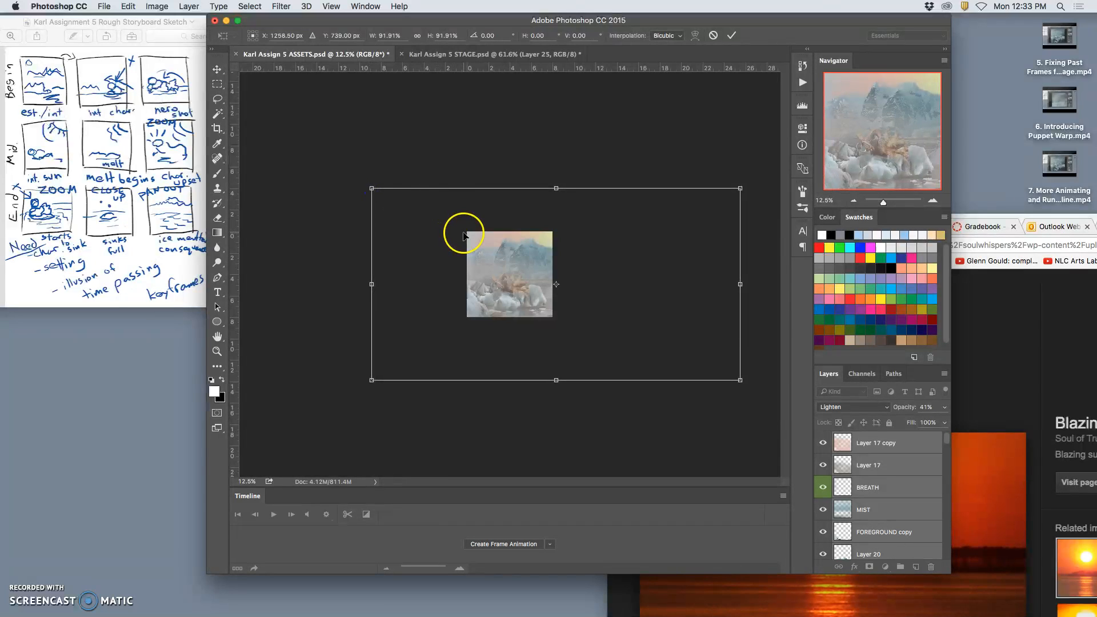
pyautogui.press('Down')
pyautogui.press('Down')
pyautogui.press('Right')
pyautogui.press('Up')
pyautogui.press('Up')
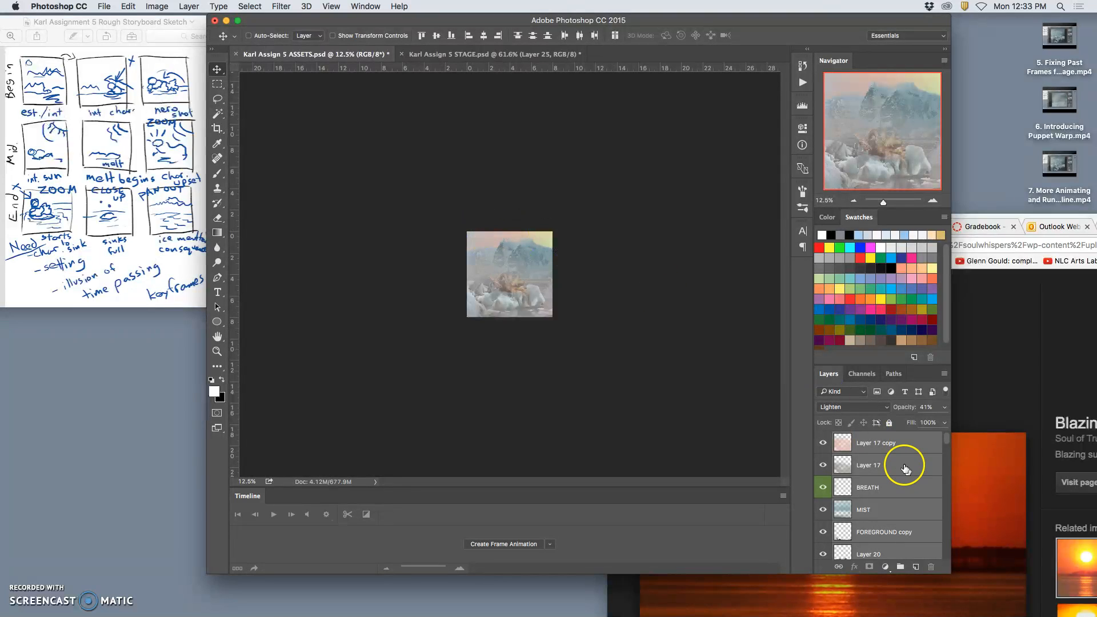
# Find Layer 22 copy 2 below the character's TORSO layer and set its opacity to 13%.
pyautogui.scroll(-10, 898, 471)
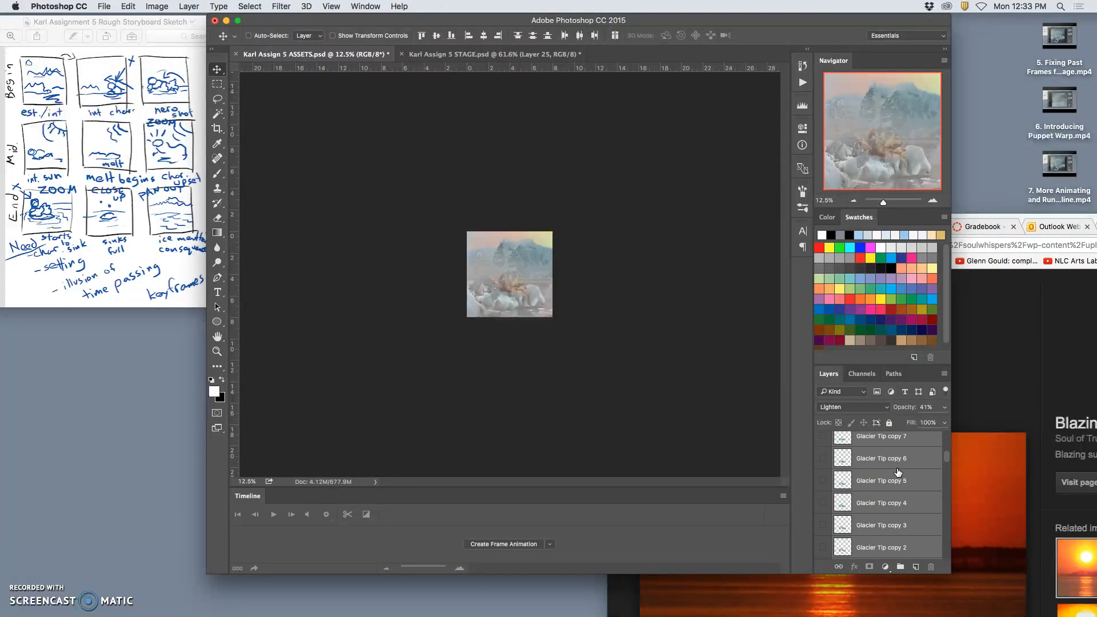
pyautogui.scroll(1, 898, 472)
pyautogui.click(895, 474)
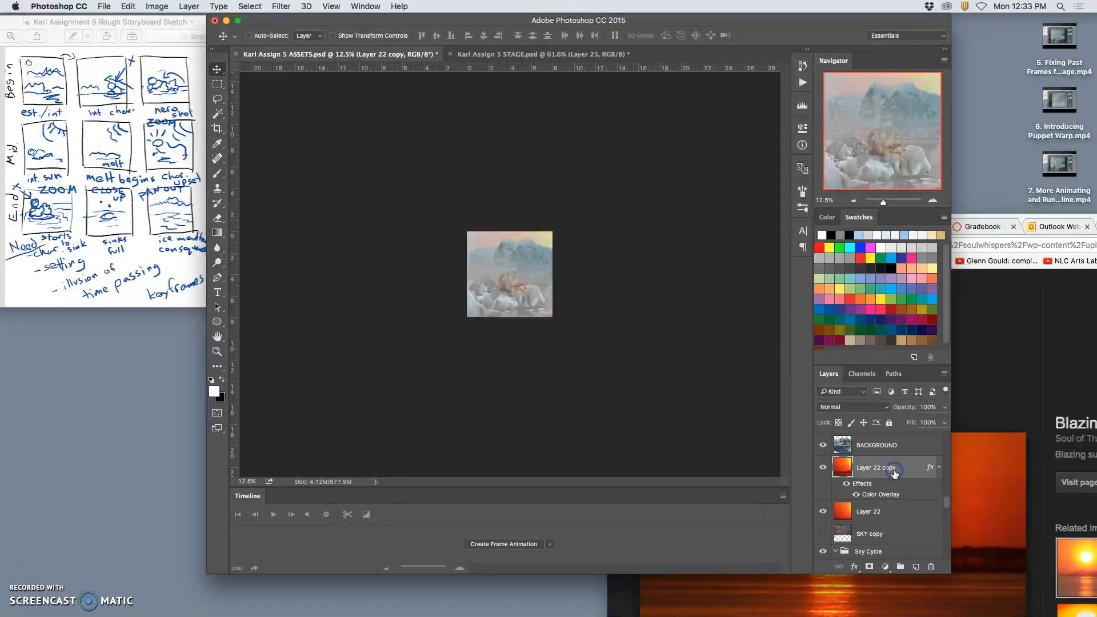
pyautogui.scroll(5, 895, 473)
pyautogui.scroll(-3, 895, 474)
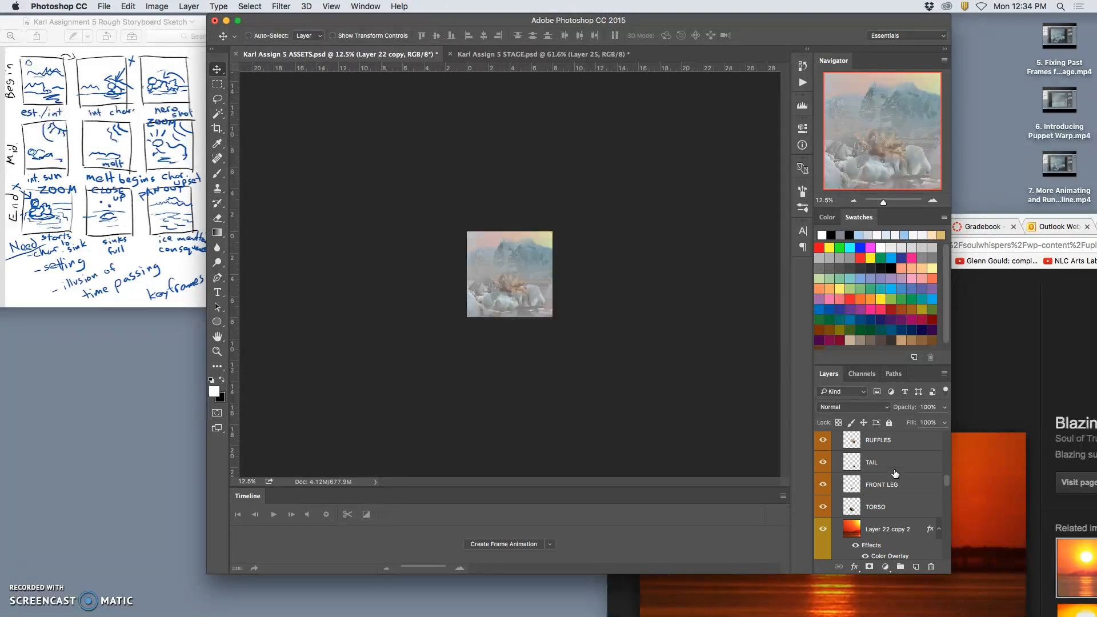
pyautogui.click(889, 521)
pyautogui.click(944, 407)
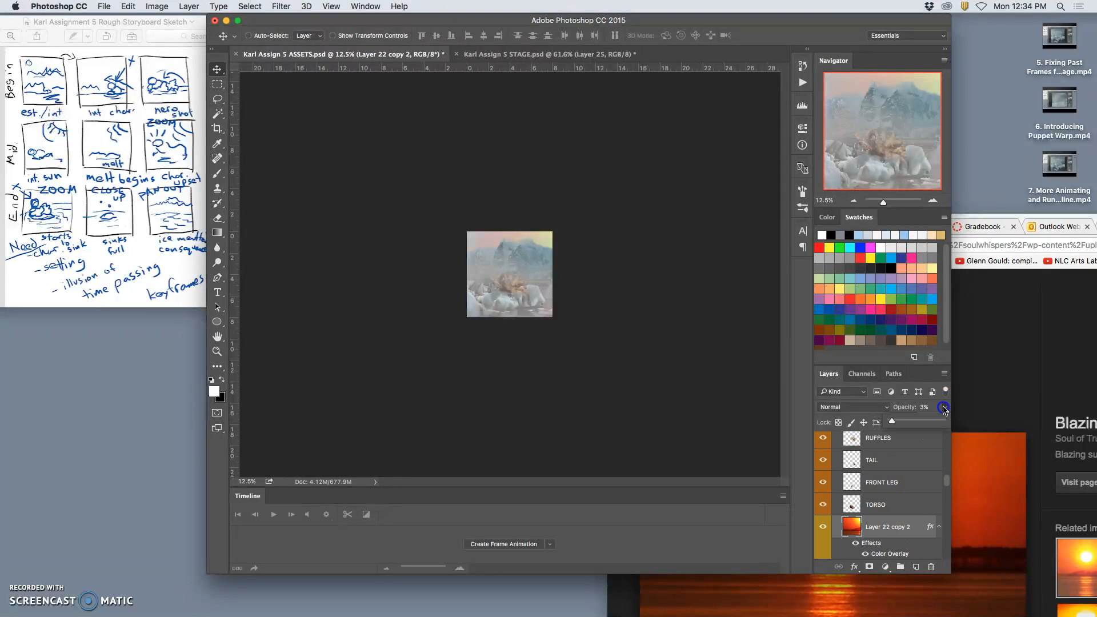
pyautogui.moveTo(907, 423); pyautogui.dragTo(904, 422)
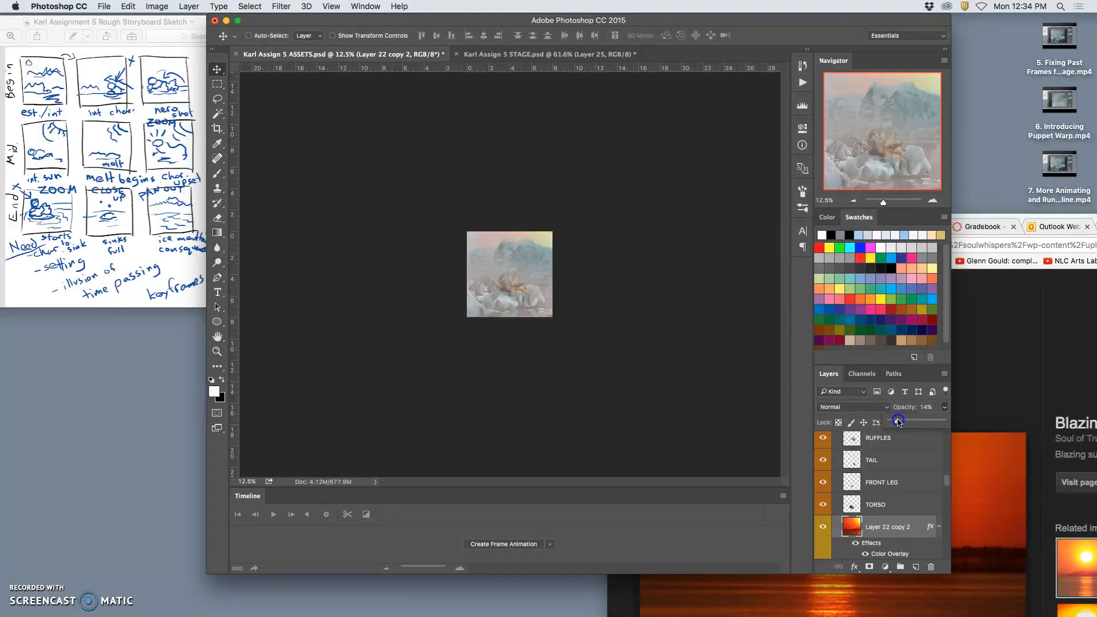
pyautogui.moveTo(899, 422); pyautogui.dragTo(897, 421)
# Compare the framing and haze of the ASSETS scene with the STAGE document, with ASSETS fitted to the window.
pyautogui.press('super+equal')
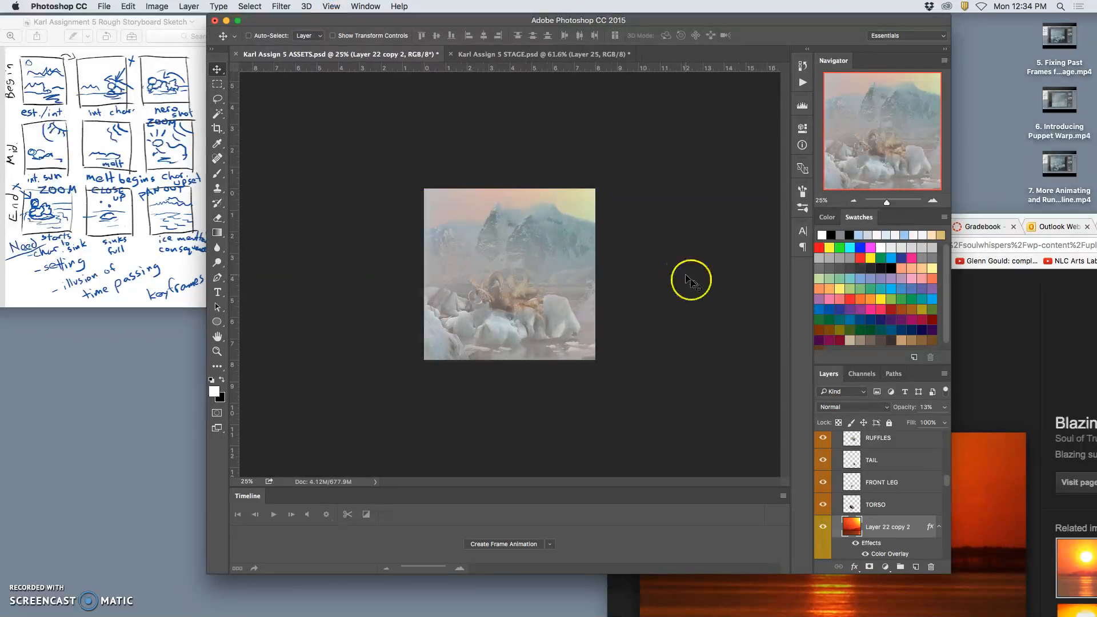
pyautogui.press('super+equal')
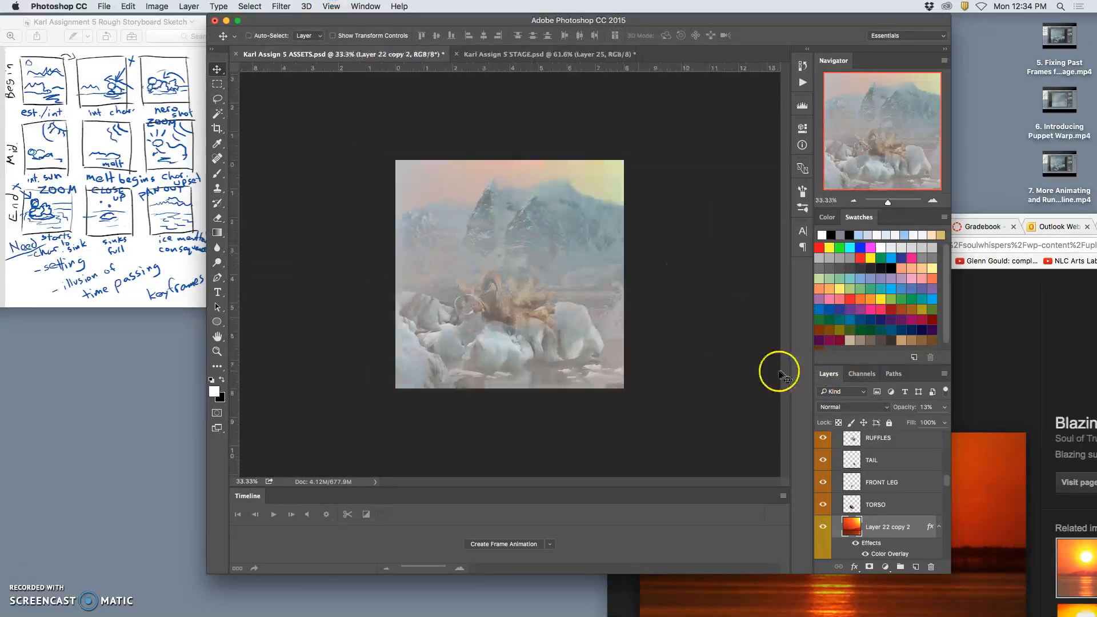
pyautogui.click(560, 55)
pyautogui.click(402, 57)
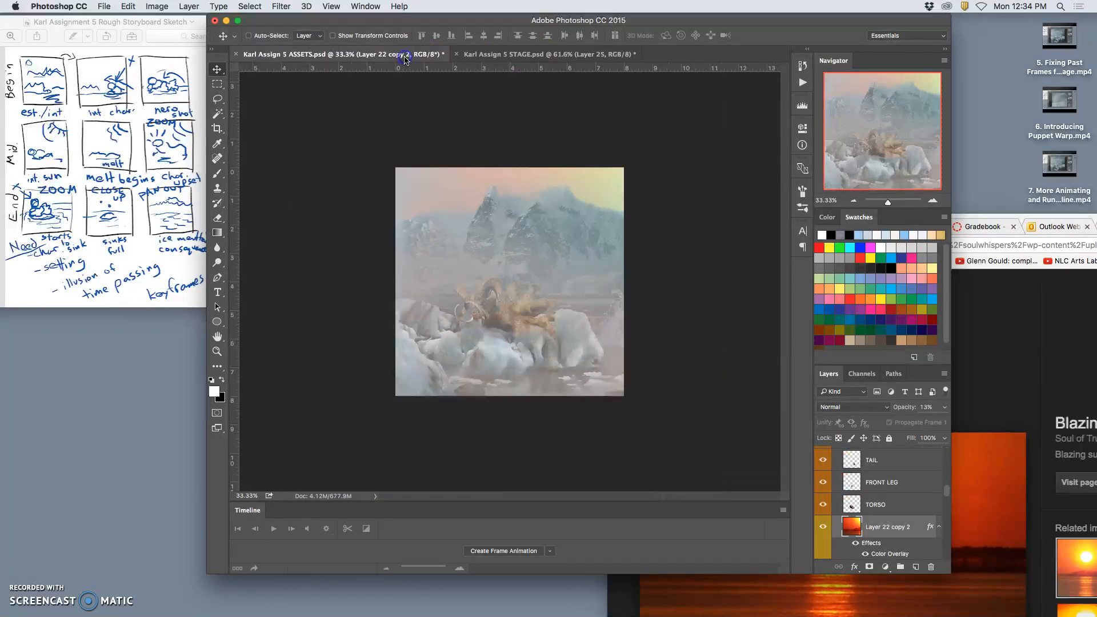
pyautogui.scroll(5, 853, 489)
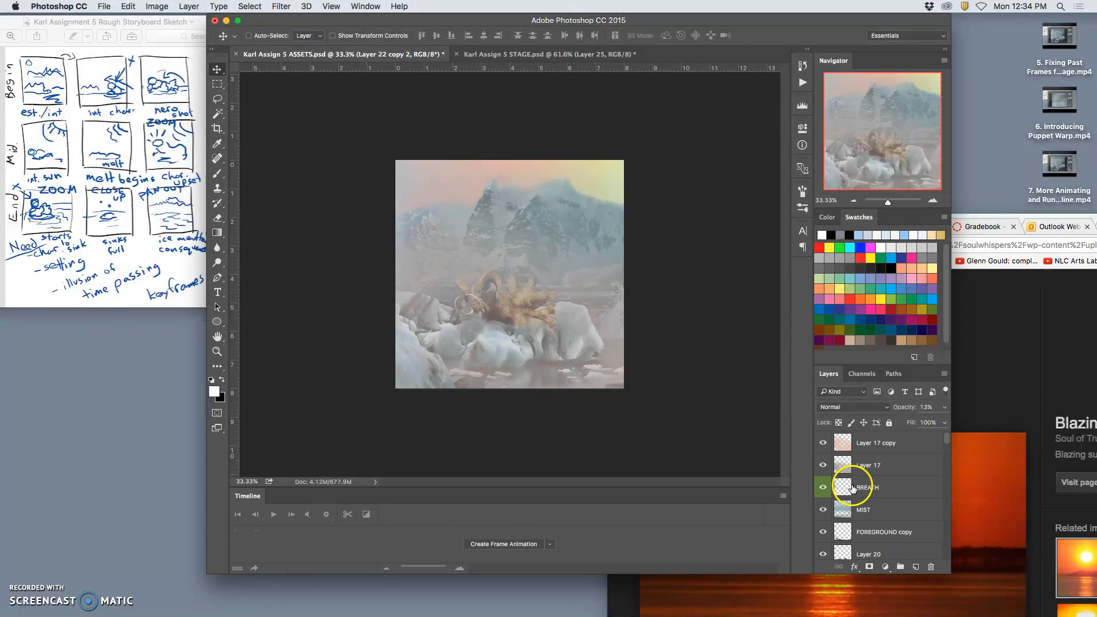
pyautogui.click(548, 54)
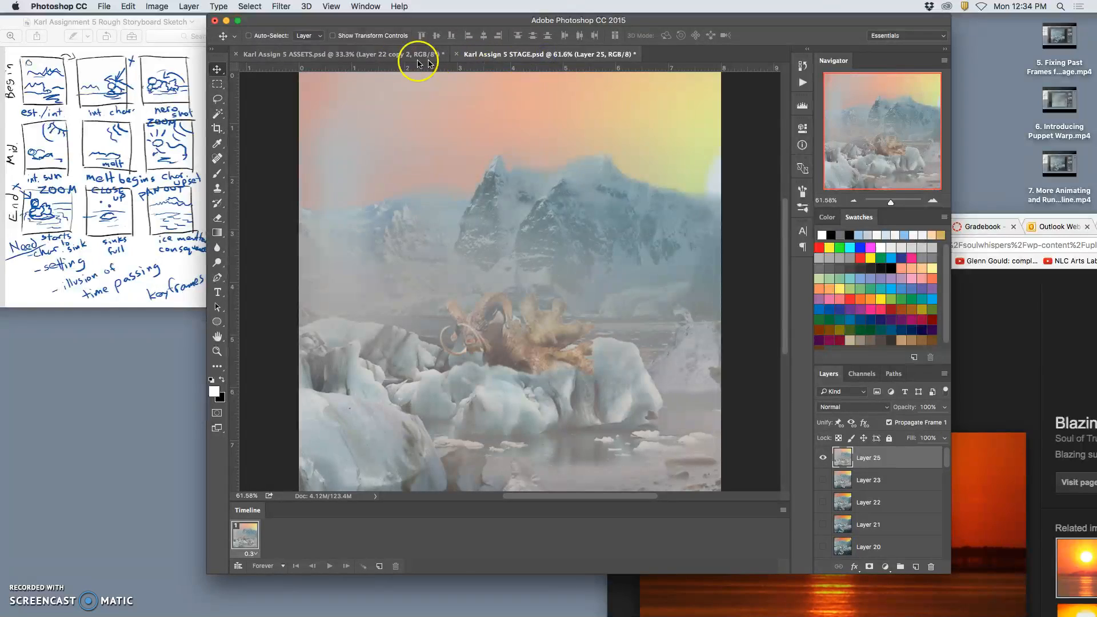
pyautogui.click(387, 59)
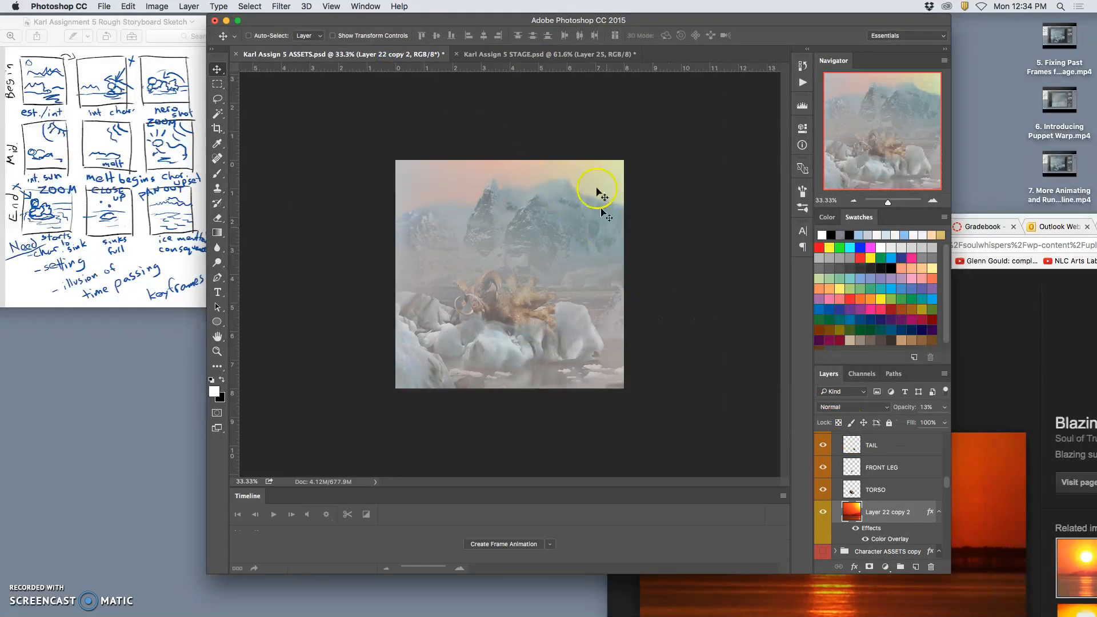
pyautogui.click(568, 53)
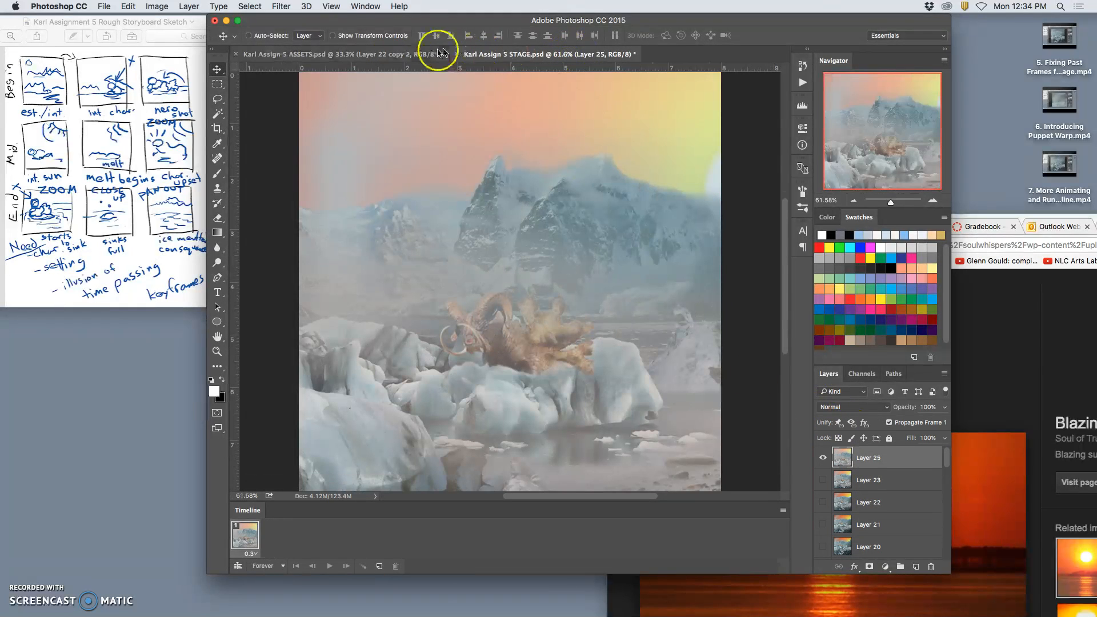
pyautogui.click(420, 54)
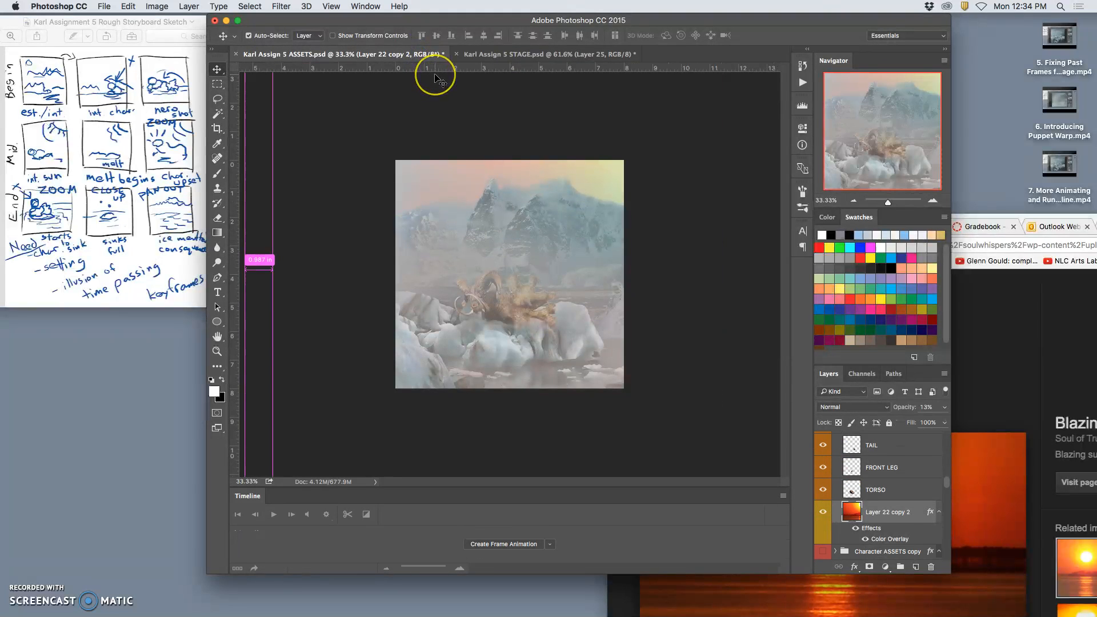
pyautogui.press('super+0')
pyautogui.click(502, 54)
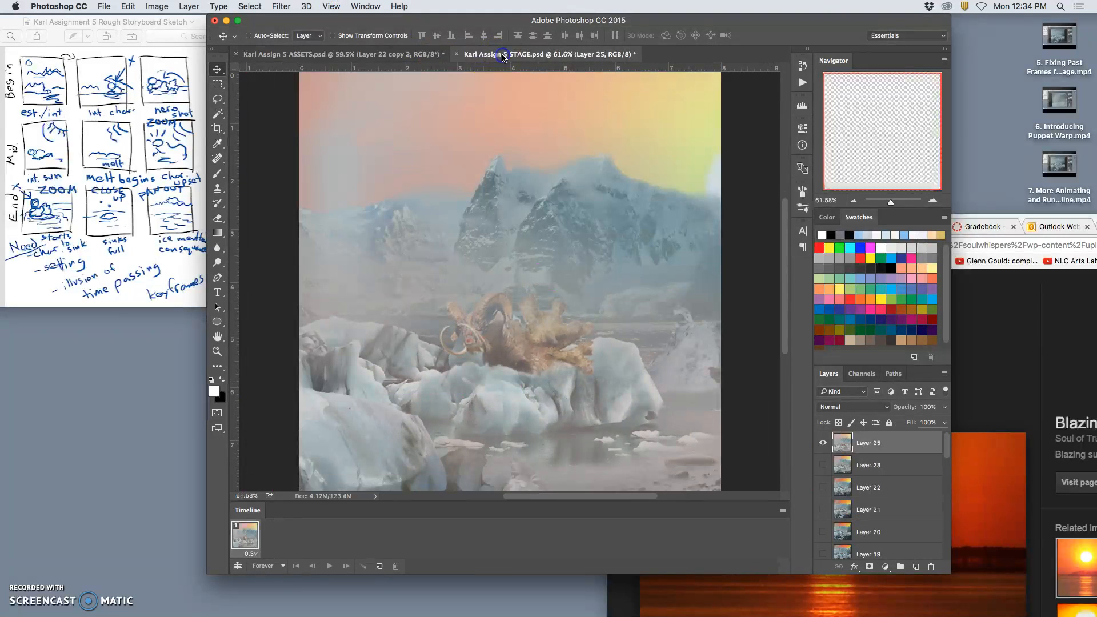
pyautogui.click(418, 54)
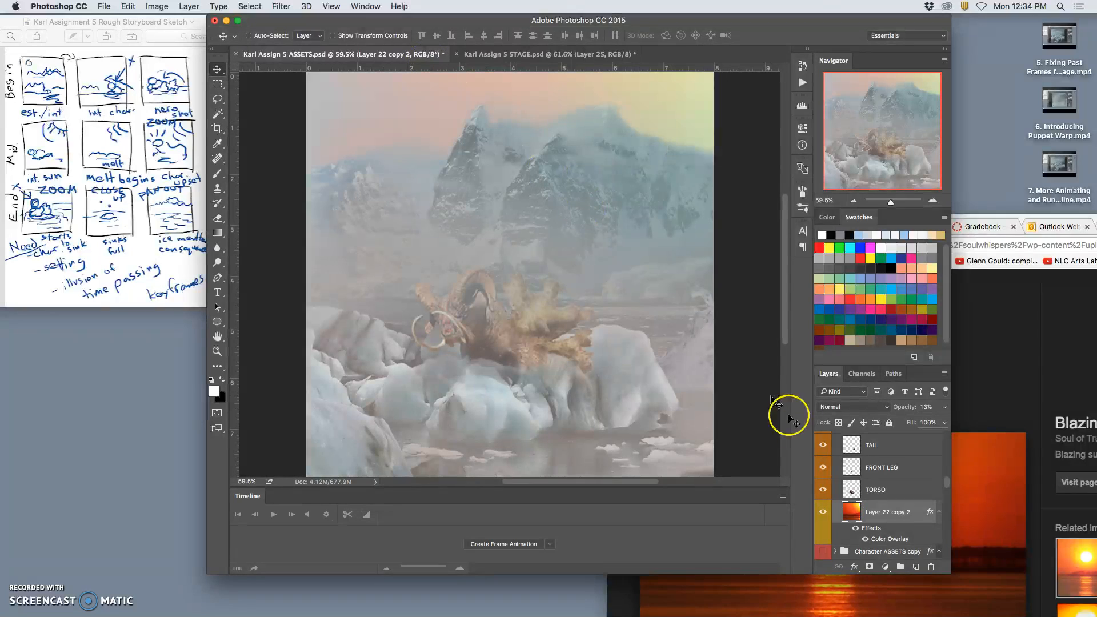
# Rotate the HEAD layer in the Character ASSETS copy 2 group slightly counterclockwise.
pyautogui.scroll(-8, 852, 486)
pyautogui.scroll(10, 853, 490)
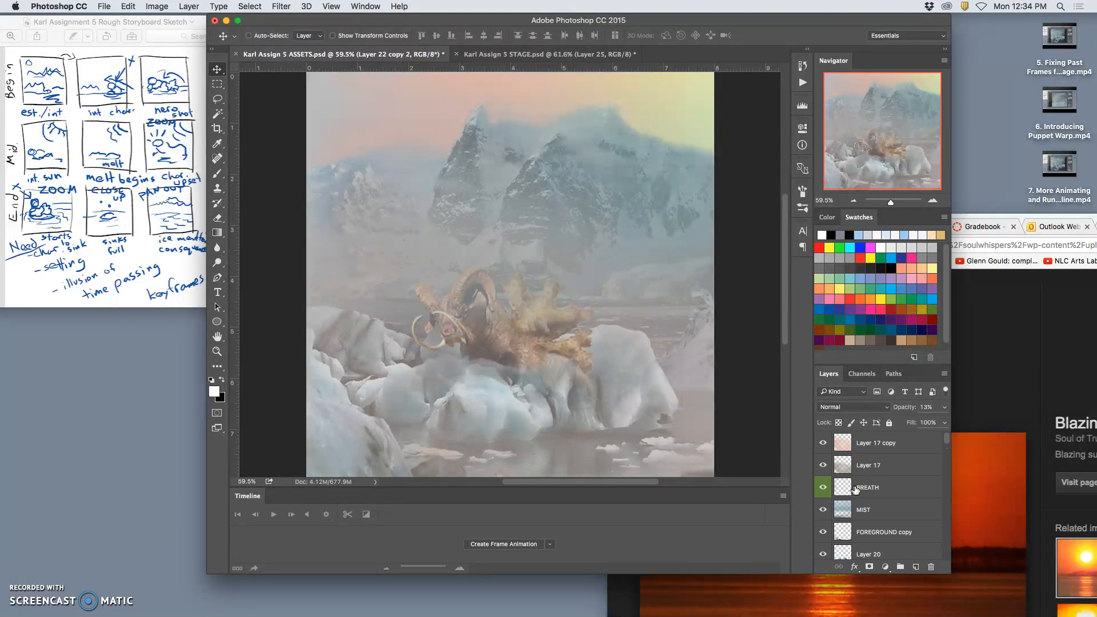
pyautogui.scroll(-6, 857, 489)
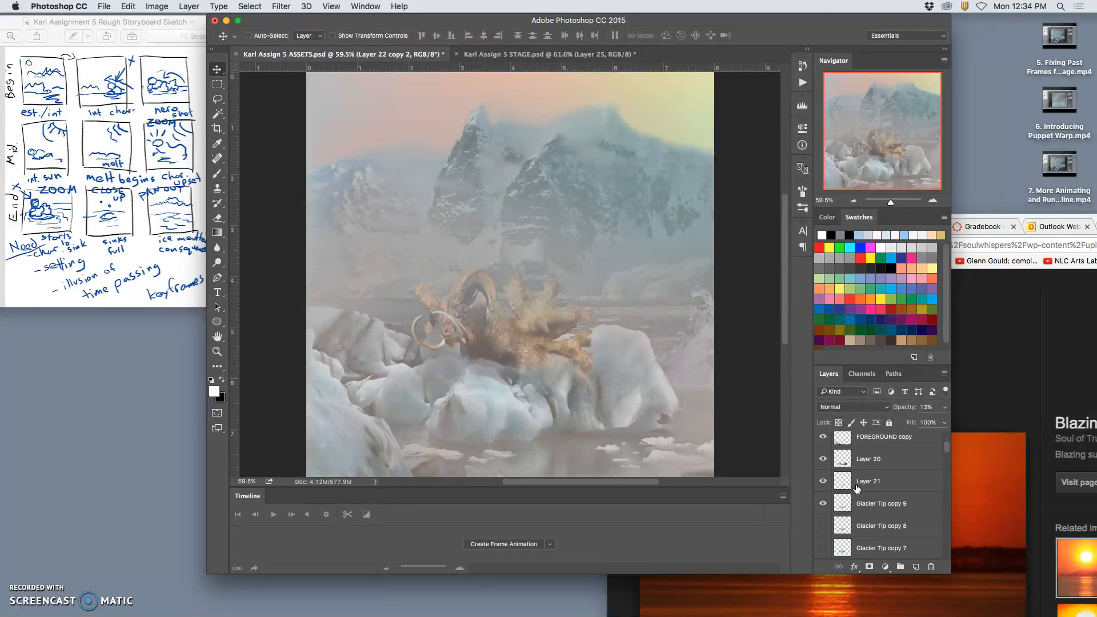
pyautogui.scroll(-6, 857, 489)
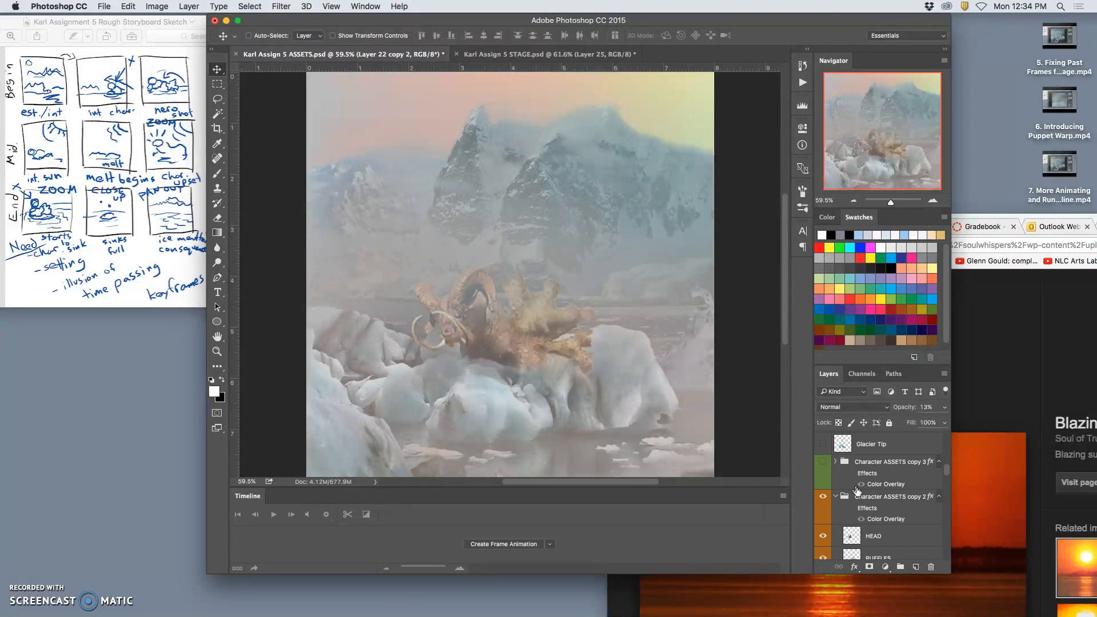
pyautogui.click(870, 536)
pyautogui.press('super+t')
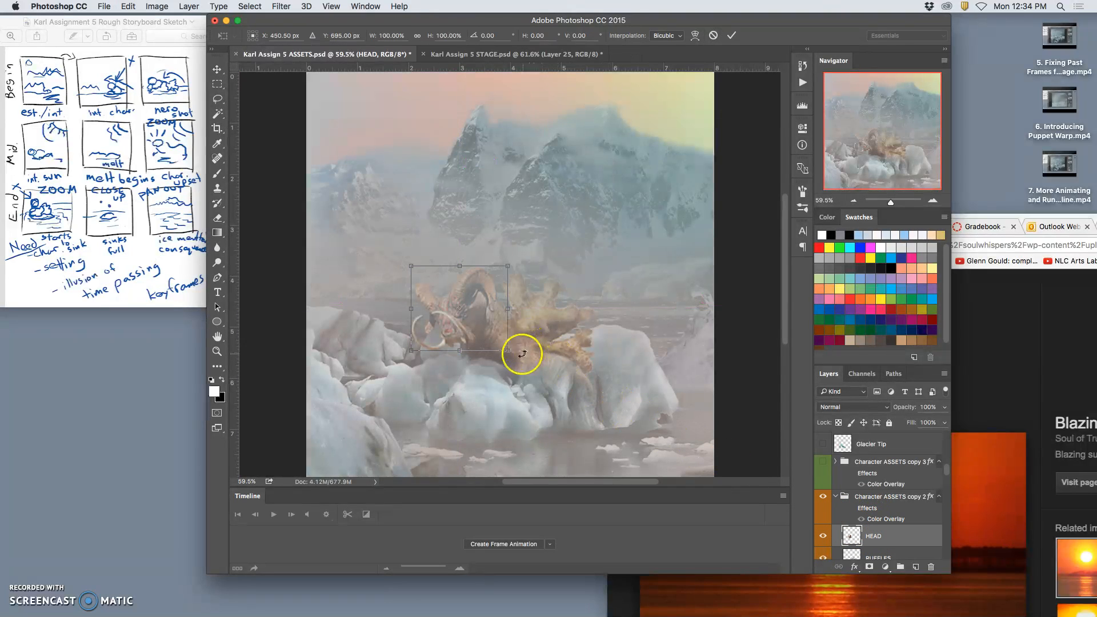
pyautogui.moveTo(407, 263); pyautogui.dragTo(398, 273)
pyautogui.press('Return')
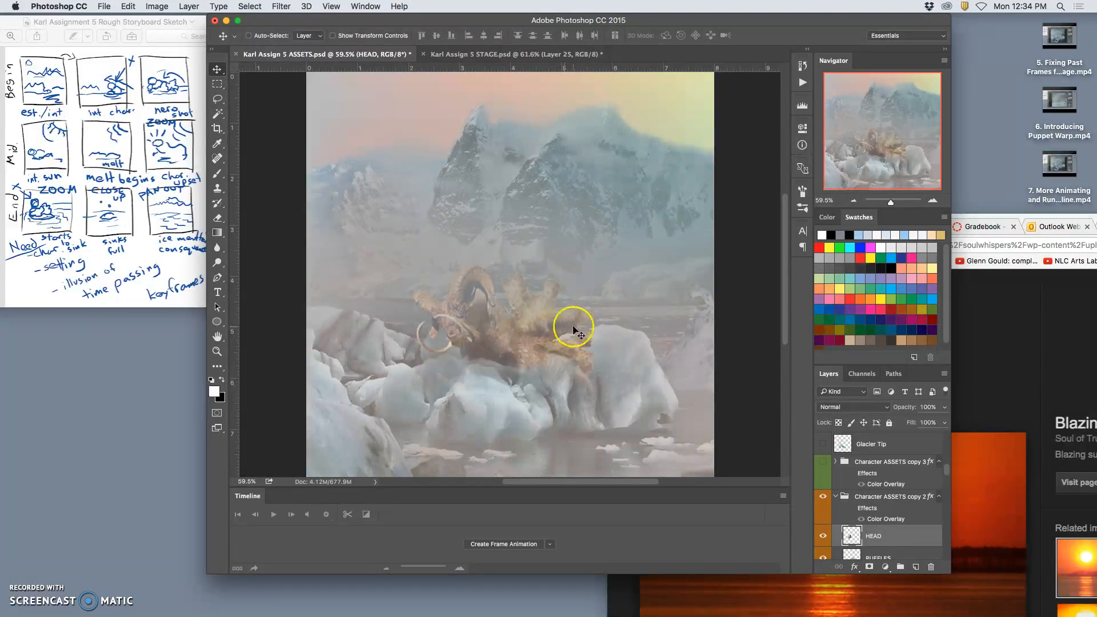
# Check the rotated head against the STAGE document and make Layer 17 copy the active layer in ASSETS.
pyautogui.click(550, 63)
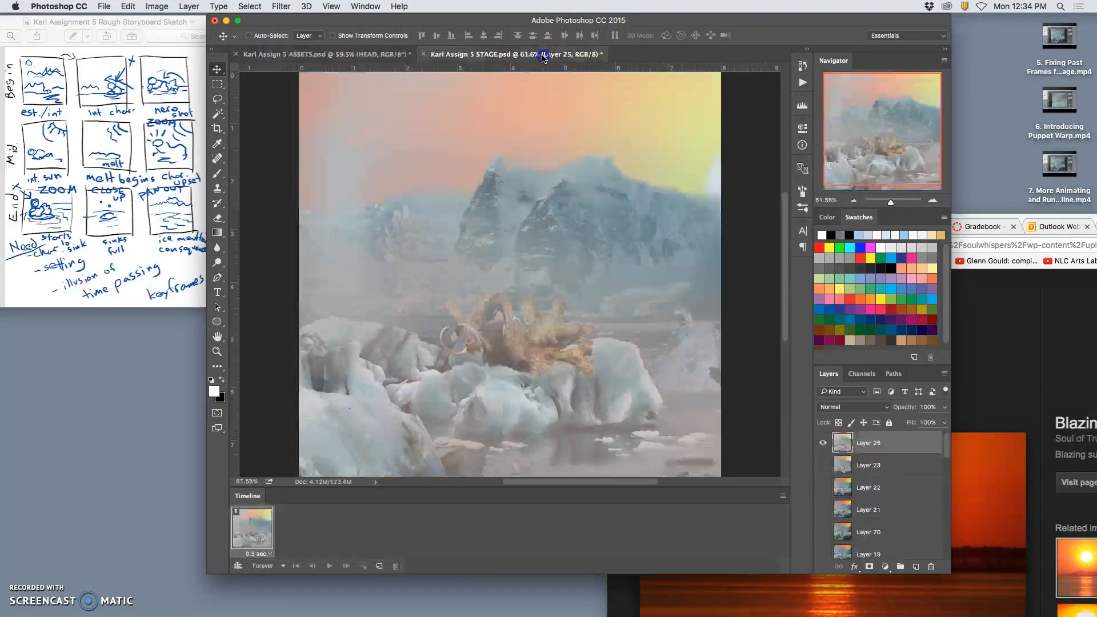
pyautogui.click(388, 54)
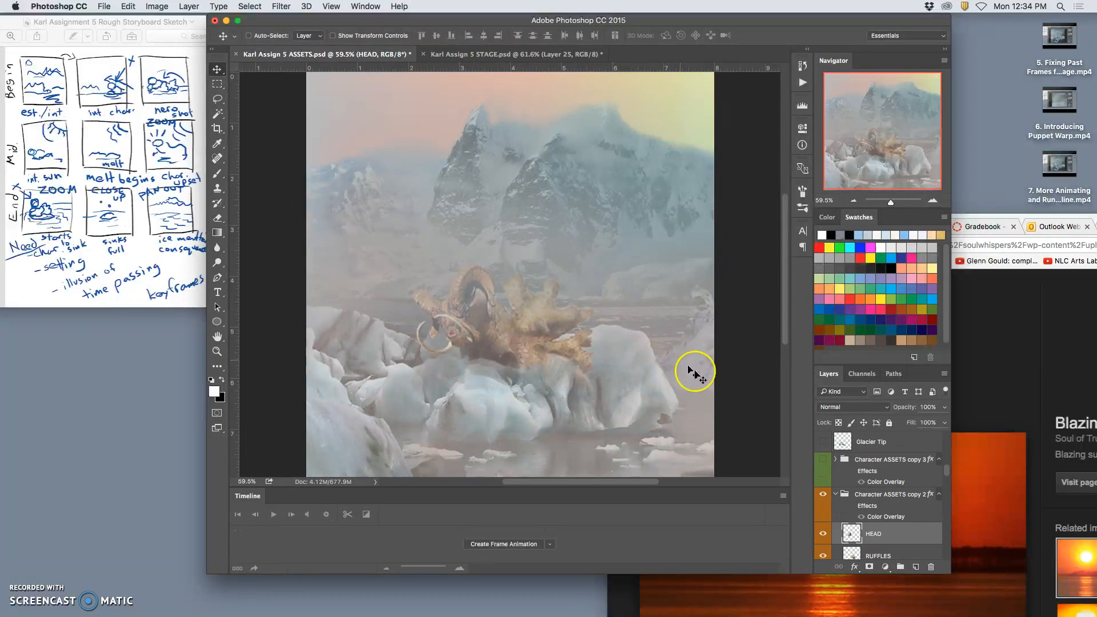
pyautogui.scroll(10, 886, 499)
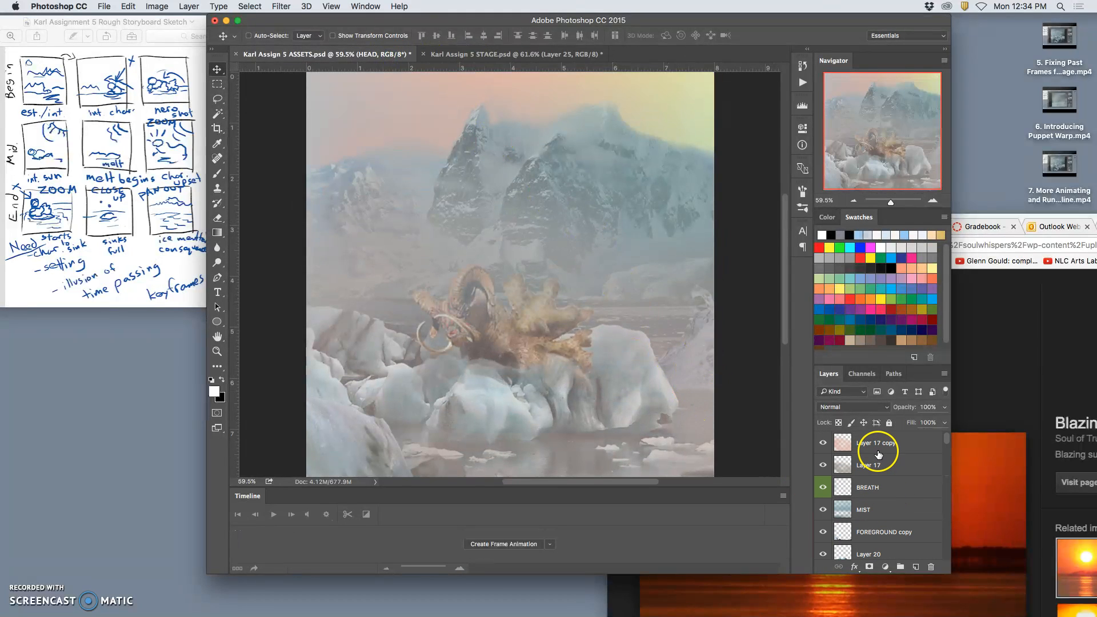
pyautogui.click(879, 453)
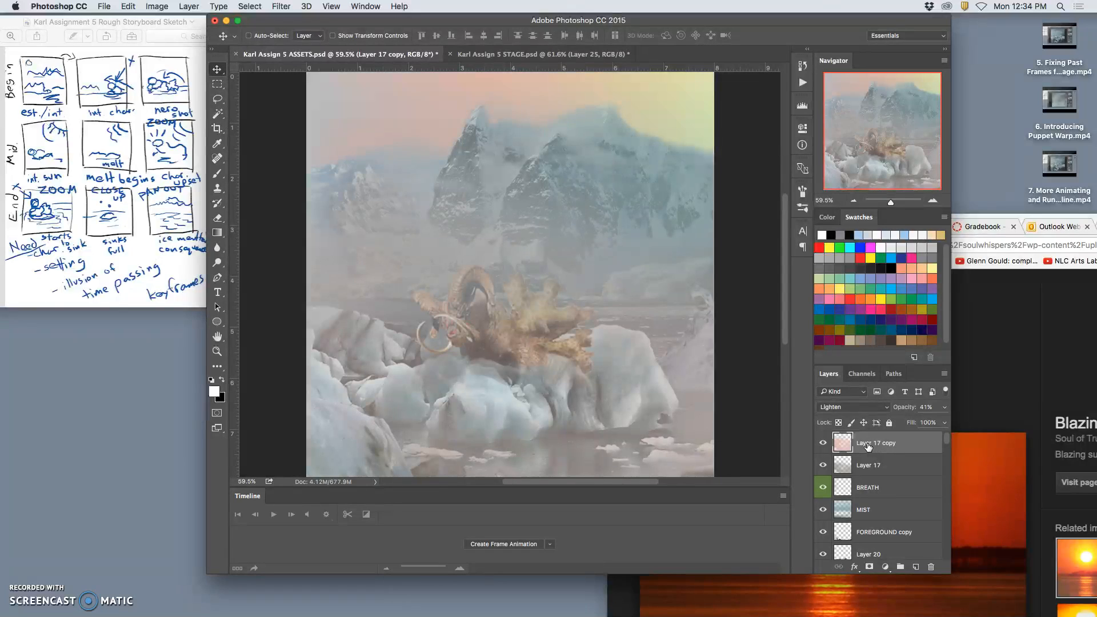
# Stamp all visible ASSETS layers onto a new layer above Layer 17 copy and place a copy of it in the STAGE document.
pyautogui.click(189, 6)
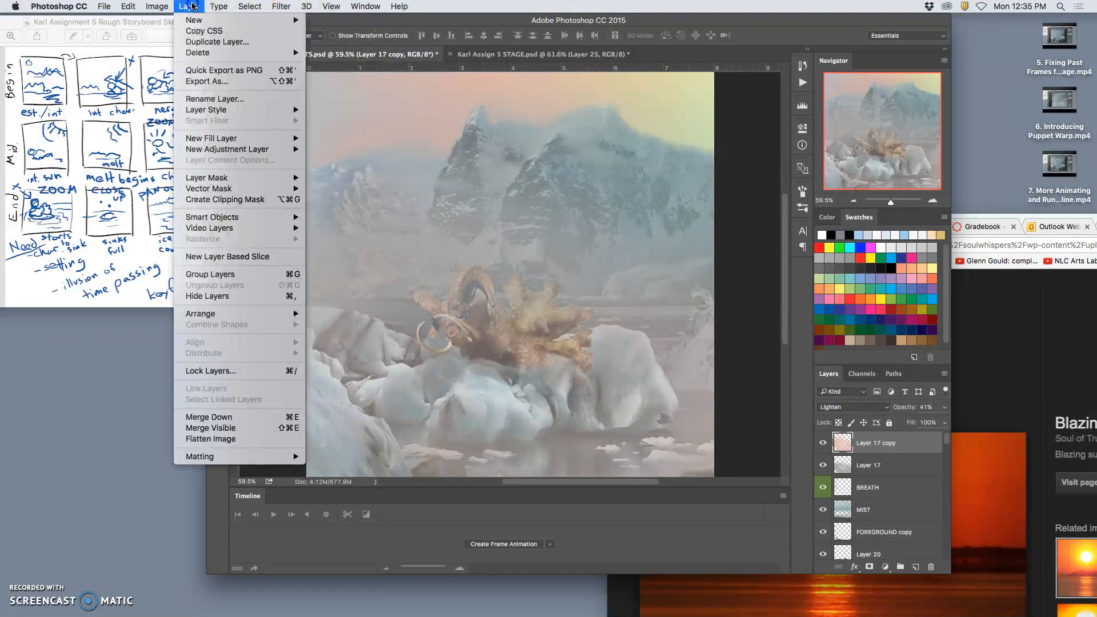
pyautogui.keyDown('alt'); pyautogui.click(209, 428); pyautogui.keyUp('alt')
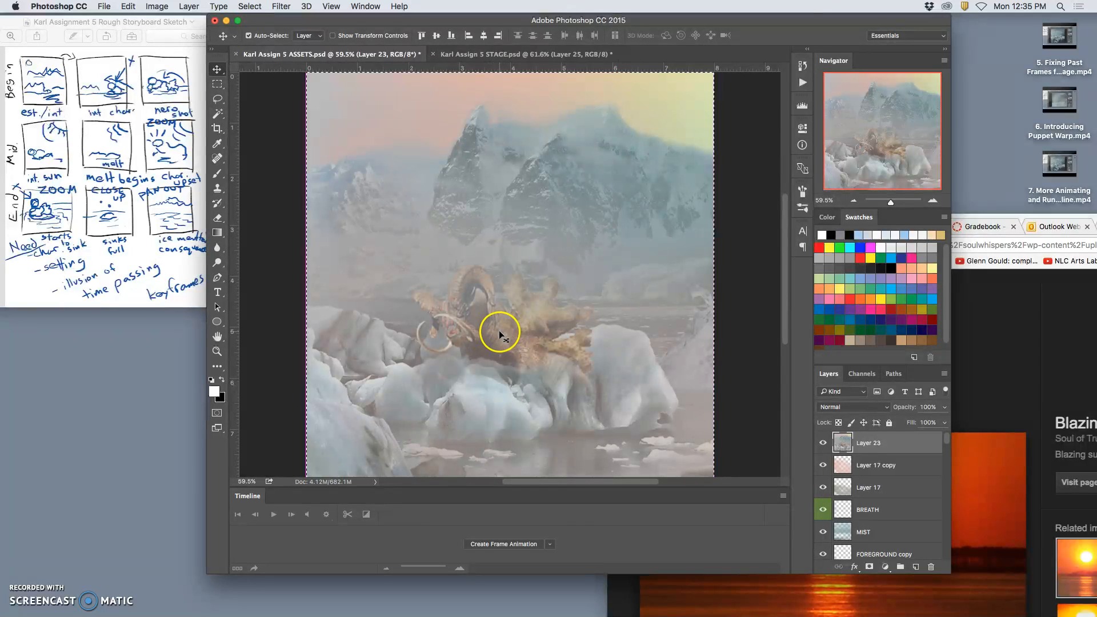
pyautogui.moveTo(495, 314); pyautogui.dragTo(695, 352)
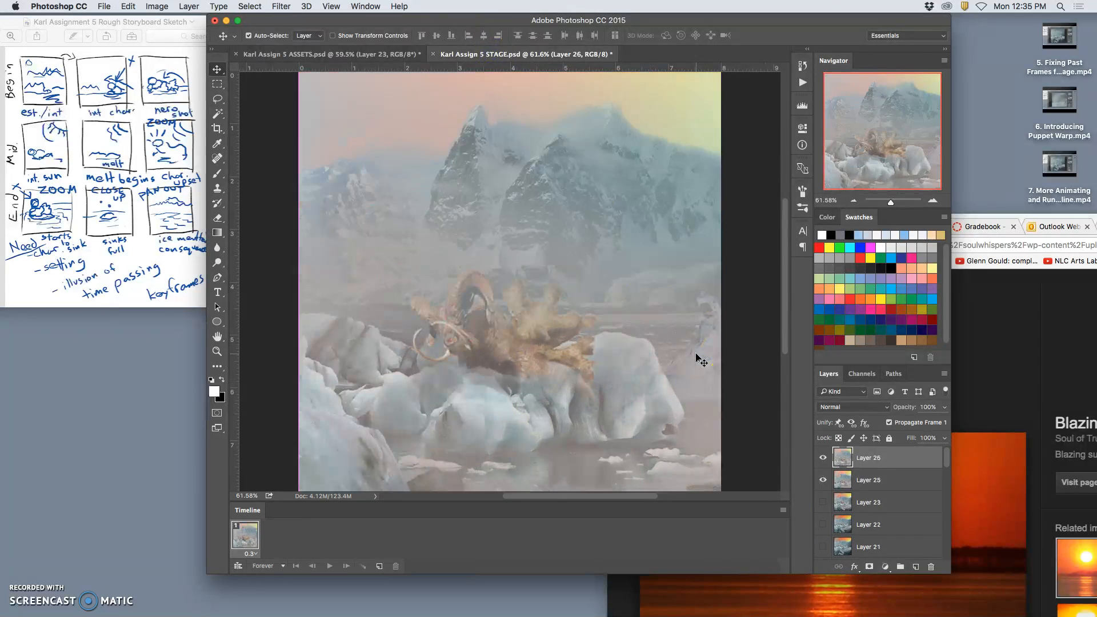
# Toggle the visibility of Layer 26 and Layer 25 in STAGE to compare the new frame with the previous one.
pyautogui.click(824, 461)
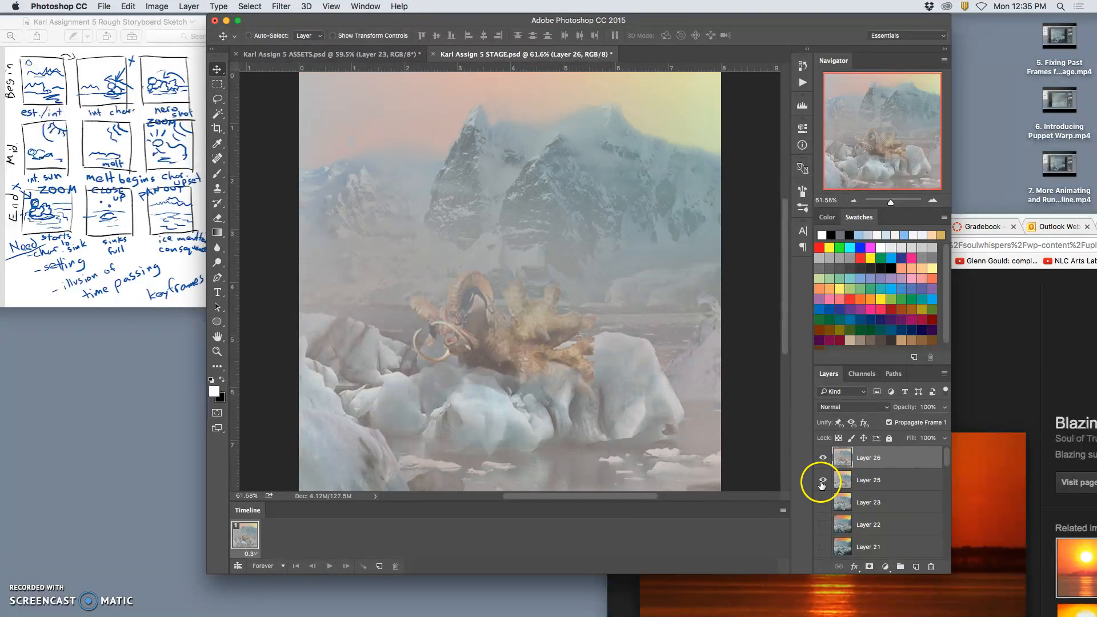
pyautogui.click(822, 481)
pyautogui.click(821, 459)
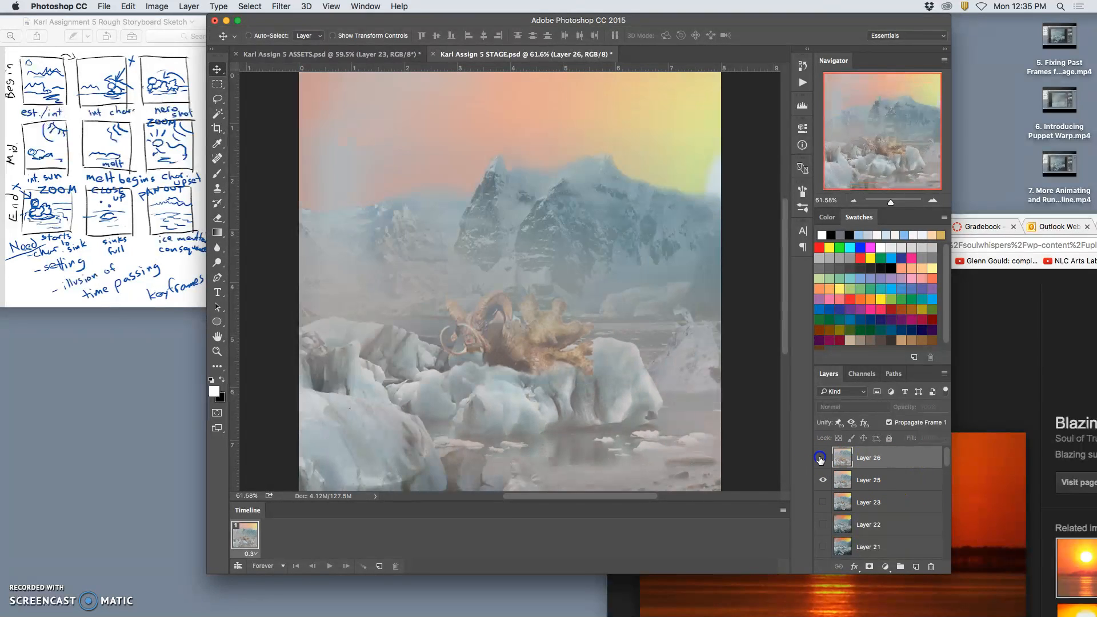
pyautogui.click(821, 458)
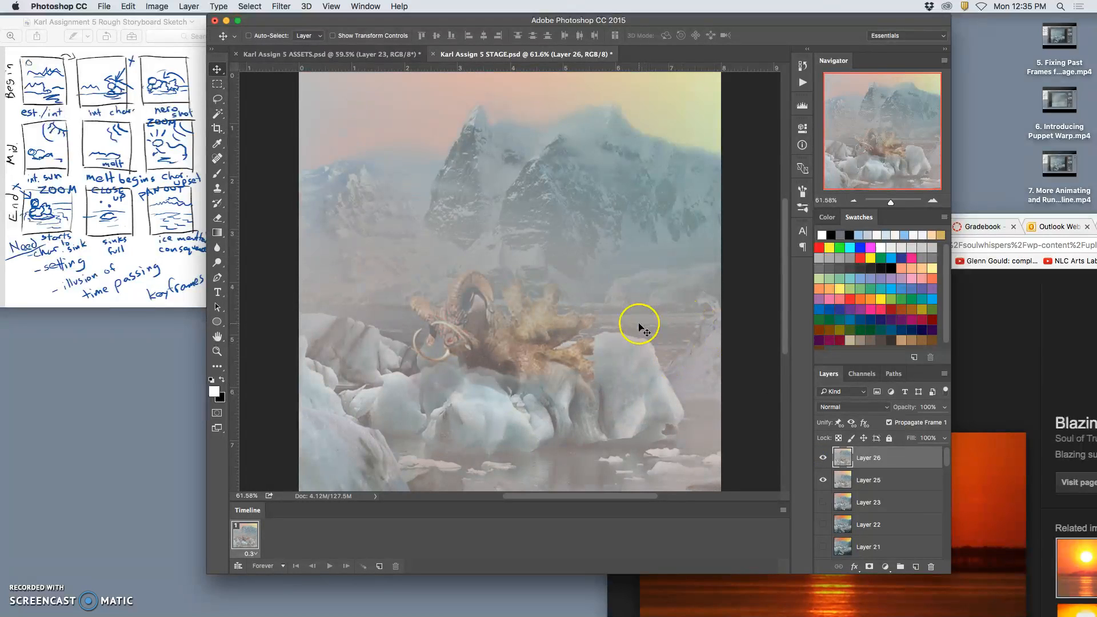
pyautogui.scroll(-1, 640, 325)
# Return to ASSETS, remove the stamped Layer 23, and select every layer from Layer 17 copy down to Layer 1.
pyautogui.click(363, 54)
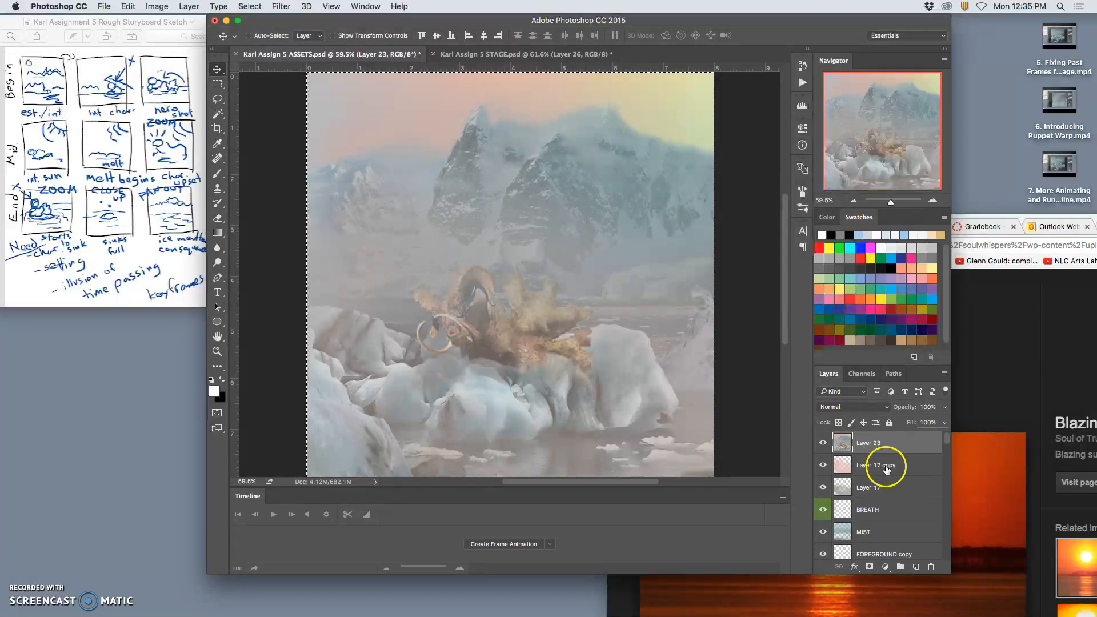
pyautogui.scroll(-15, 890, 479)
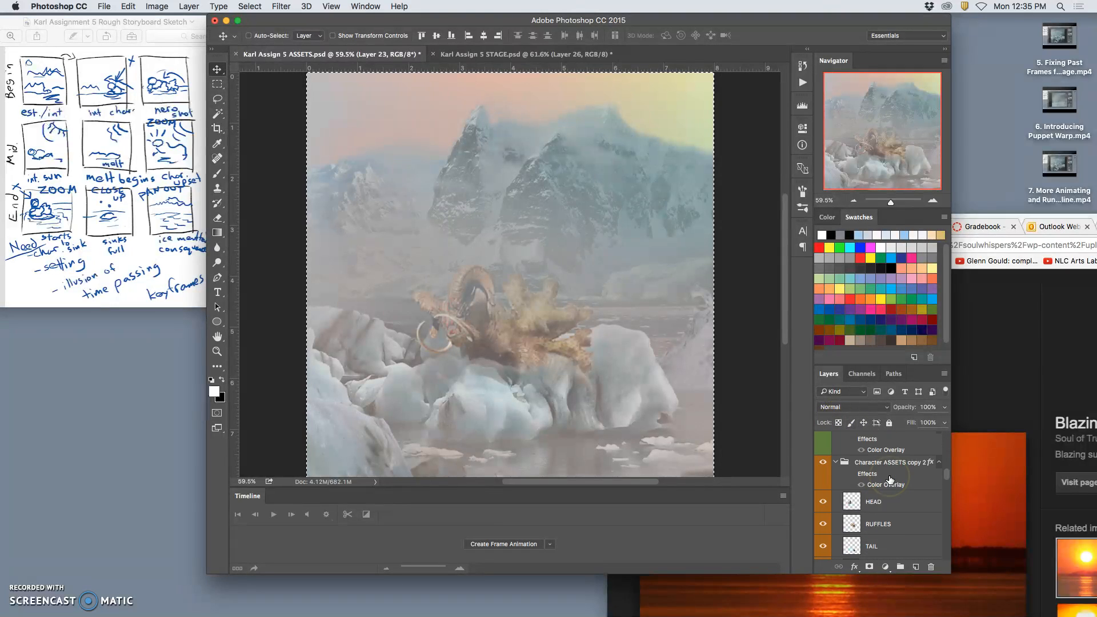
pyautogui.scroll(15, 890, 479)
pyautogui.click(882, 464)
pyautogui.scroll(-15, 887, 474)
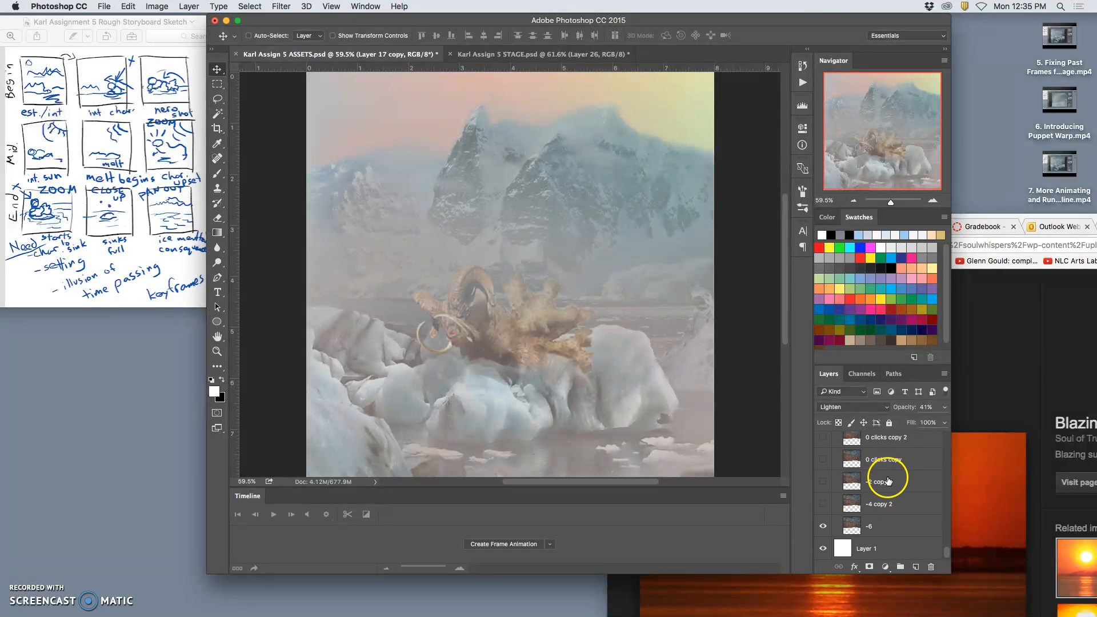
pyautogui.keyDown('shift'); pyautogui.click(884, 550); pyautogui.keyUp('shift')
# Scale all selected ASSETS layers to about 125.7% and reposition them so the character stays framed in the canvas.
pyautogui.press('super+minus')
pyautogui.press('super+minus')
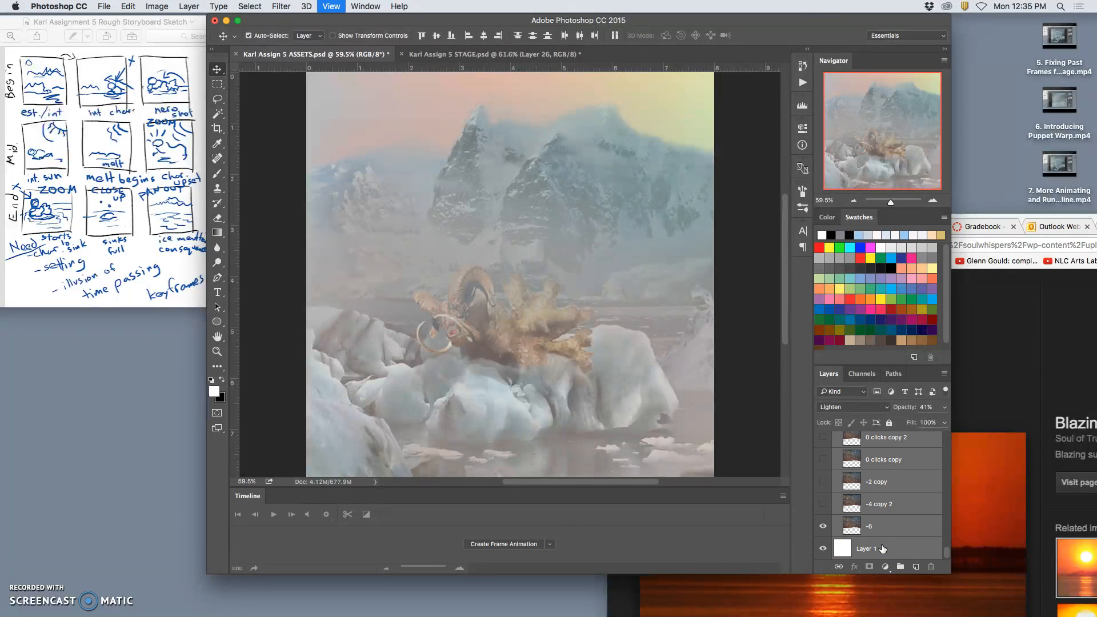
pyautogui.press('super+t')
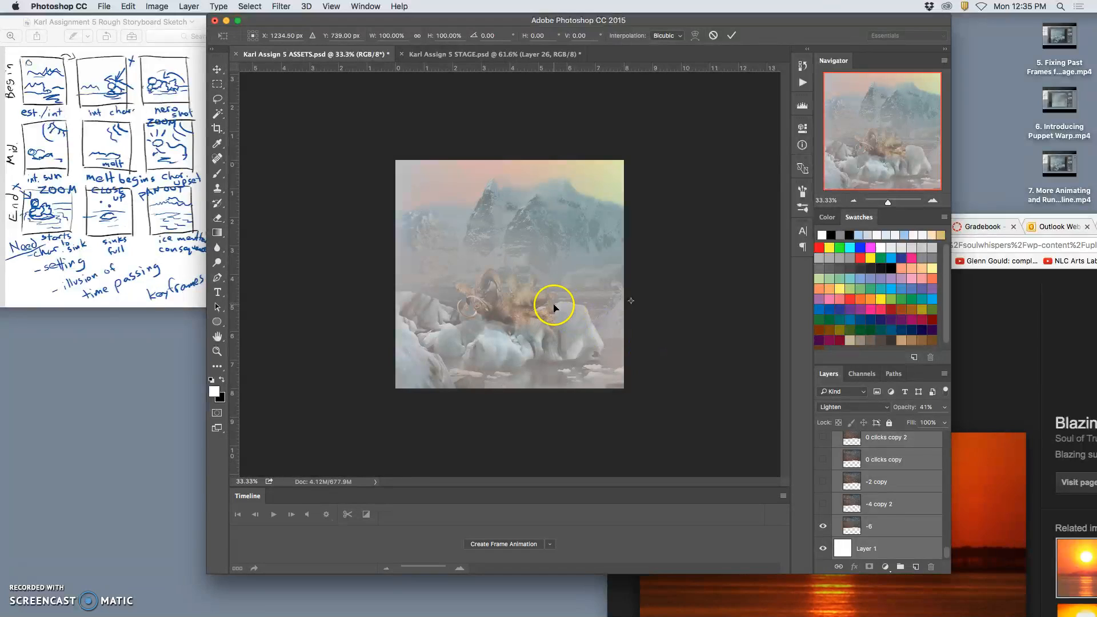
pyautogui.press('super+minus')
pyautogui.press('super+minus')
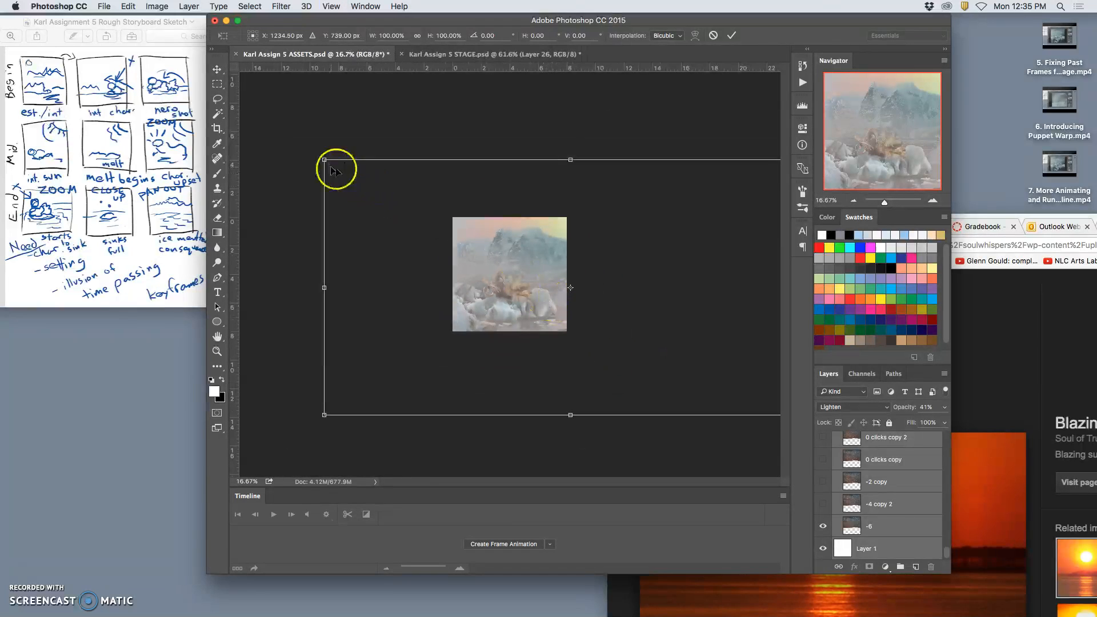
pyautogui.moveTo(325, 162); pyautogui.dragTo(303, 152)
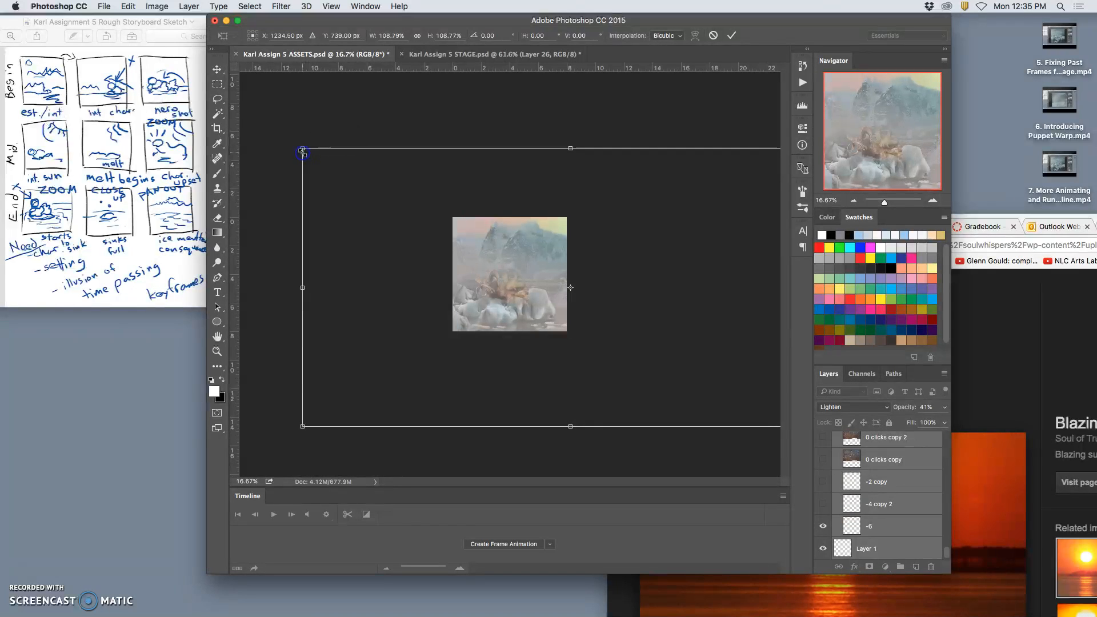
pyautogui.moveTo(489, 269); pyautogui.dragTo(497, 266)
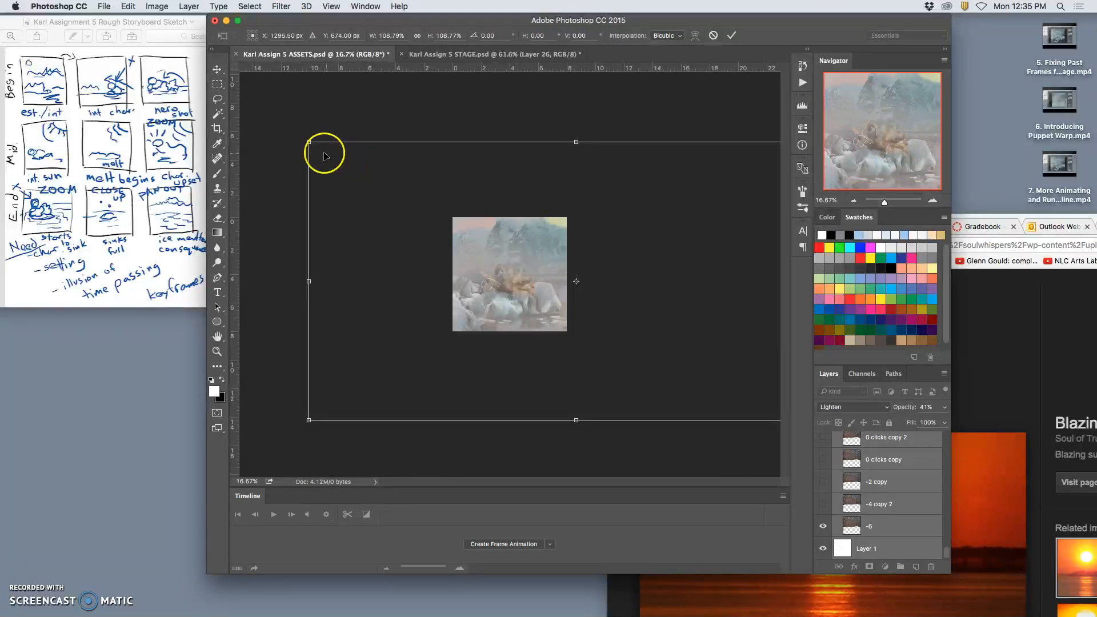
pyautogui.moveTo(309, 143); pyautogui.dragTo(188, 80)
pyautogui.moveTo(319, 180); pyautogui.dragTo(386, 207)
pyautogui.moveTo(263, 448); pyautogui.dragTo(278, 440)
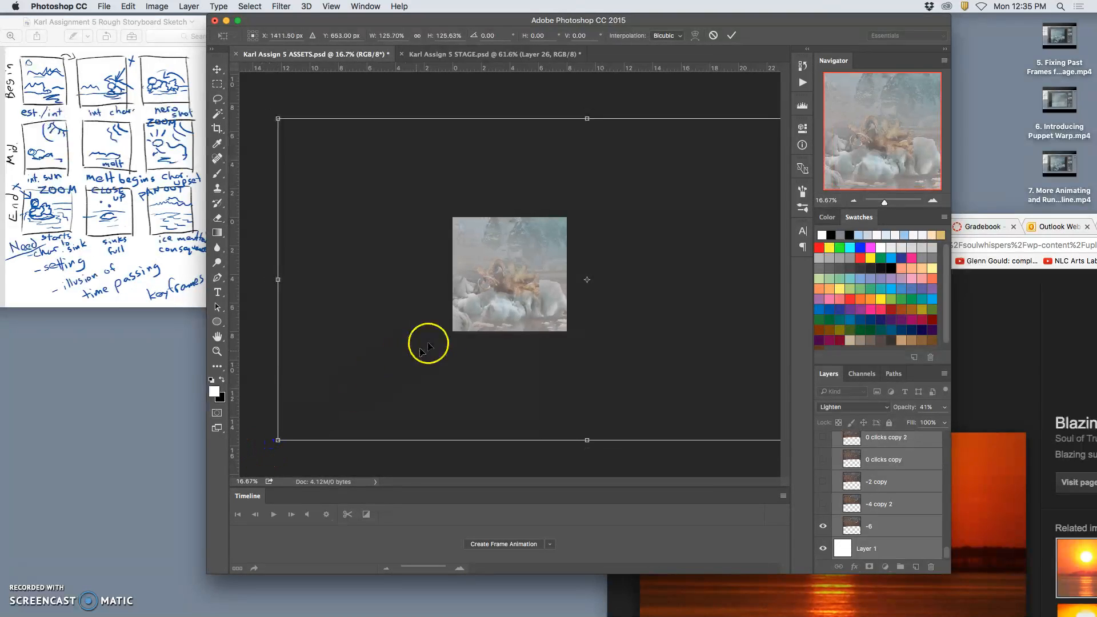
pyautogui.moveTo(496, 324); pyautogui.dragTo(495, 325)
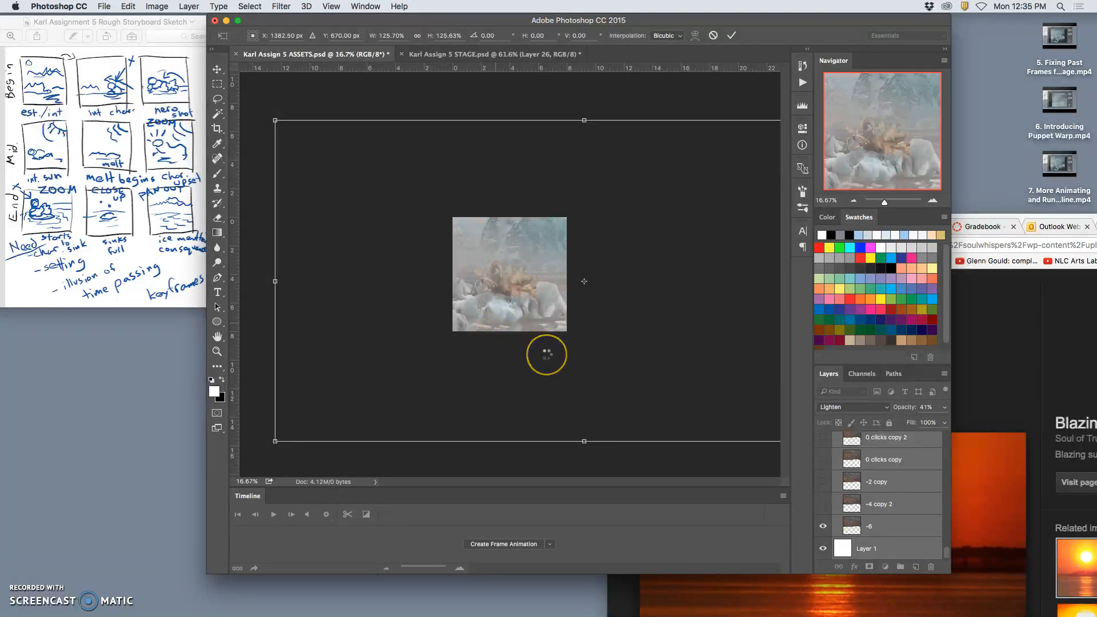
pyautogui.doubleClick(547, 354)
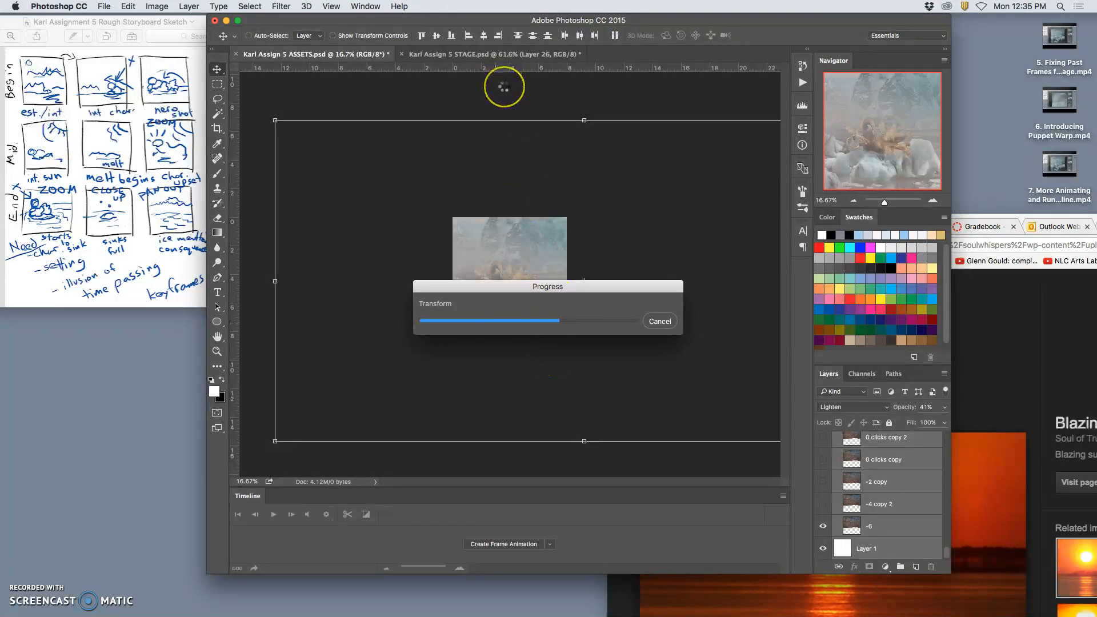
# Compare the enlarged ASSETS scene, fitted to the window, with the current frame in STAGE.
pyautogui.click(440, 55)
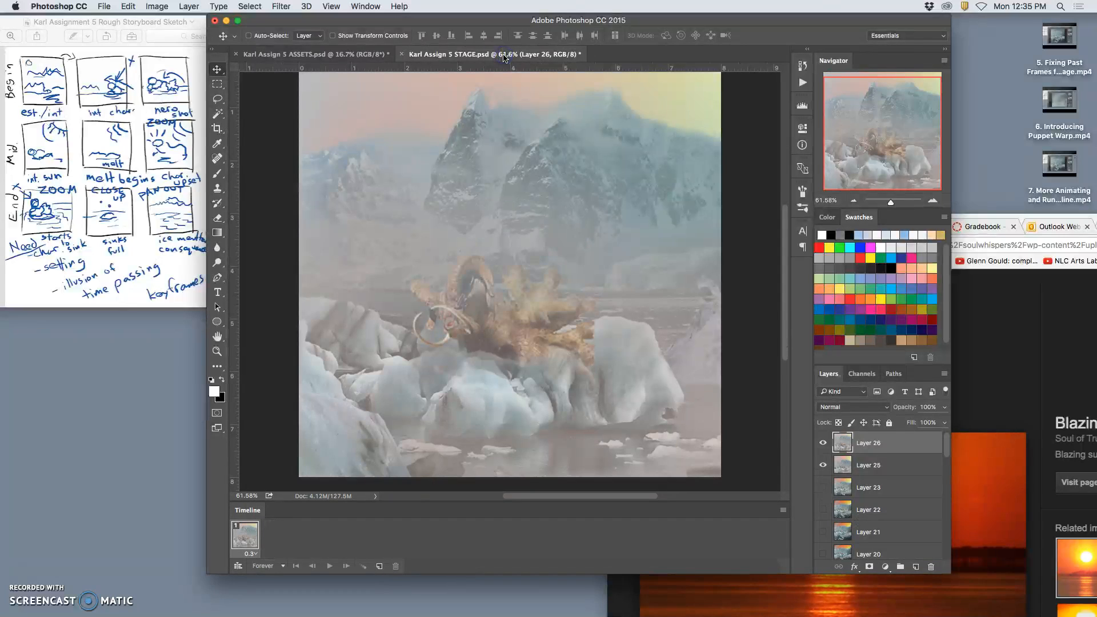
pyautogui.click(357, 56)
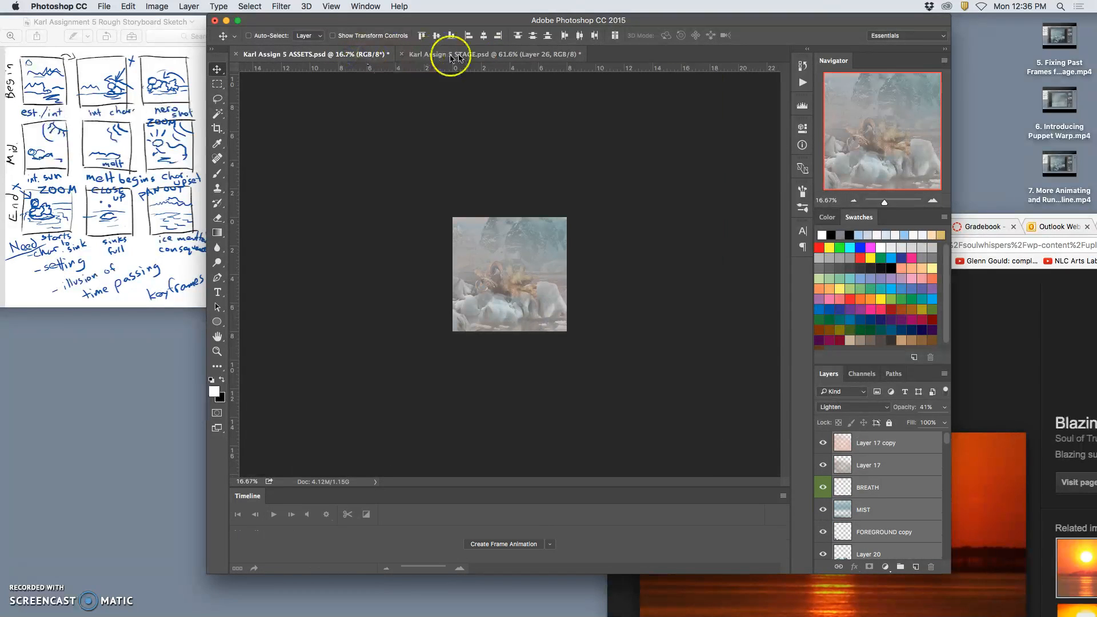
pyautogui.press('super+0')
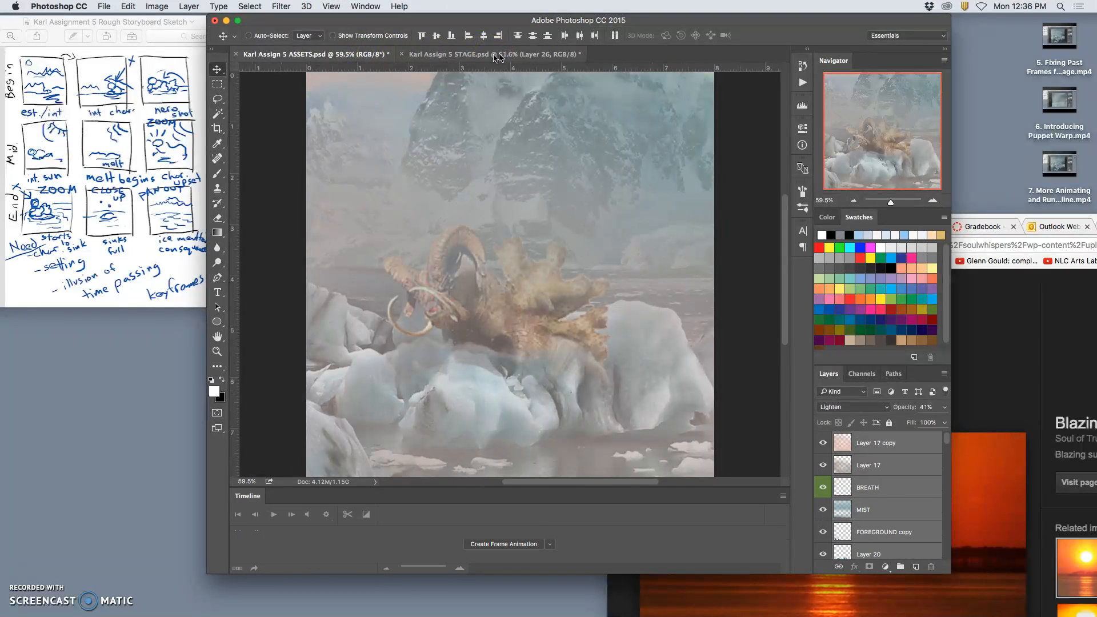
pyautogui.click(491, 55)
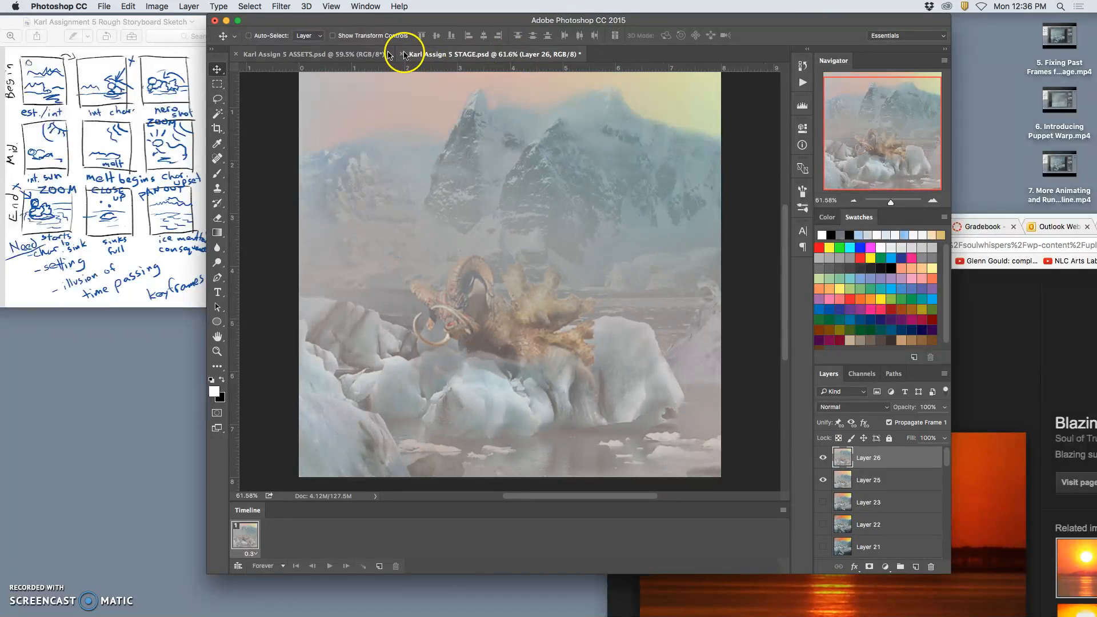
pyautogui.click(354, 54)
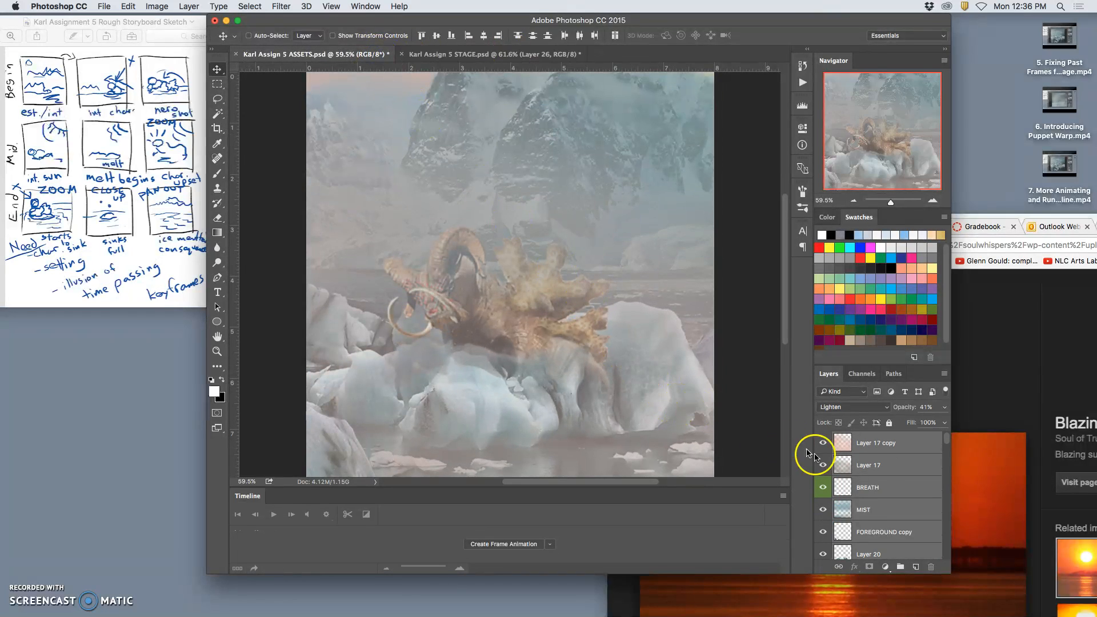
# Find the Glacier Tip copy 9 layer and erase its ice beneath the character's head and chest with the Eraser at 31% opacity.
pyautogui.click(877, 446)
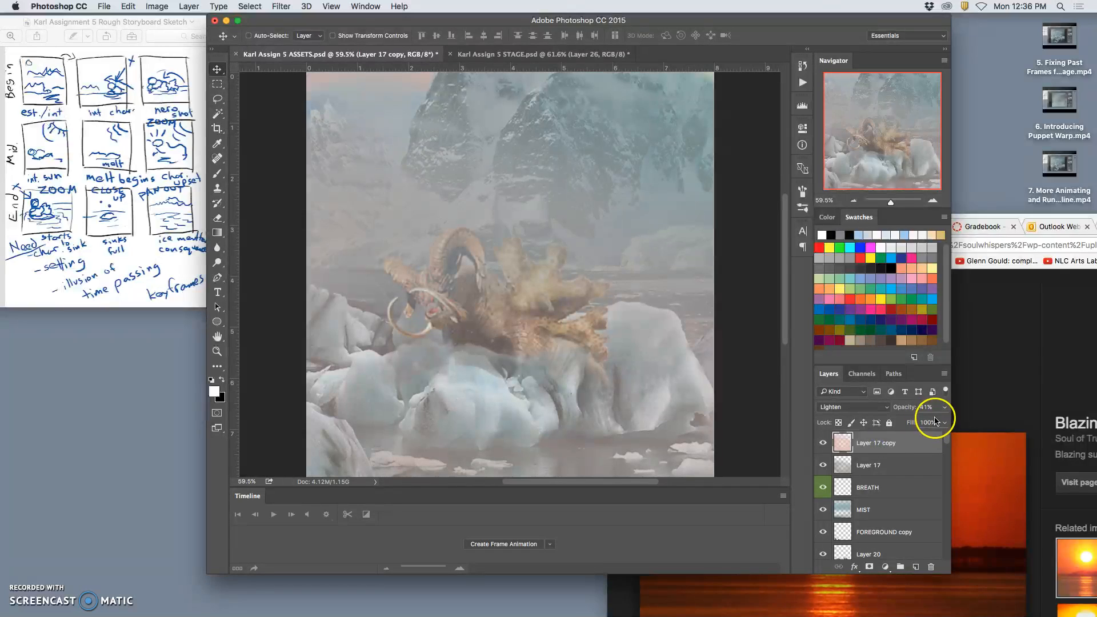
pyautogui.scroll(-5, 892, 476)
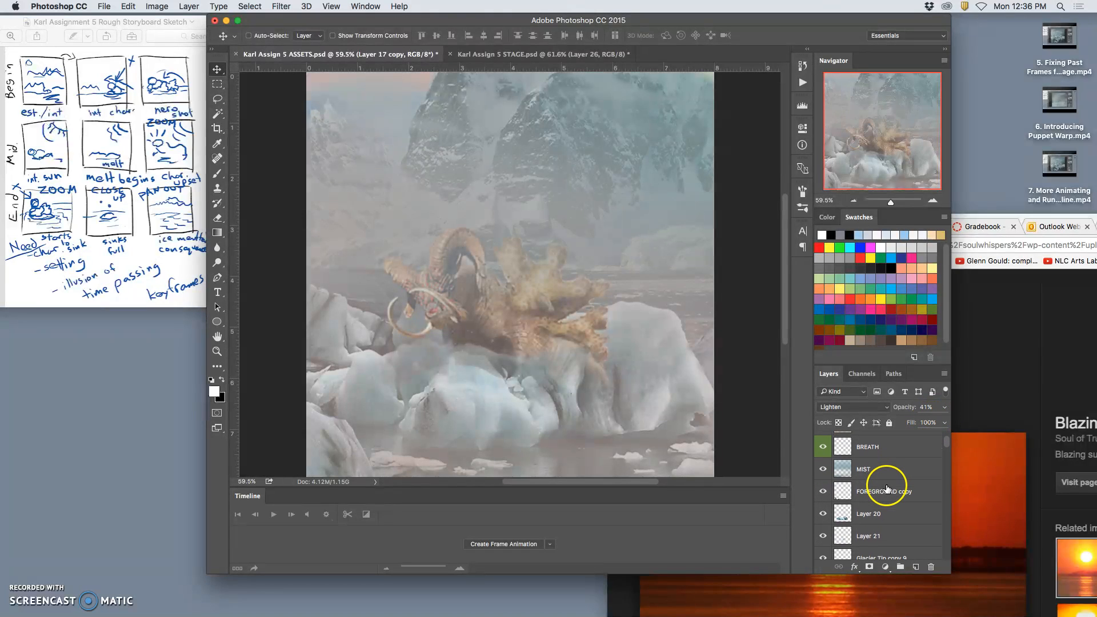
pyautogui.click(823, 449)
pyautogui.click(823, 448)
pyautogui.click(824, 492)
pyautogui.click(823, 492)
pyautogui.click(872, 492)
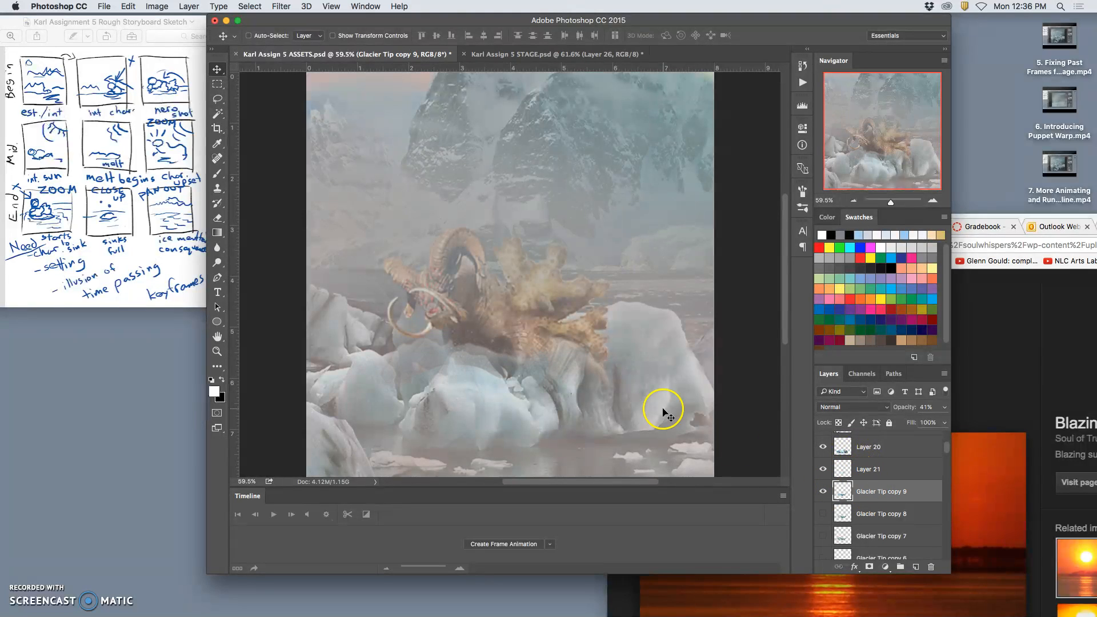
pyautogui.click(217, 218)
pyautogui.moveTo(493, 355)
pyautogui.mouseDown()
pyautogui.moveTo(440, 343)
pyautogui.moveTo(479, 342)
pyautogui.mouseUp()
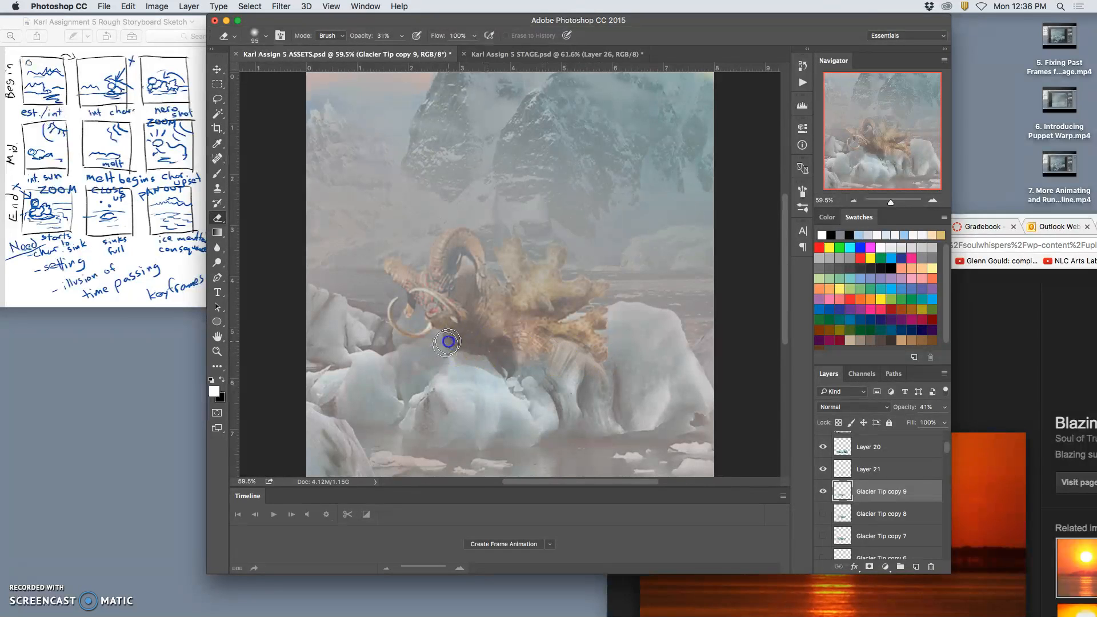
pyautogui.moveTo(386, 337); pyautogui.dragTo(359, 349)
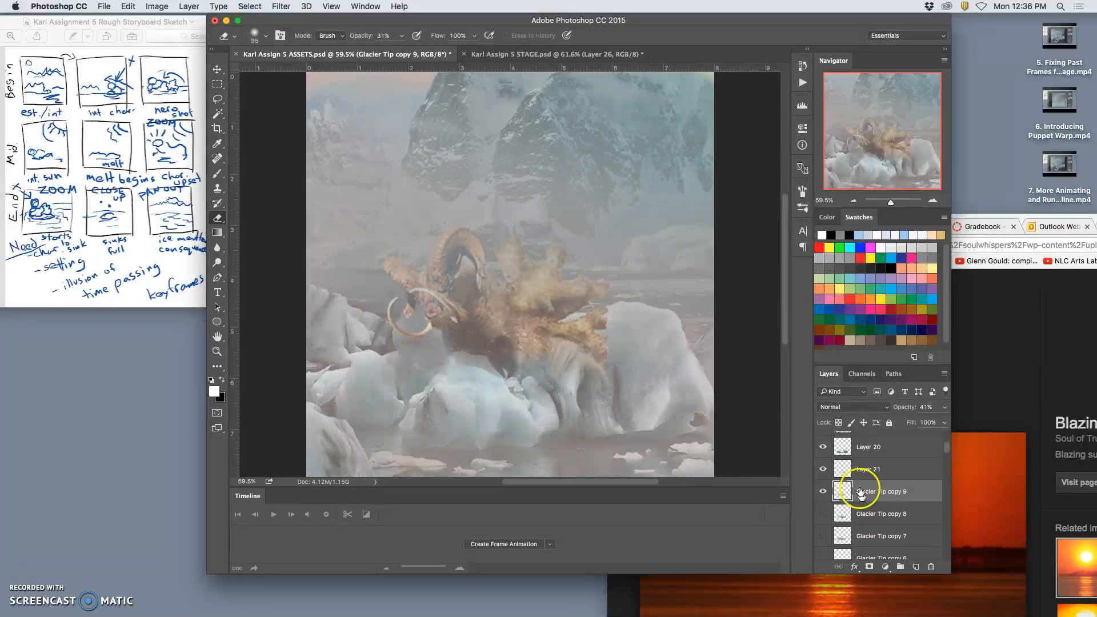
# Erase the ice on Layer 20 over the character's hindquarters with the Eraser at 31% opacity.
pyautogui.click(861, 471)
pyautogui.click(853, 452)
pyautogui.click(826, 449)
pyautogui.click(825, 449)
pyautogui.click(594, 368)
pyautogui.moveTo(541, 342)
pyautogui.mouseDown()
pyautogui.moveTo(547, 362)
pyautogui.moveTo(530, 355)
pyautogui.mouseUp()
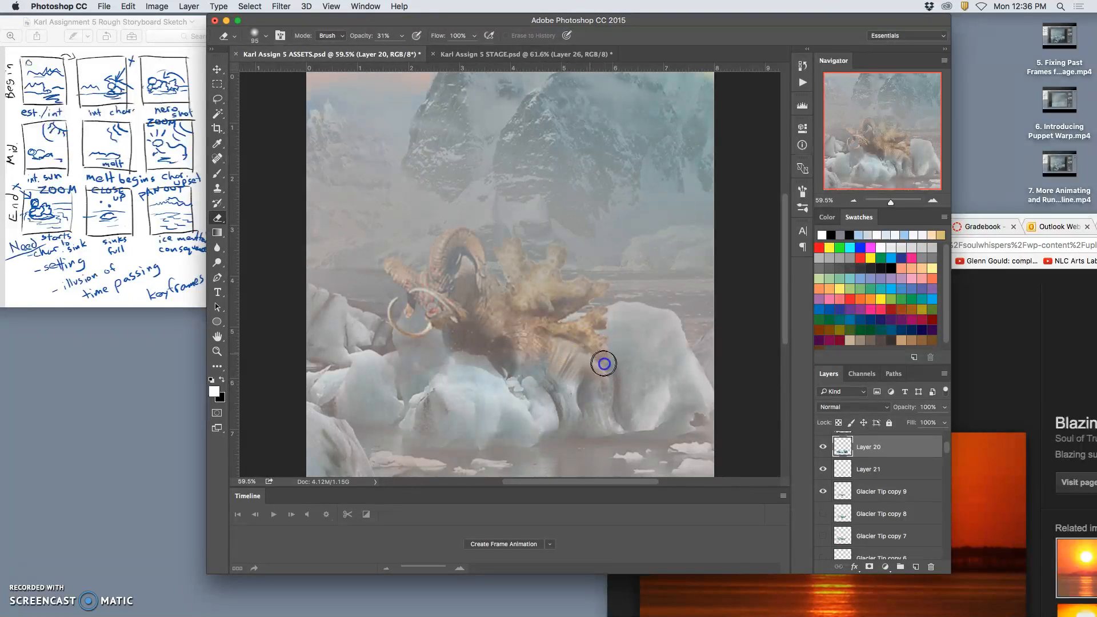
pyautogui.moveTo(581, 390)
pyautogui.mouseDown()
pyautogui.moveTo(727, 455)
pyautogui.moveTo(596, 405)
pyautogui.mouseUp()
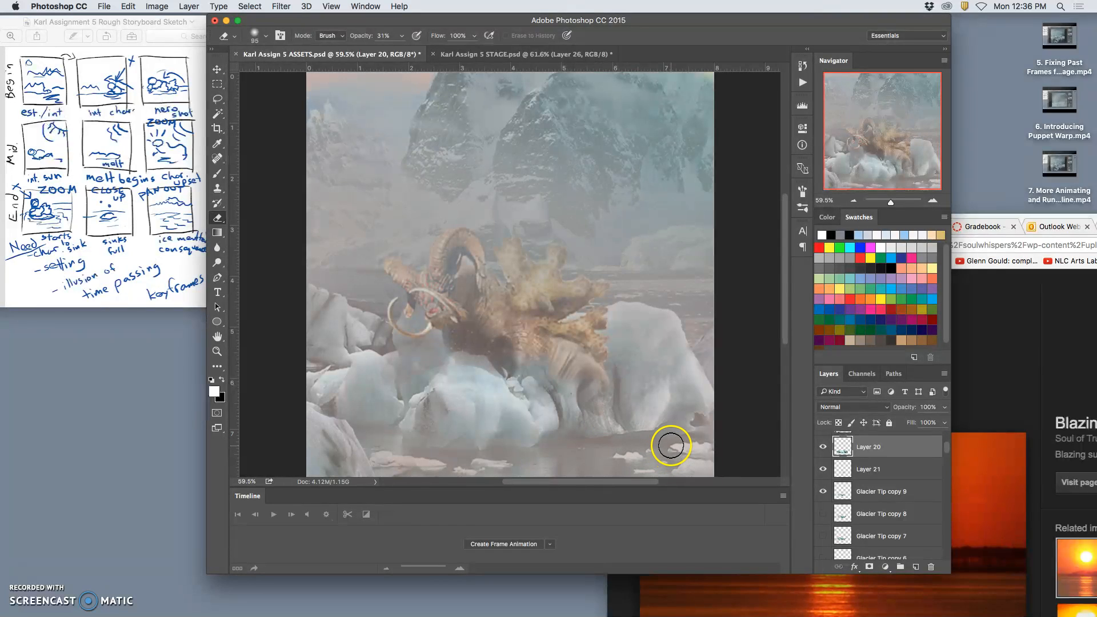
# Set the opacity of Layer 22 copy 2, below the TORSO layer, to 23%.
pyautogui.scroll(-10, 873, 482)
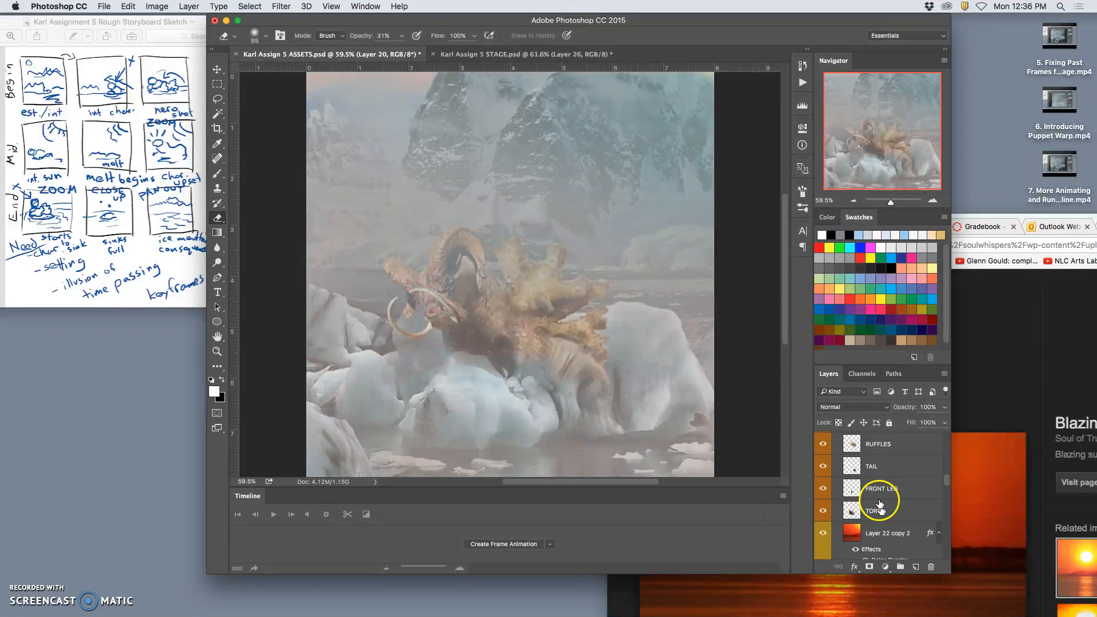
pyautogui.click(887, 533)
pyautogui.click(944, 408)
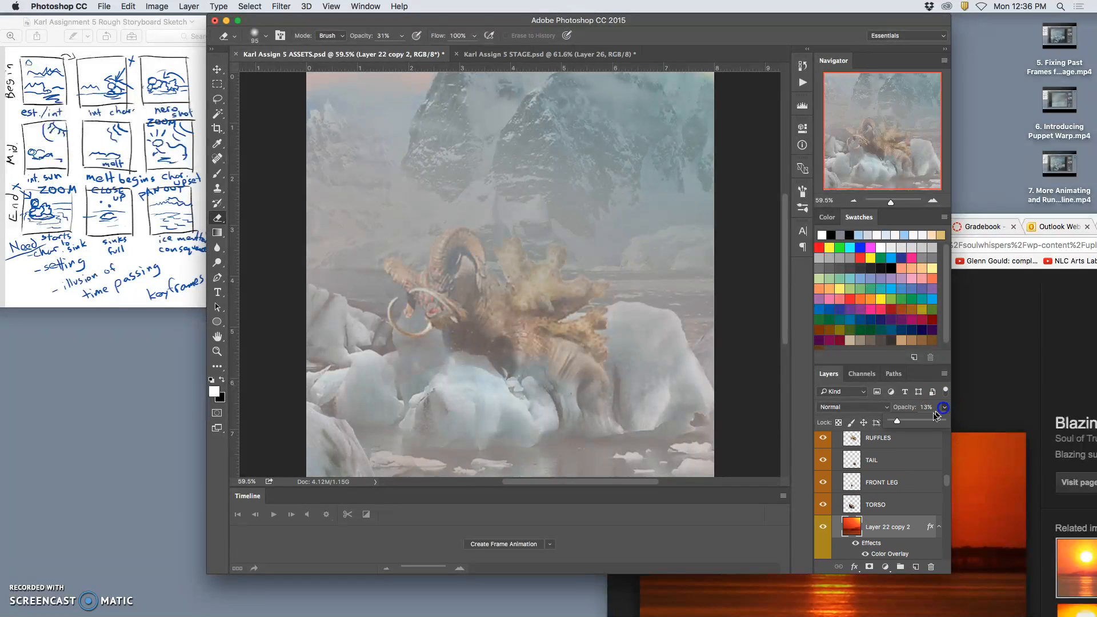
pyautogui.moveTo(906, 423); pyautogui.dragTo(908, 423)
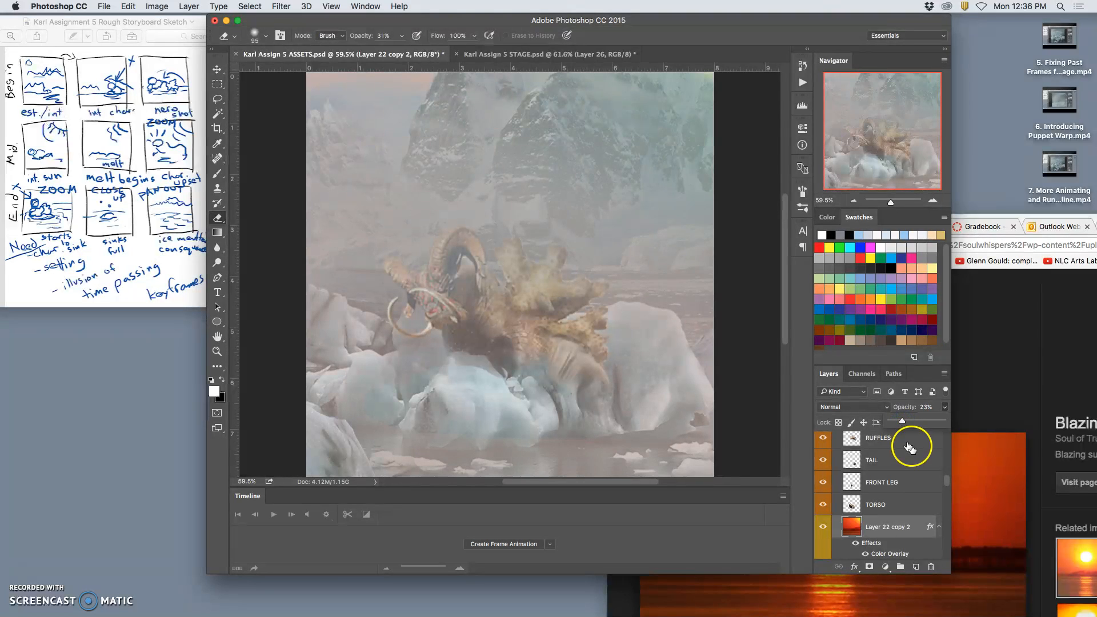
# Shift Layer 22 copy 2 slightly down and left in the scene and set its opacity to 32%.
pyautogui.click(218, 69)
pyautogui.moveTo(602, 182); pyautogui.dragTo(583, 212)
pyautogui.moveTo(639, 177); pyautogui.dragTo(631, 185)
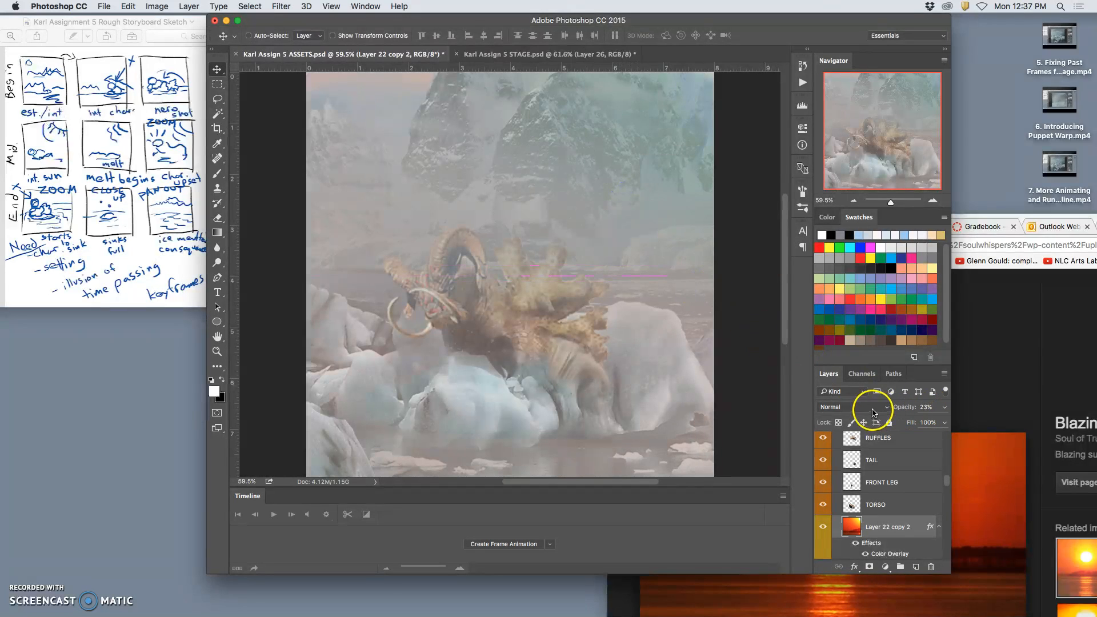
pyautogui.click(945, 406)
pyautogui.moveTo(921, 421); pyautogui.dragTo(907, 421)
# Set Layer 22 copy 2's blend mode to Lighten, turn off its layer effects, and compare the scene with the STAGE document.
pyautogui.click(856, 544)
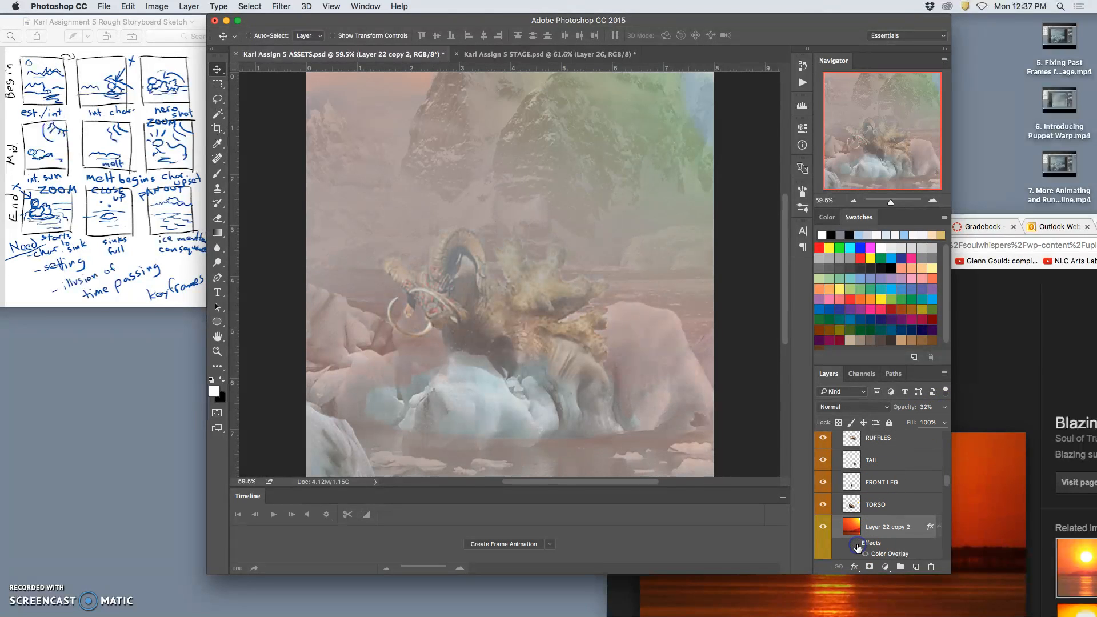
pyautogui.click(856, 544)
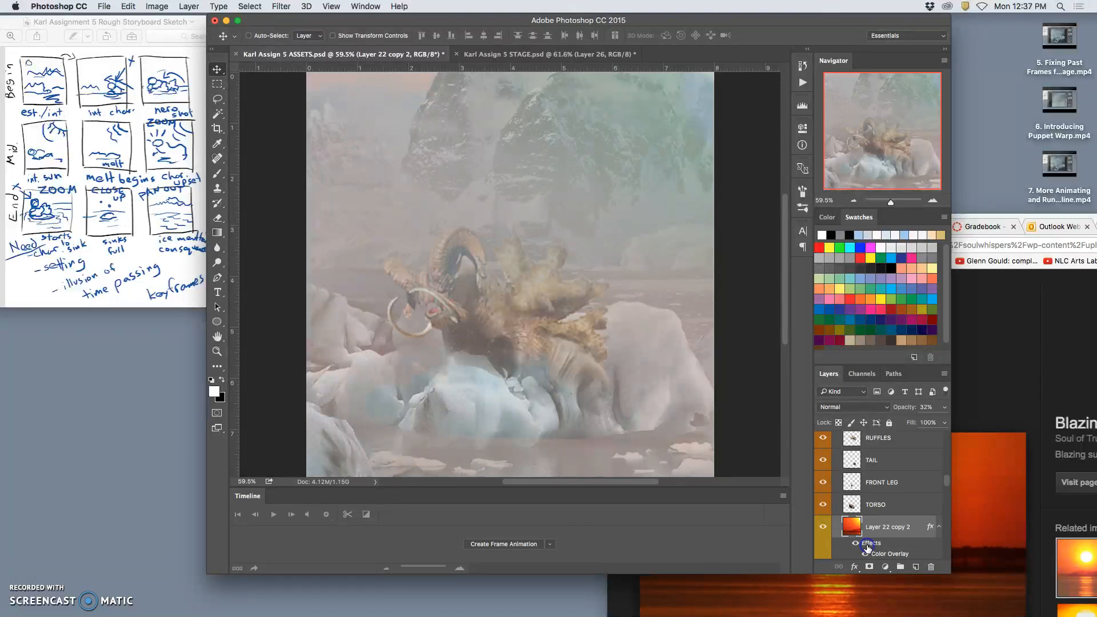
pyautogui.click(851, 407)
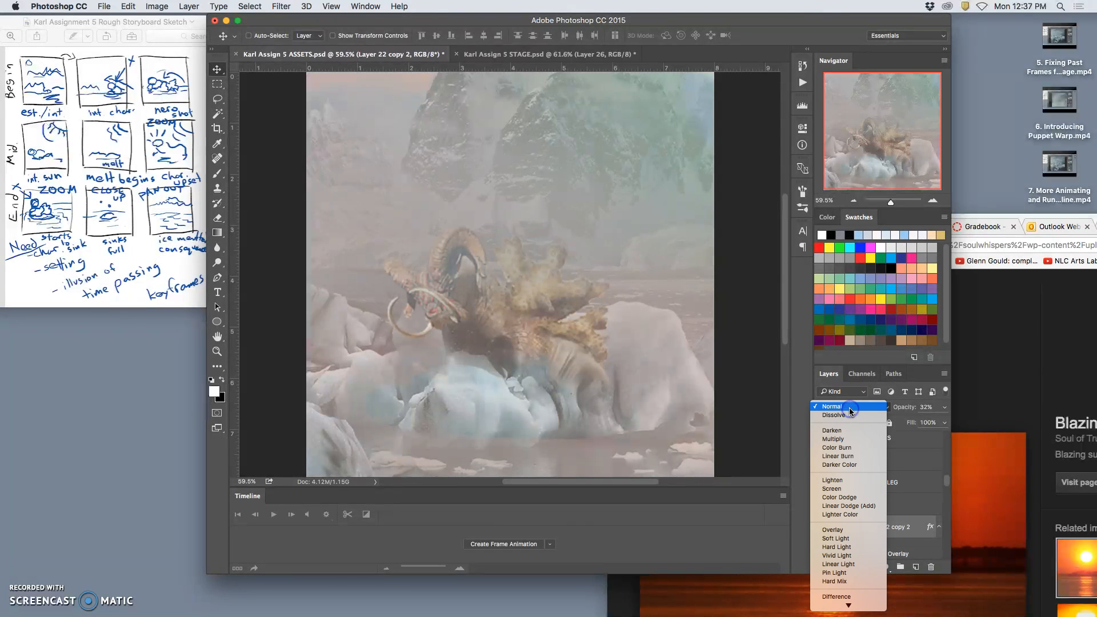
pyautogui.click(852, 481)
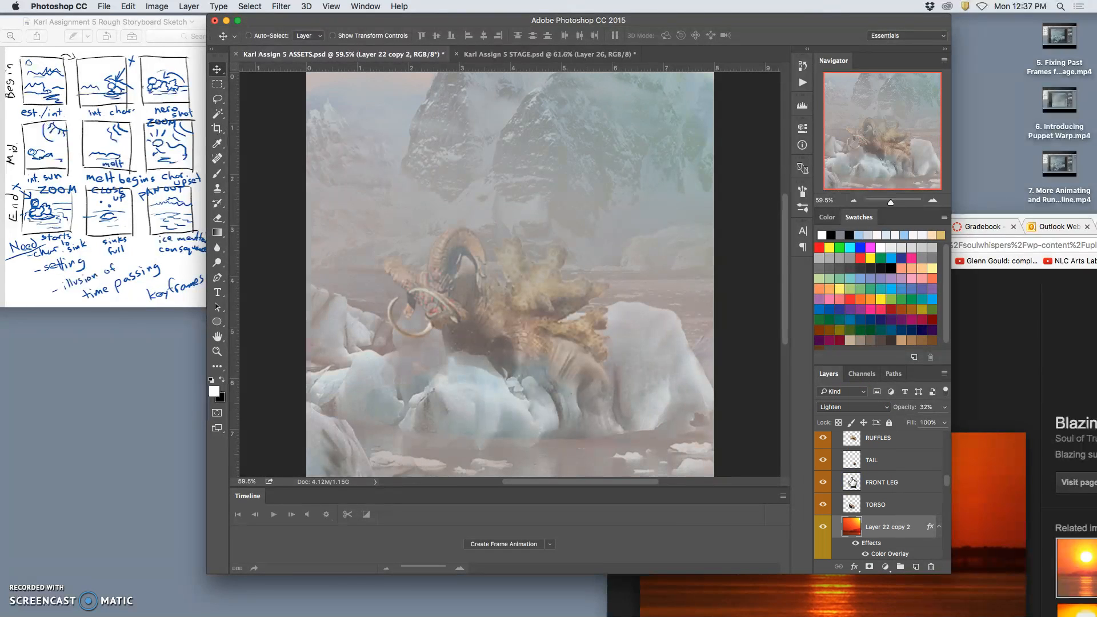
pyautogui.click(856, 545)
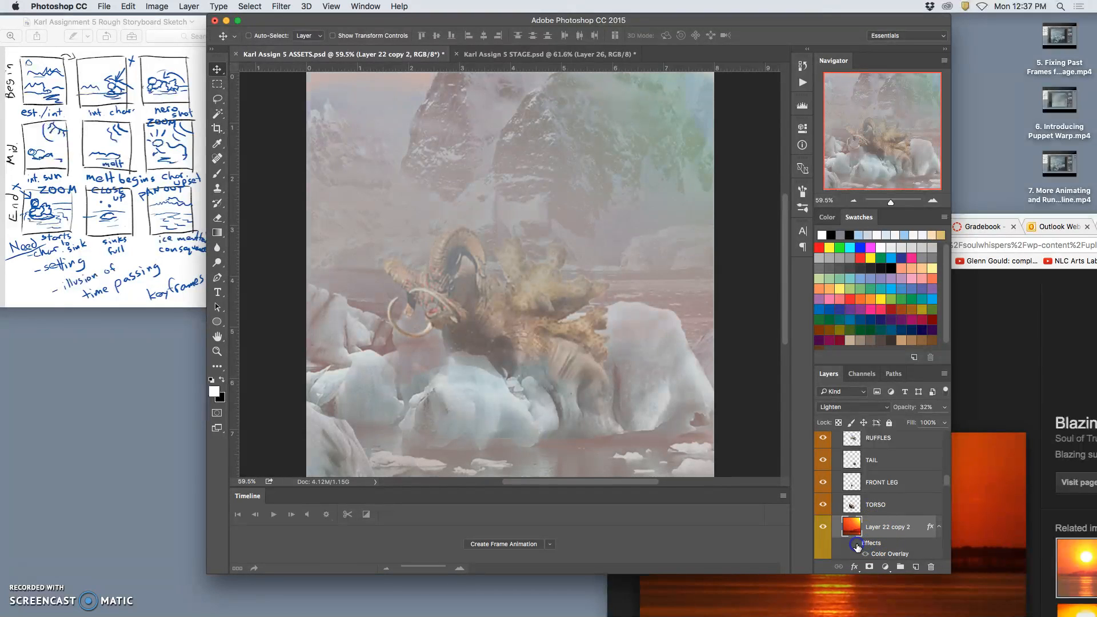
pyautogui.click(526, 55)
pyautogui.click(423, 54)
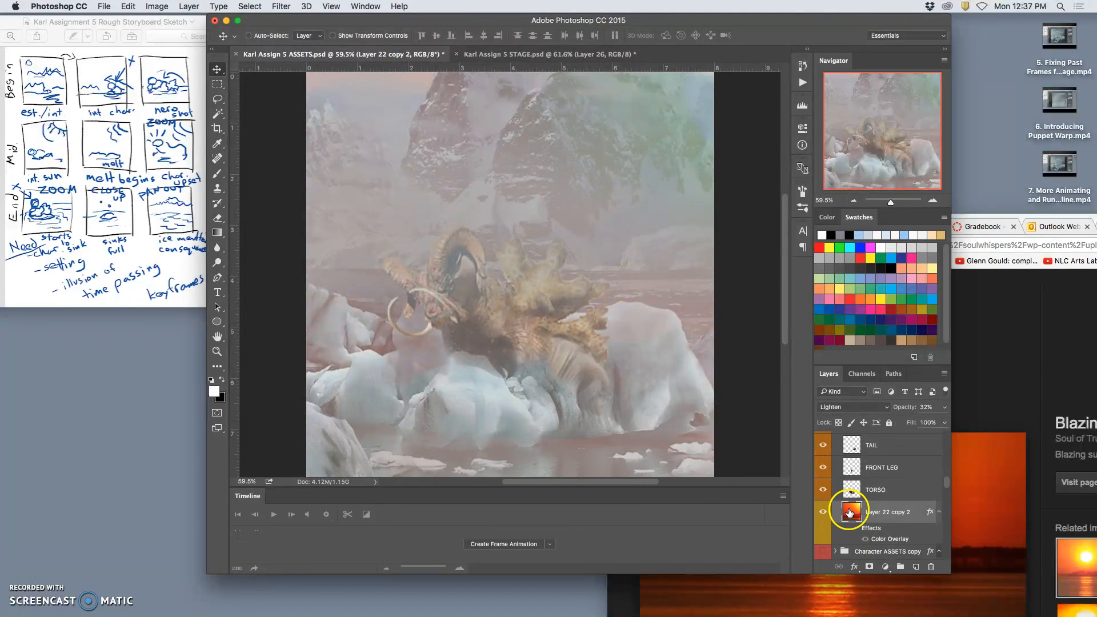
# Toggle the visibility of Glacier Tip copy 9, Layer 21 and Layer 20 to see which ice each one holds.
pyautogui.scroll(5, 845, 511)
pyautogui.click(822, 473)
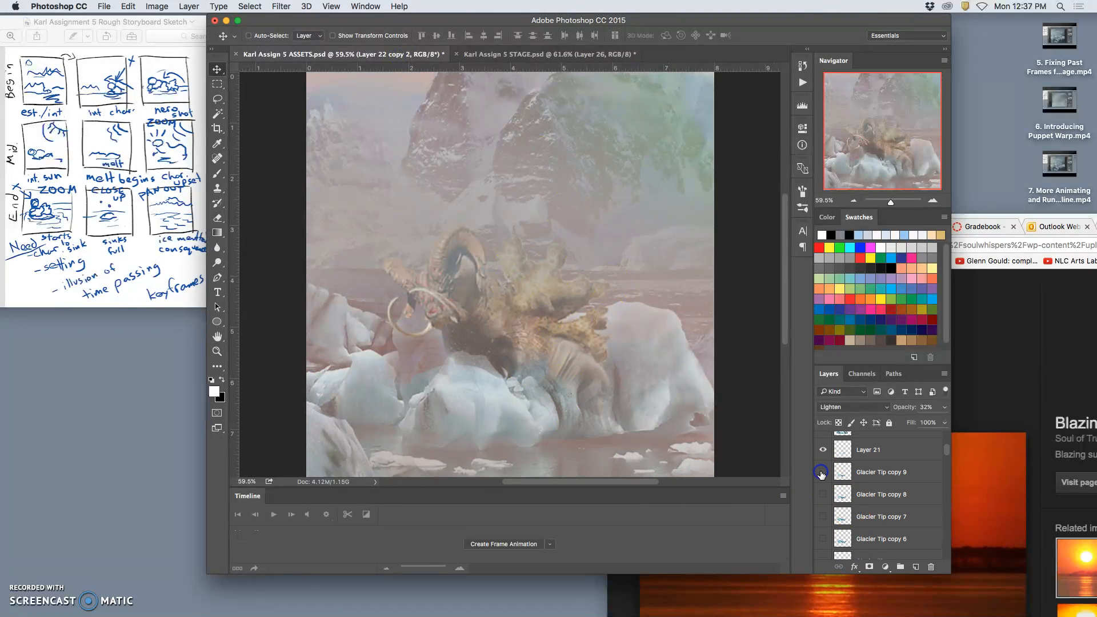
pyautogui.click(822, 473)
pyautogui.click(823, 450)
pyautogui.click(822, 454)
pyautogui.click(822, 455)
pyautogui.click(823, 457)
pyautogui.click(825, 473)
pyautogui.click(825, 473)
pyautogui.scroll(2, 861, 485)
pyautogui.click(823, 440)
# Erase ice on Layer 20 beneath the character's head and chest with the Eraser at 31% opacity, and compare with STAGE.
pyautogui.click(855, 441)
pyautogui.click(217, 218)
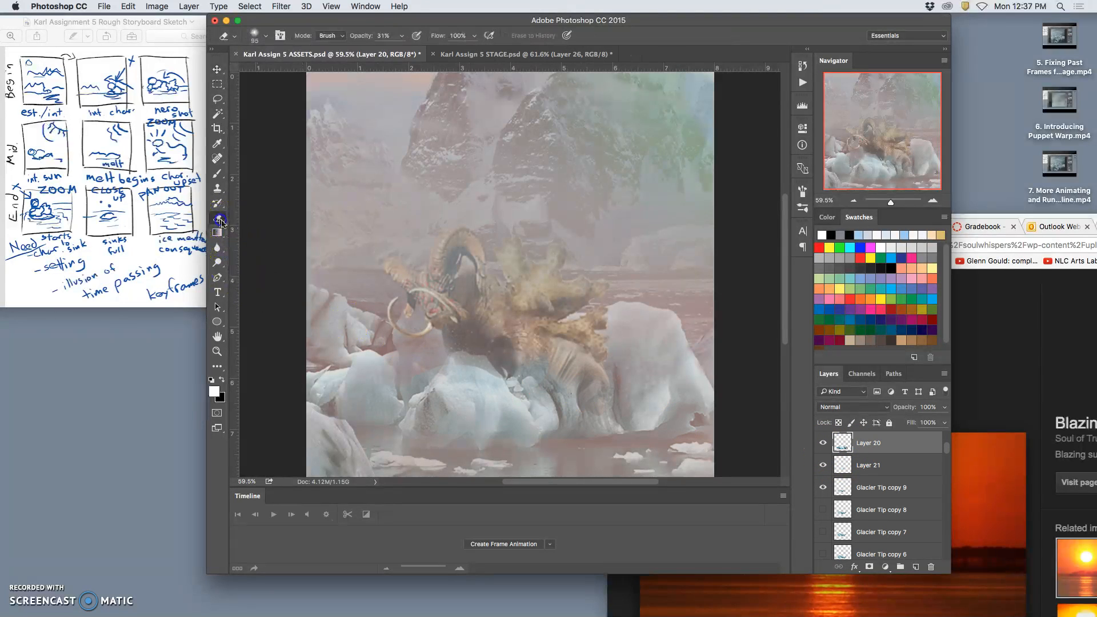
pyautogui.moveTo(428, 367); pyautogui.dragTo(480, 368)
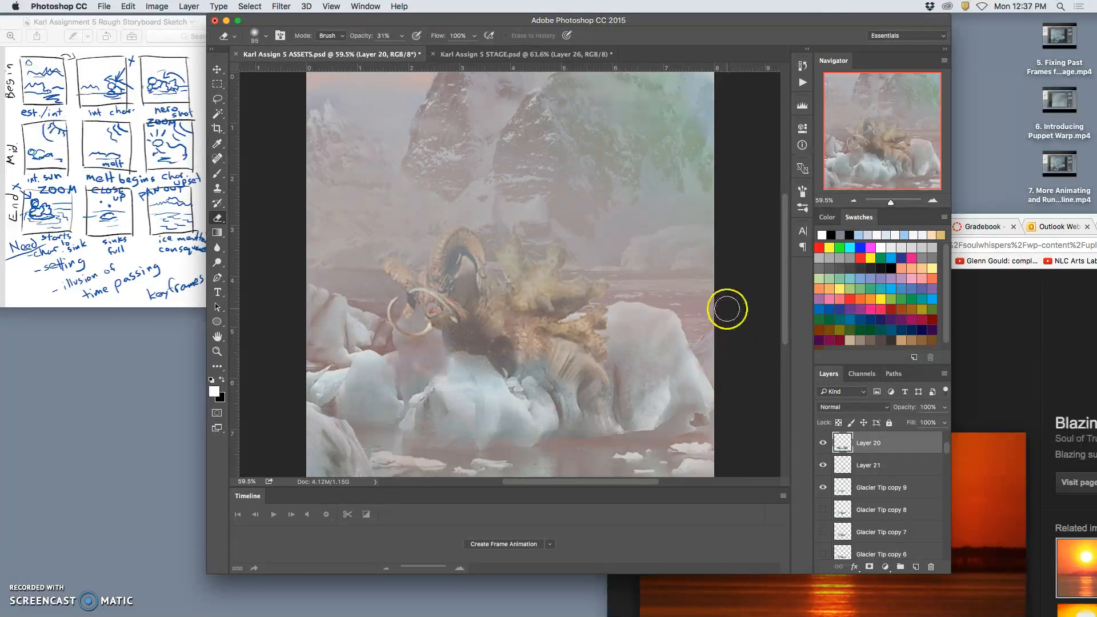
pyautogui.click(517, 57)
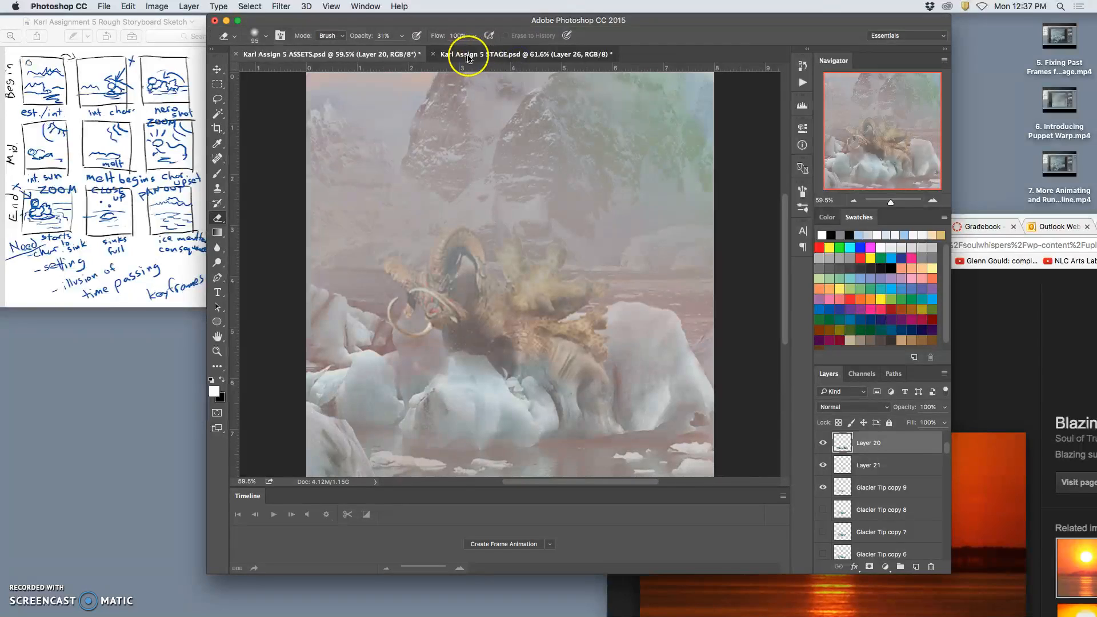
pyautogui.click(368, 56)
# Rotate the HEAD layer in the Character ASSETS copy 2 group about 17° clockwise and shift it slightly up and left.
pyautogui.scroll(-10, 857, 497)
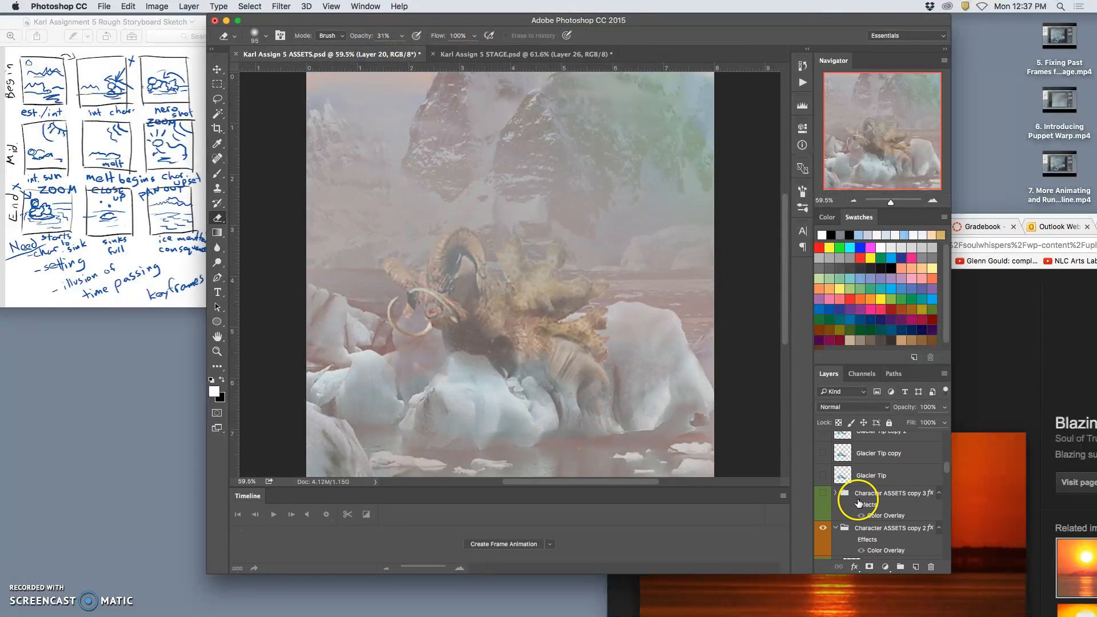
pyautogui.scroll(-1, 866, 538)
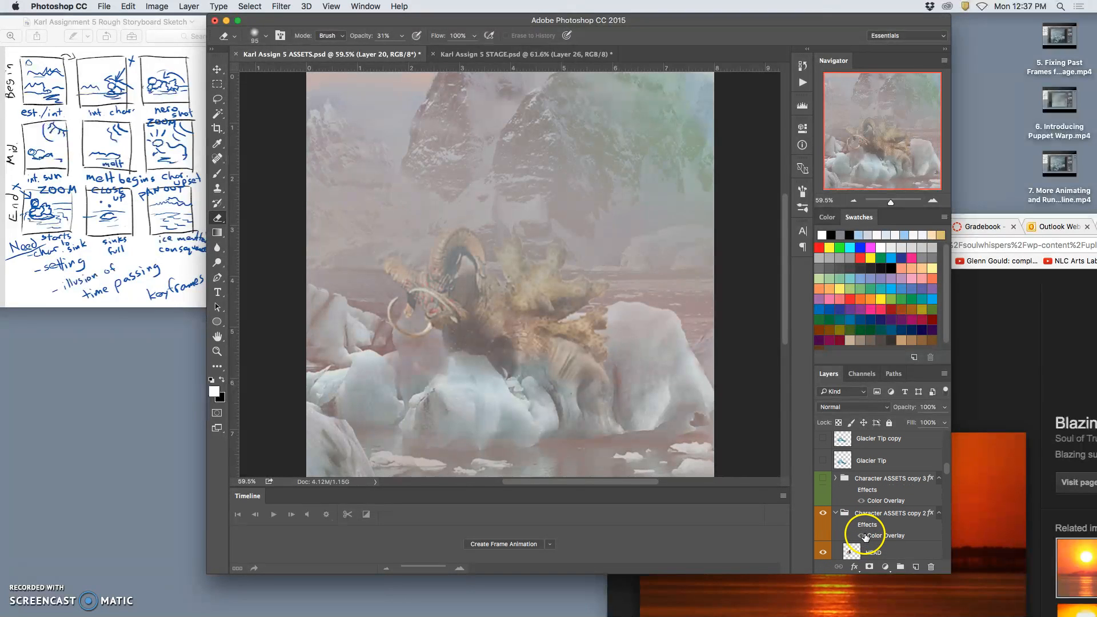
pyautogui.click(869, 546)
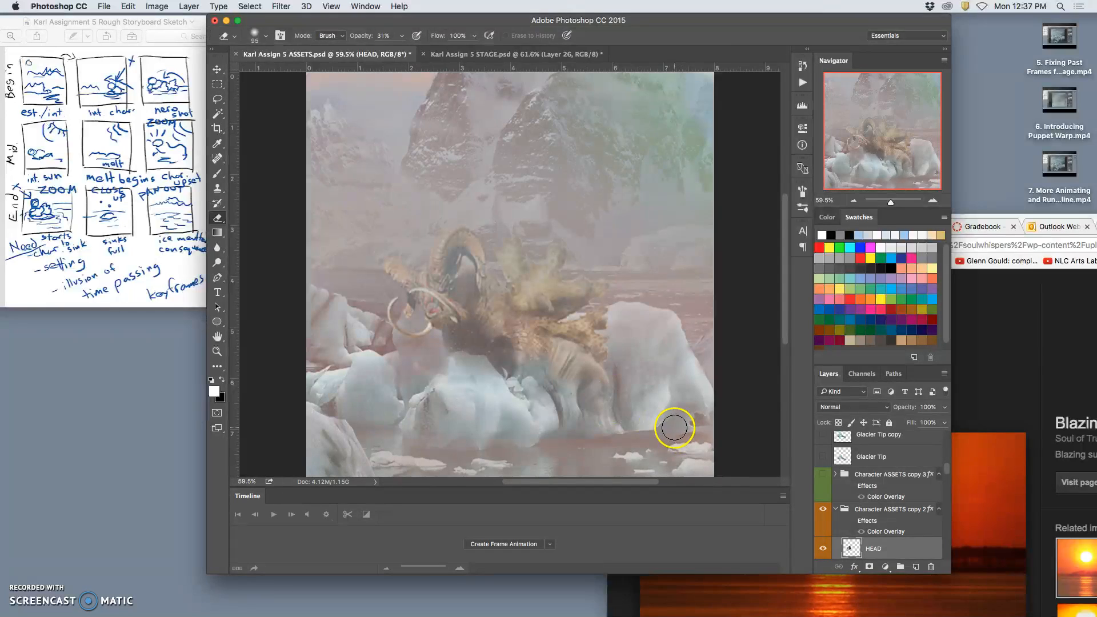
pyautogui.hotkey('ctrl', 't')
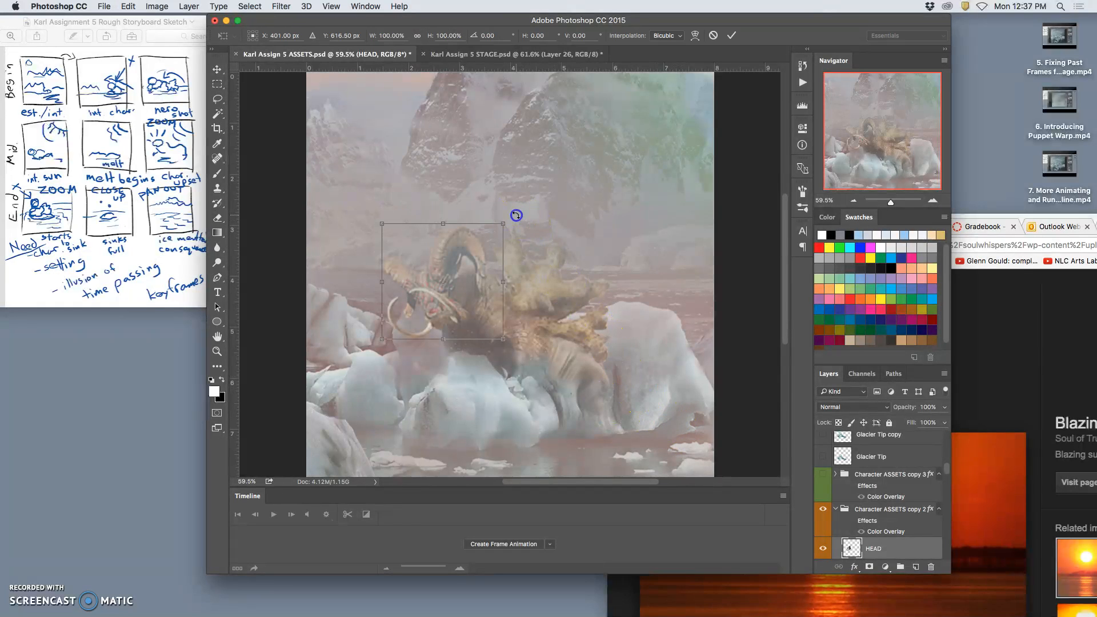
pyautogui.moveTo(516, 214); pyautogui.dragTo(526, 240)
pyautogui.click(457, 280)
pyautogui.moveTo(457, 280); pyautogui.dragTo(455, 276)
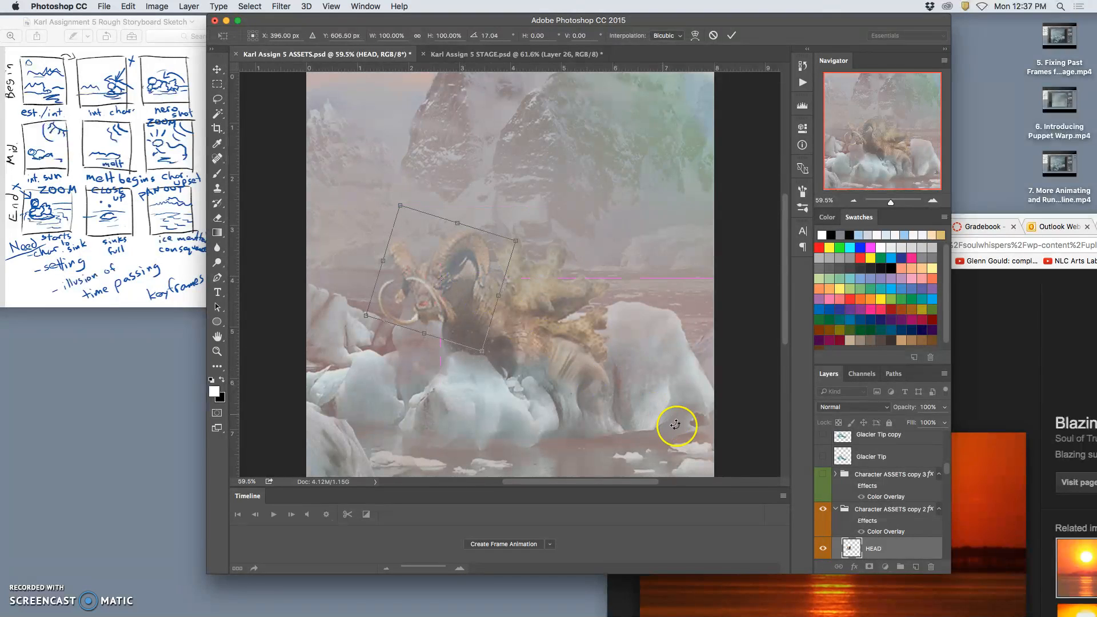
pyautogui.press('Return')
# Rotate and reposition the RUFFLES, TAIL, FRONT LEG and TORSO layers slightly together, and compare the pose with the STAGE document.
pyautogui.scroll(-2, 902, 543)
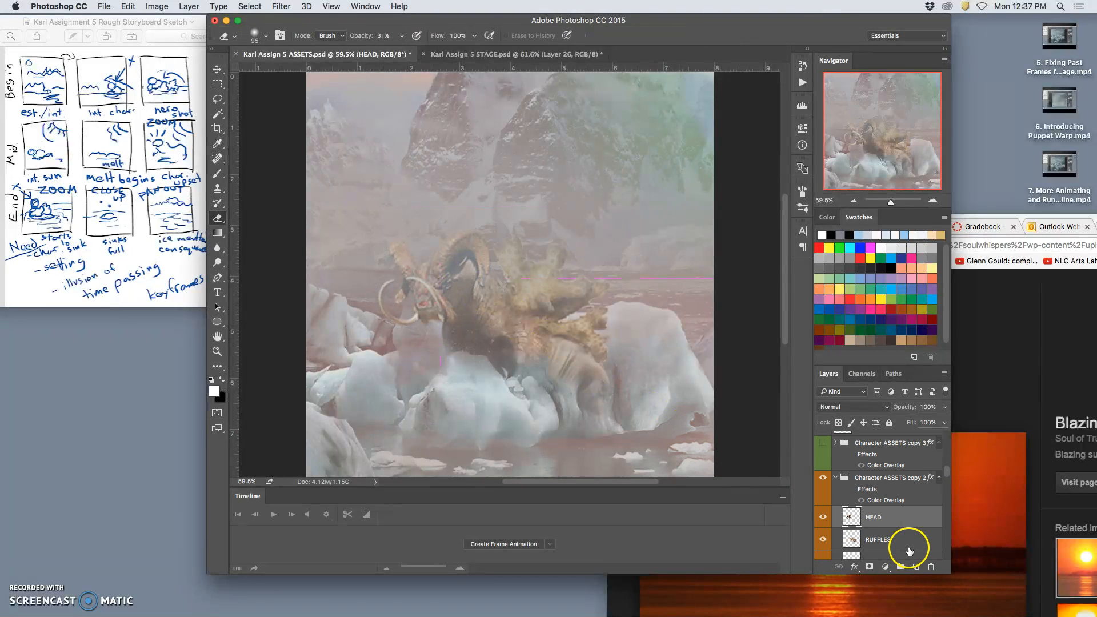
pyautogui.scroll(-2, 898, 541)
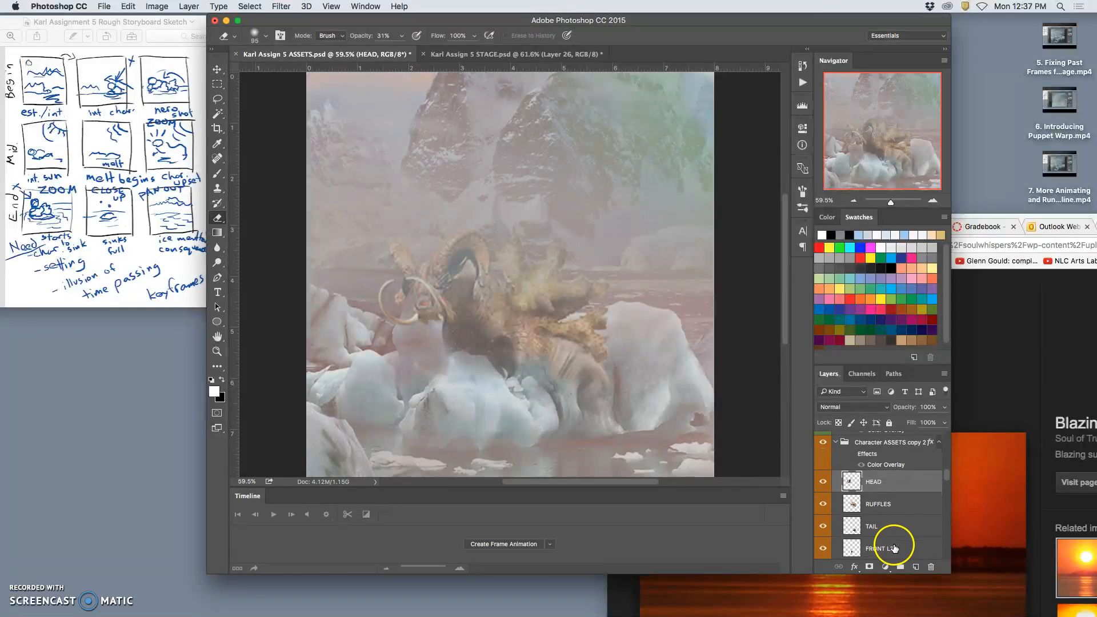
pyautogui.click(891, 514)
pyautogui.scroll(-2, 891, 532)
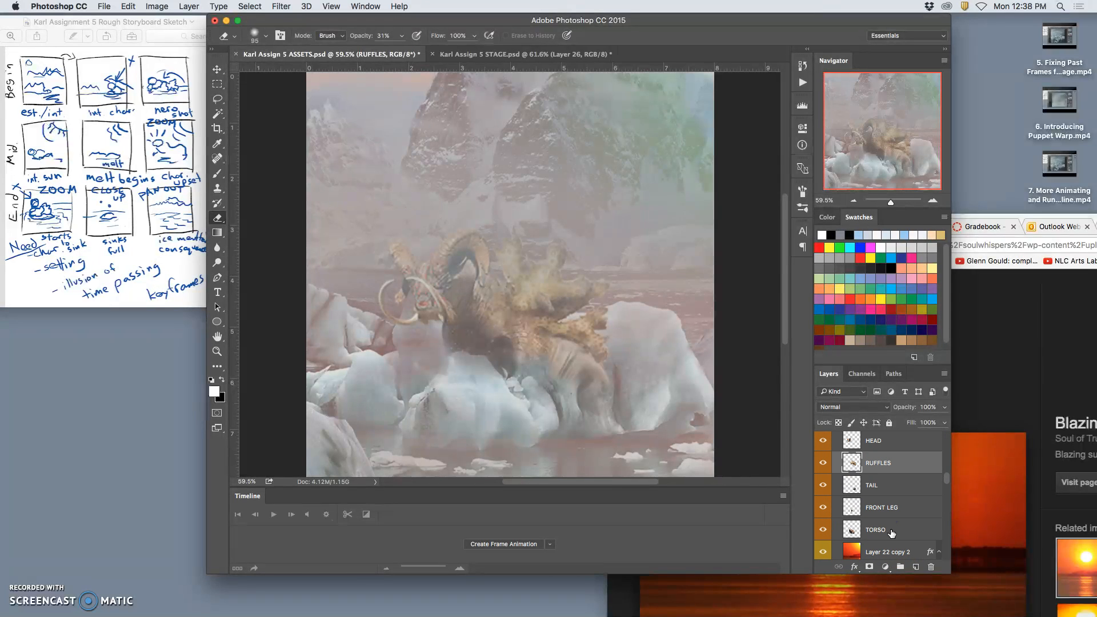
pyautogui.keyDown('shift'); pyautogui.click(891, 532); pyautogui.keyUp('shift')
pyautogui.press('super+t')
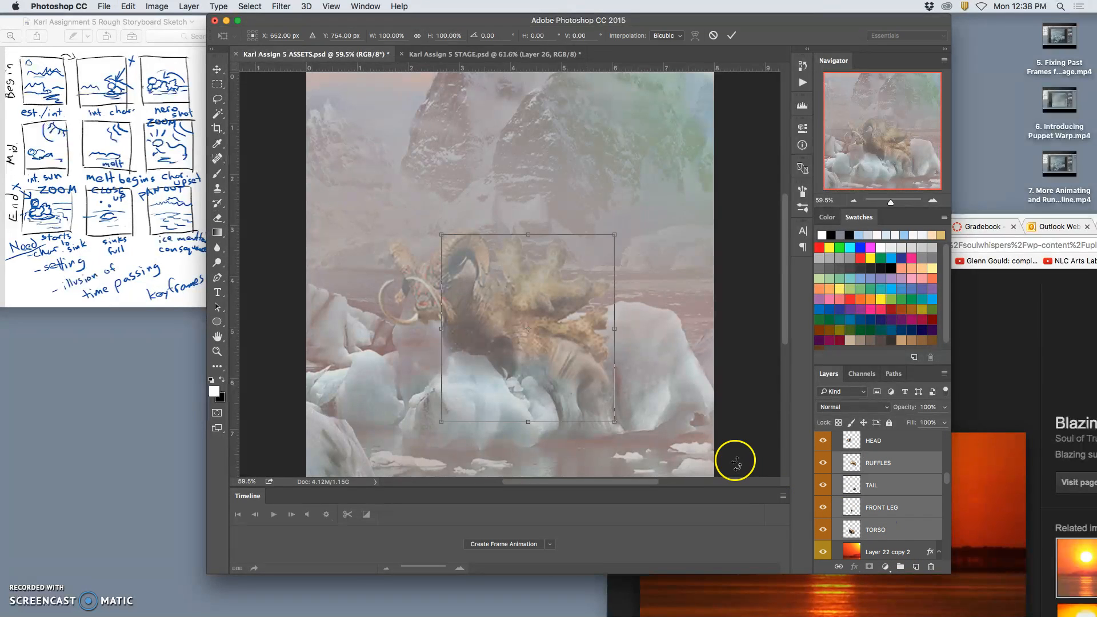
pyautogui.moveTo(626, 424); pyautogui.dragTo(626, 418)
pyautogui.moveTo(592, 385); pyautogui.dragTo(583, 370)
pyautogui.press('Return')
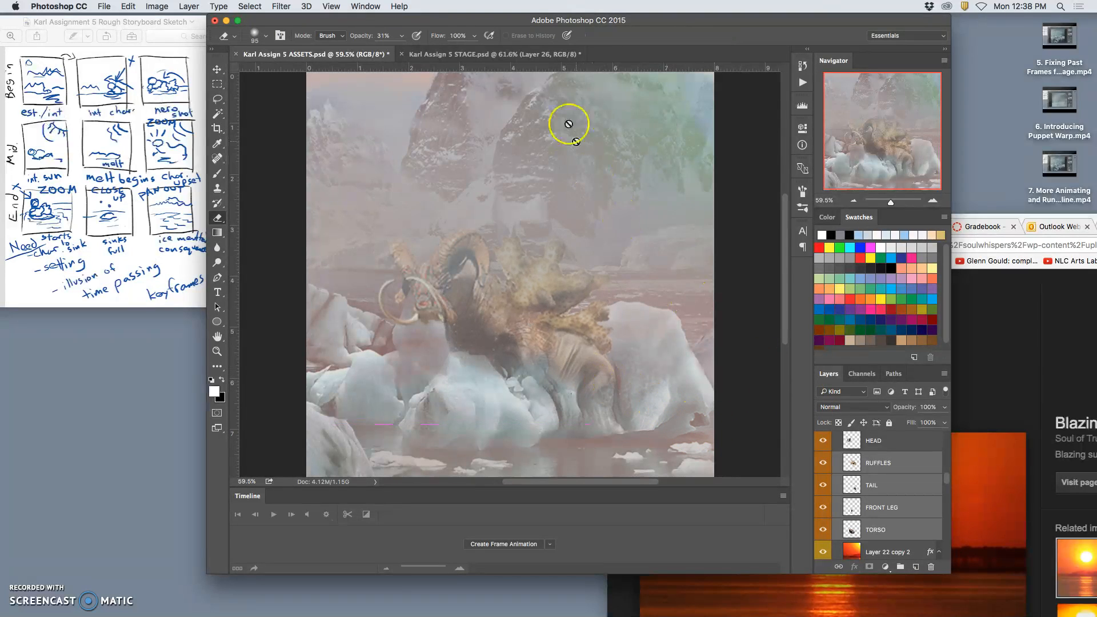
pyautogui.click(496, 54)
pyautogui.click(366, 54)
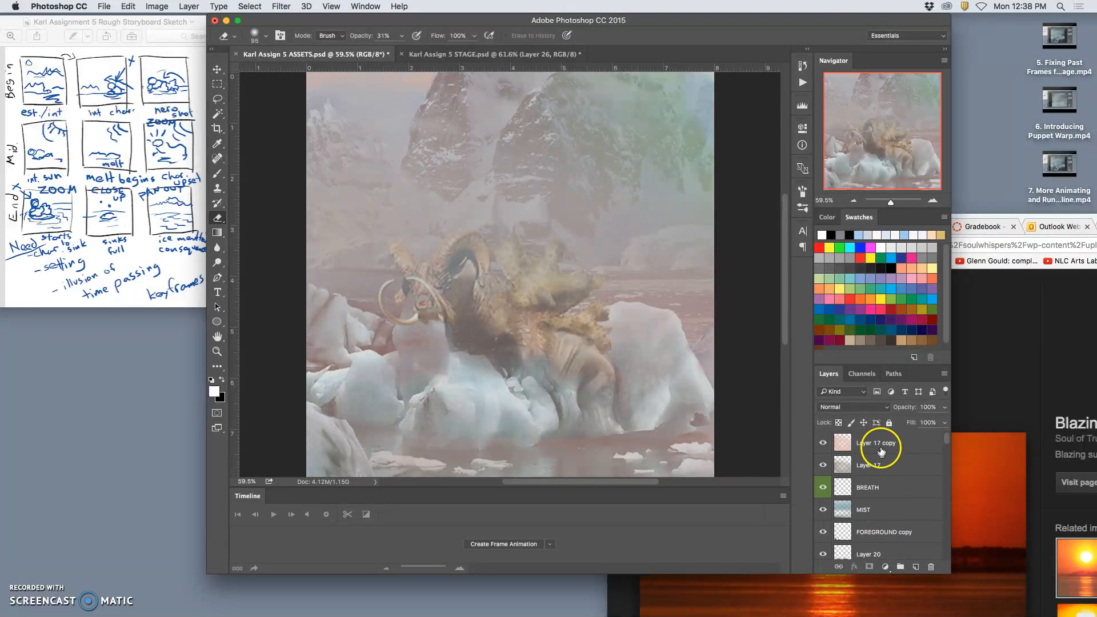
# Stamp the visible ASSETS layers into a new layer above Layer 17 copy and paste the whole image into the STAGE document.
pyautogui.click(881, 451)
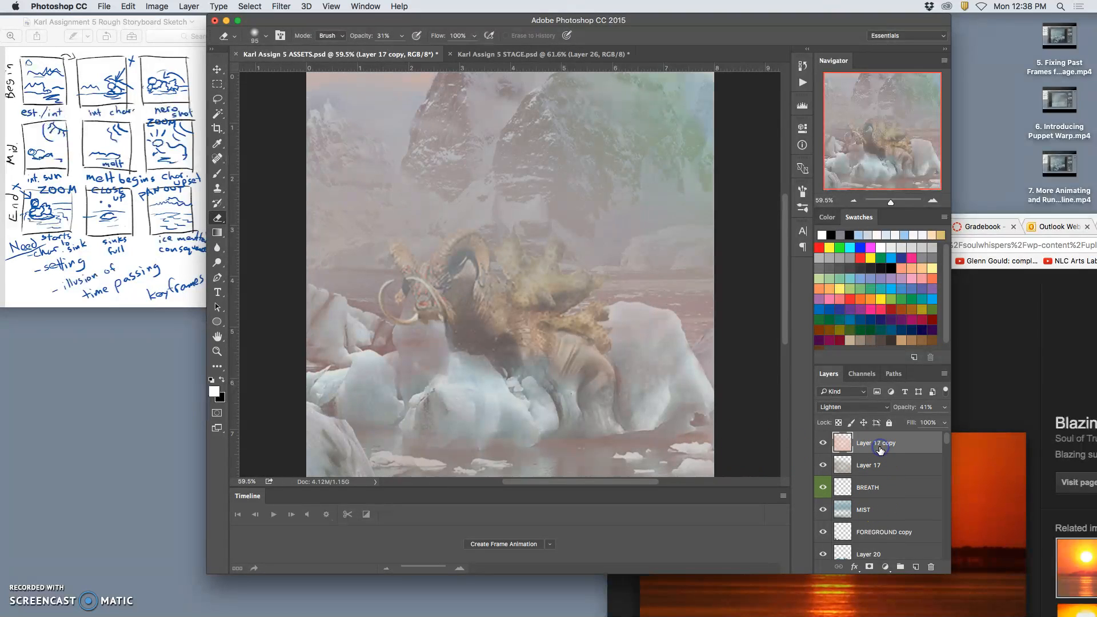
pyautogui.click(188, 7)
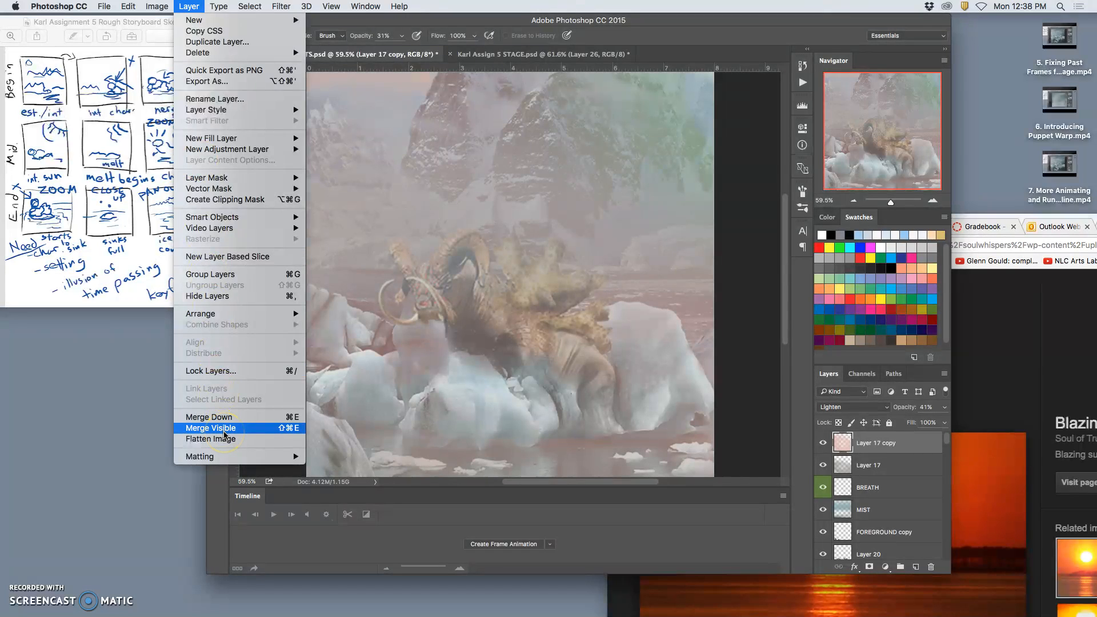
pyautogui.keyDown('alt'); pyautogui.click(222, 429); pyautogui.keyUp('alt')
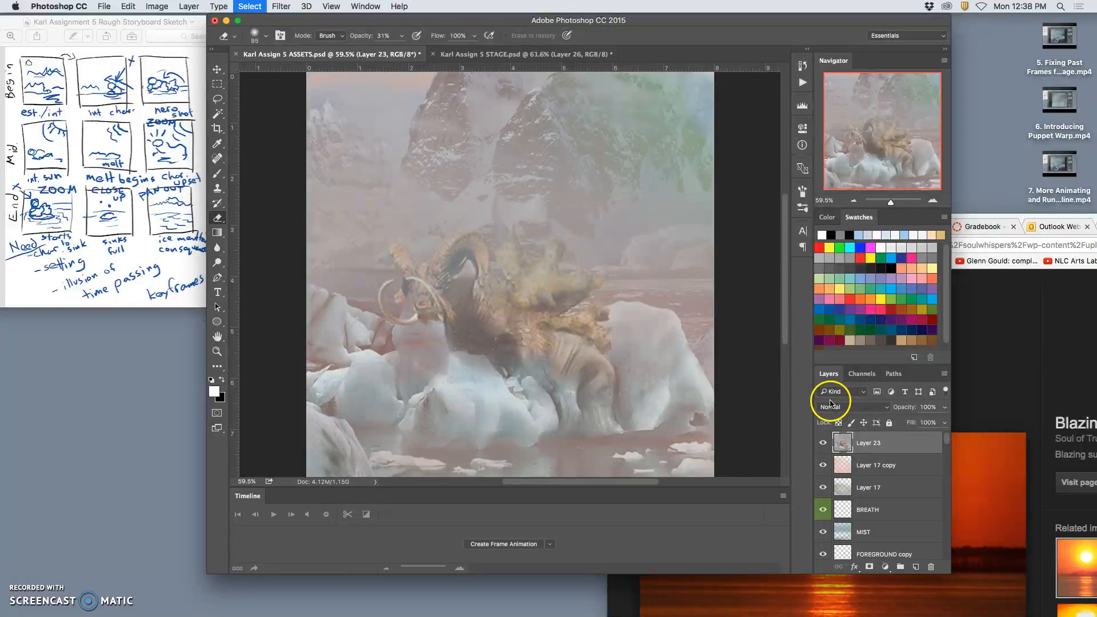
pyautogui.press('super+a')
pyautogui.click(538, 55)
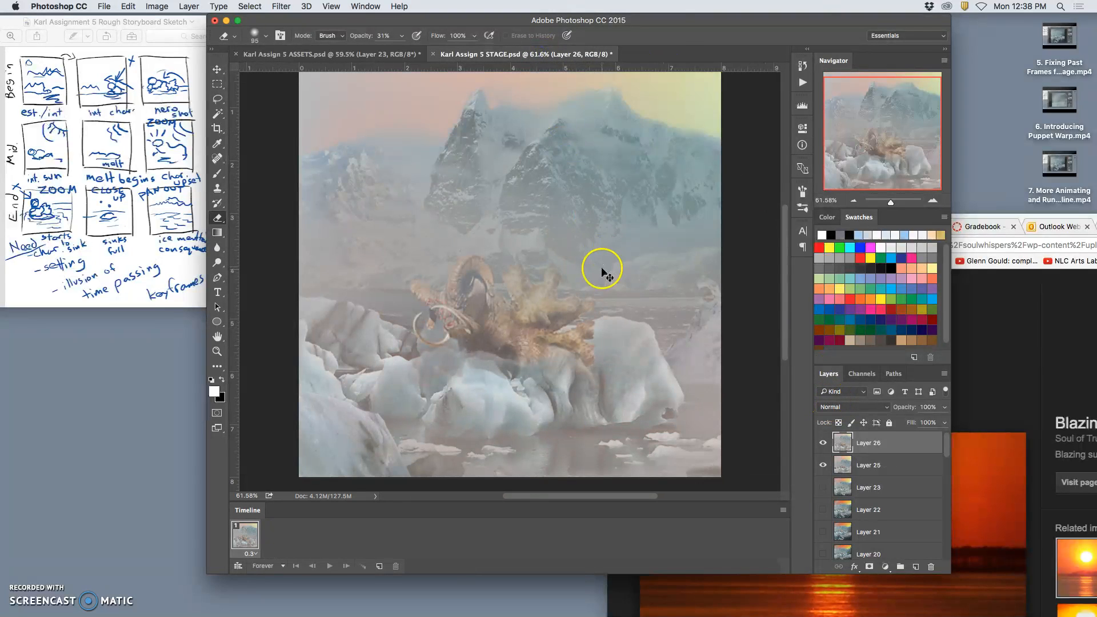
pyautogui.press('super+v')
pyautogui.click(821, 459)
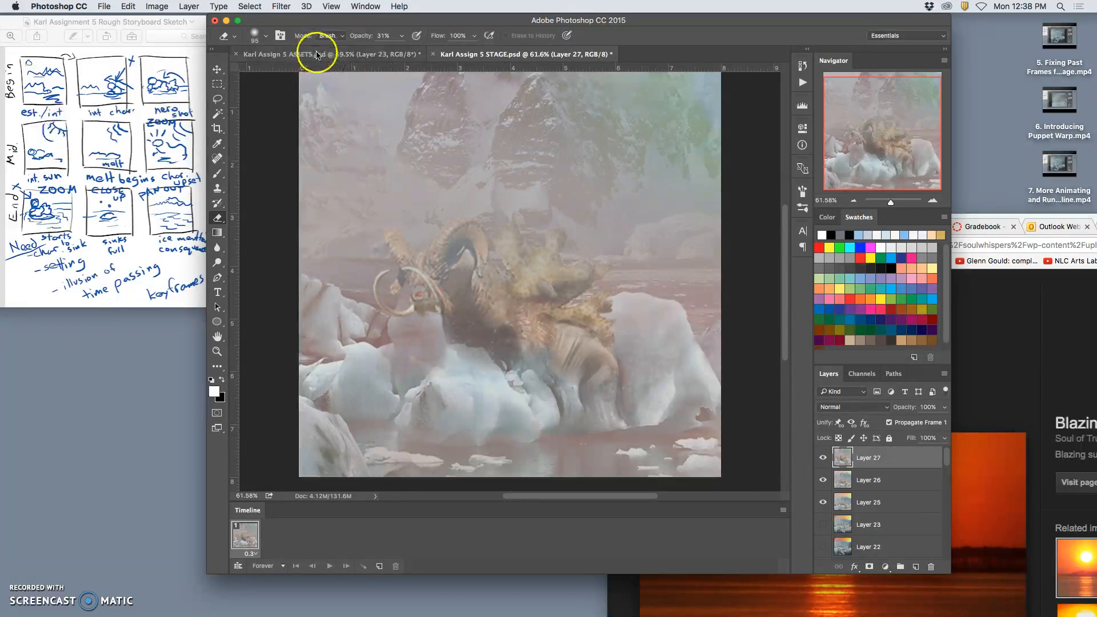
# Delete the stamped Layer 23 from the ASSETS document and save the file.
pyautogui.click(311, 54)
pyautogui.click(824, 467)
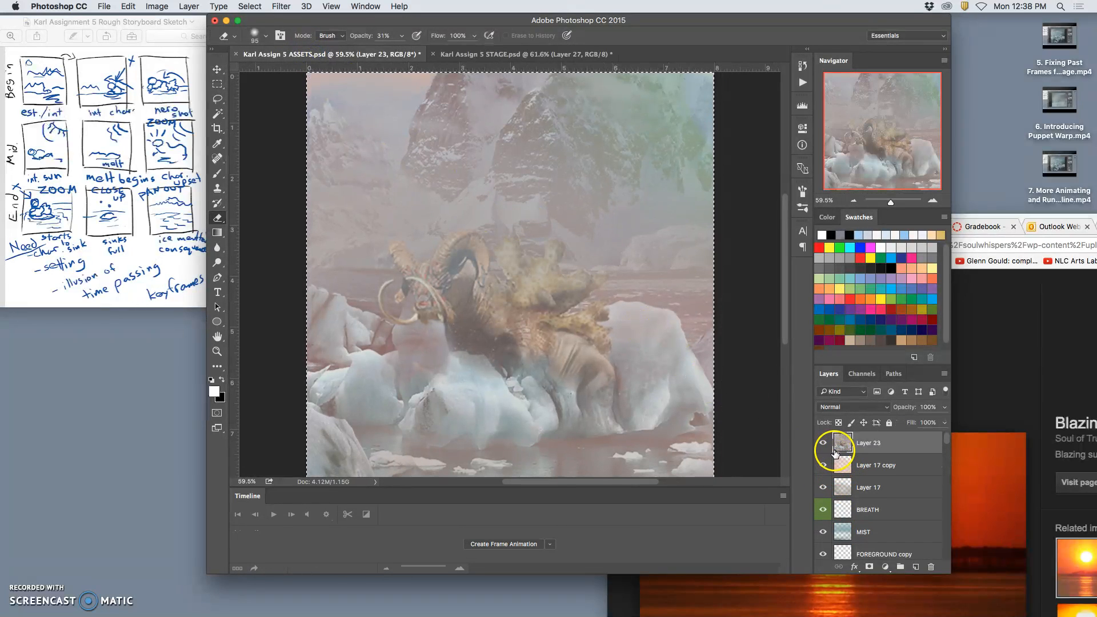
pyautogui.click(824, 445)
pyautogui.click(824, 445)
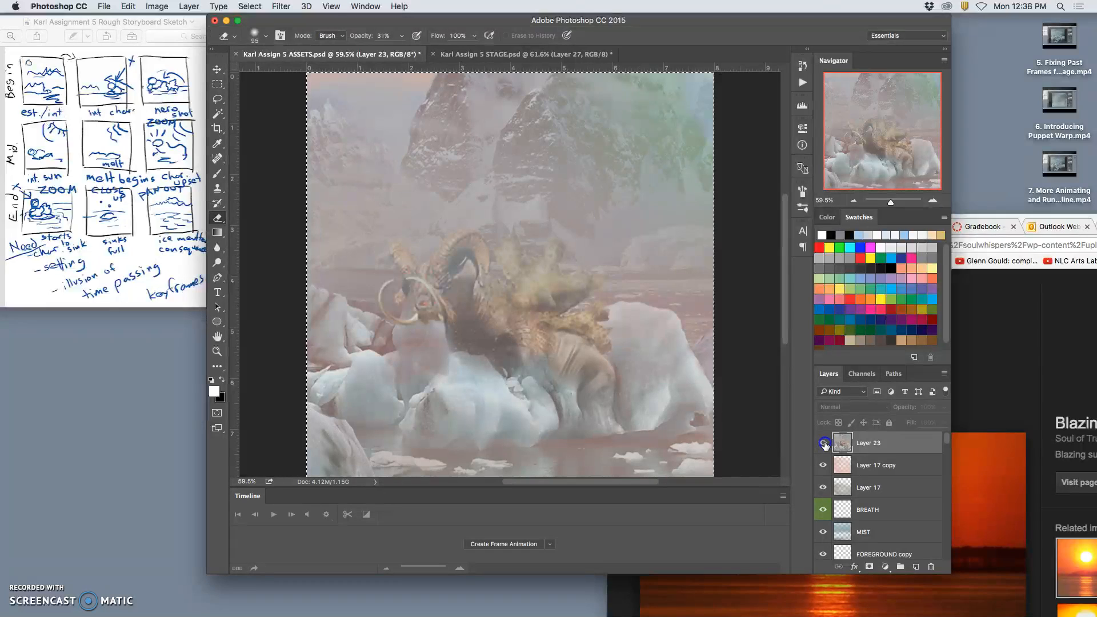
pyautogui.click(835, 447)
pyautogui.press('BackSpace')
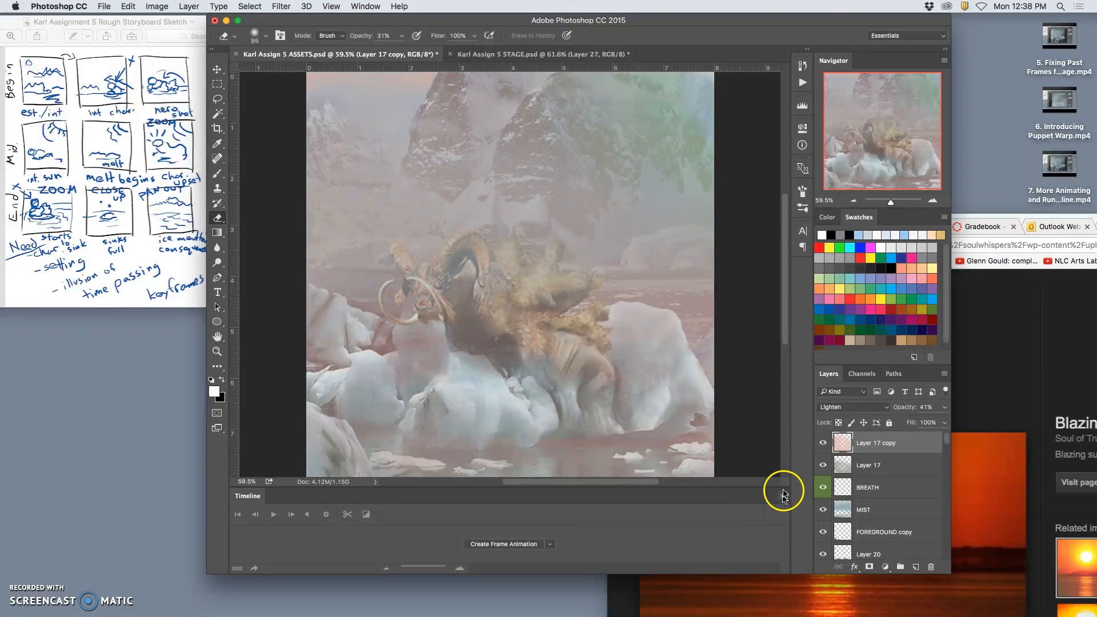
pyautogui.press('super+s')
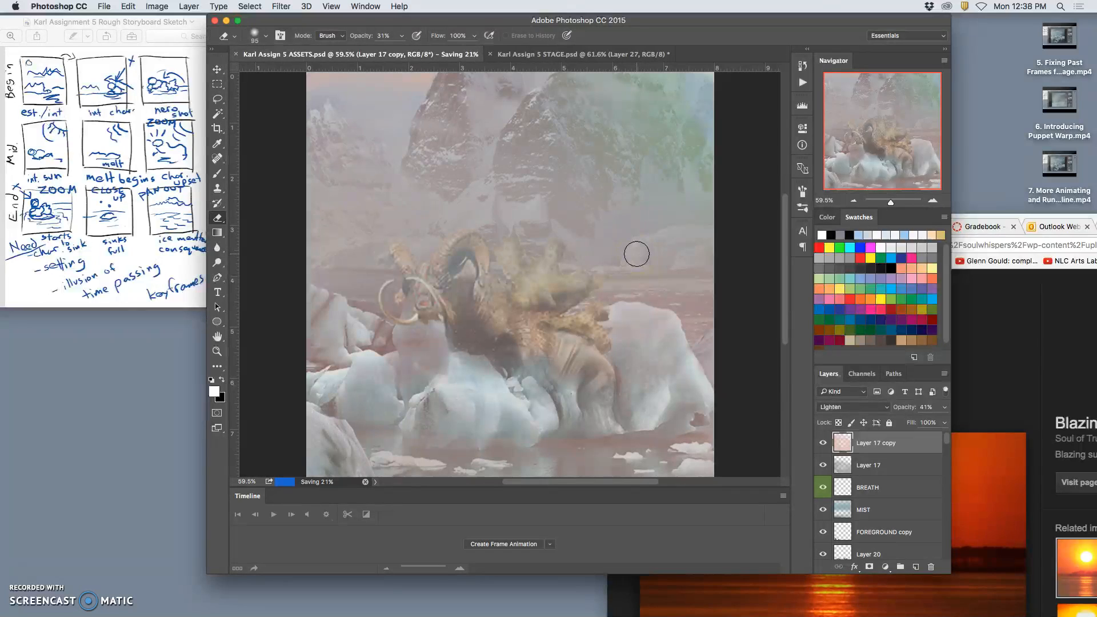
# In the STAGE document, flatten the timeline frames into layers twice and make animation frames from the layers.
pyautogui.click(535, 53)
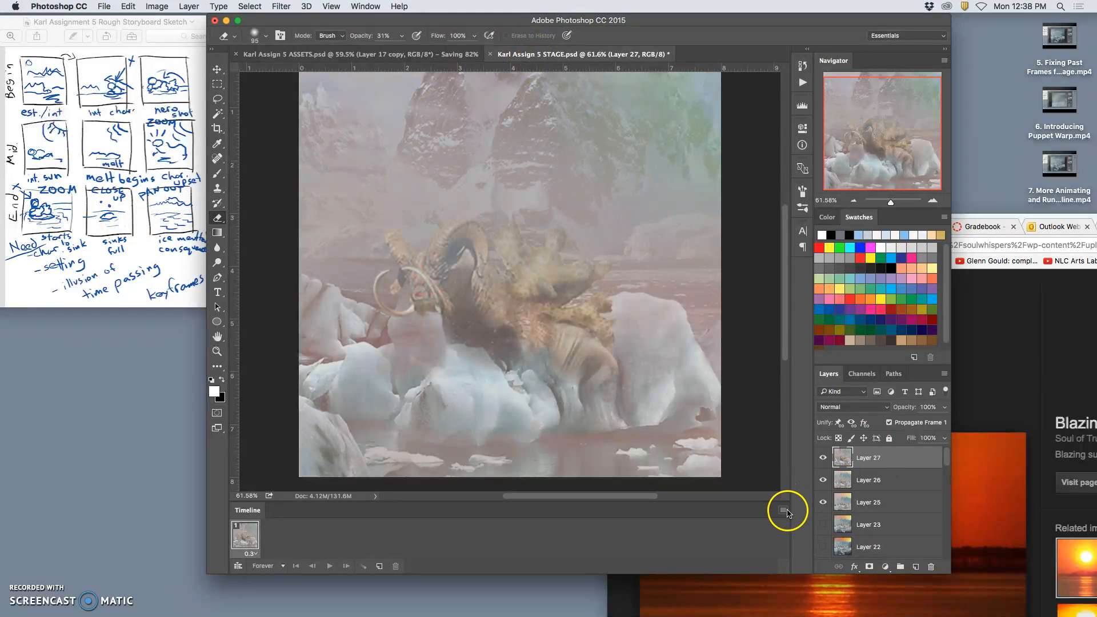
pyautogui.click(784, 511)
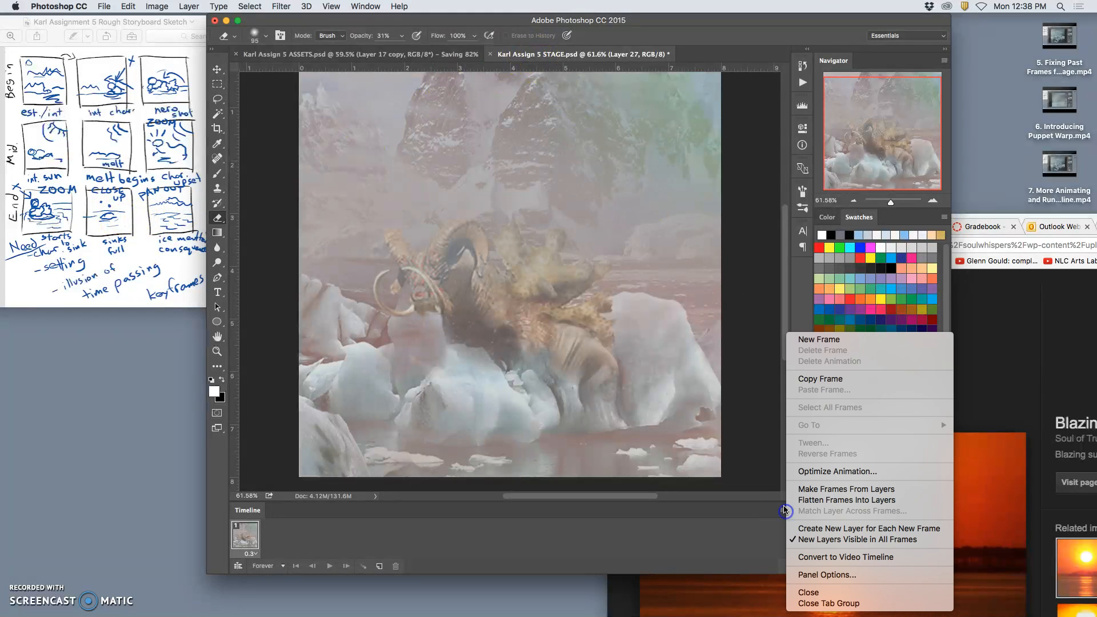
pyautogui.click(823, 501)
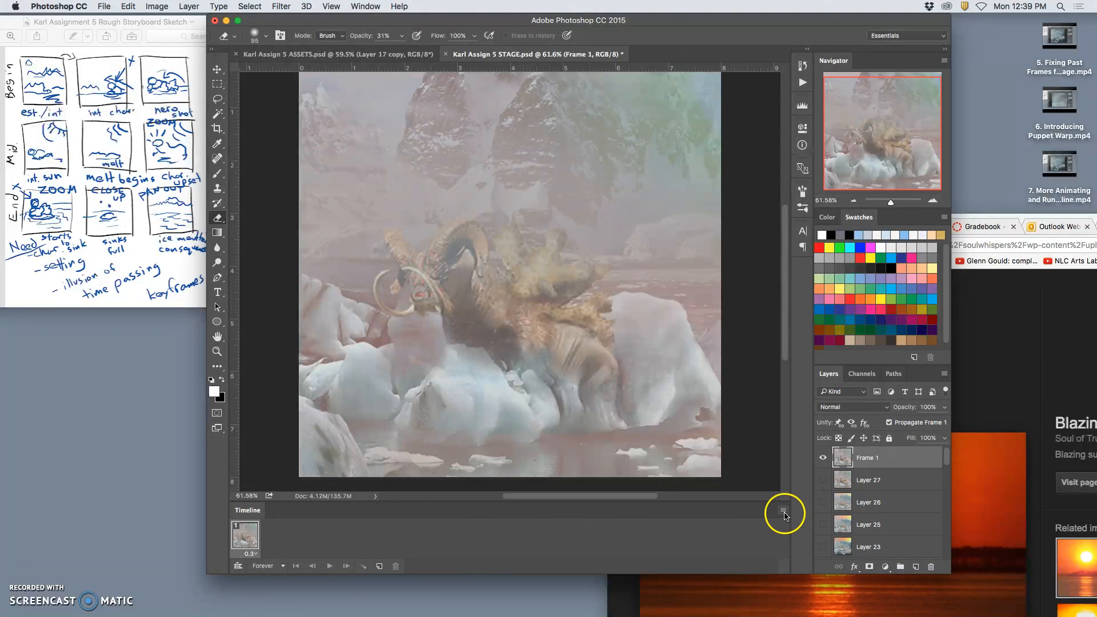
pyautogui.click(784, 513)
pyautogui.click(813, 501)
pyautogui.click(784, 513)
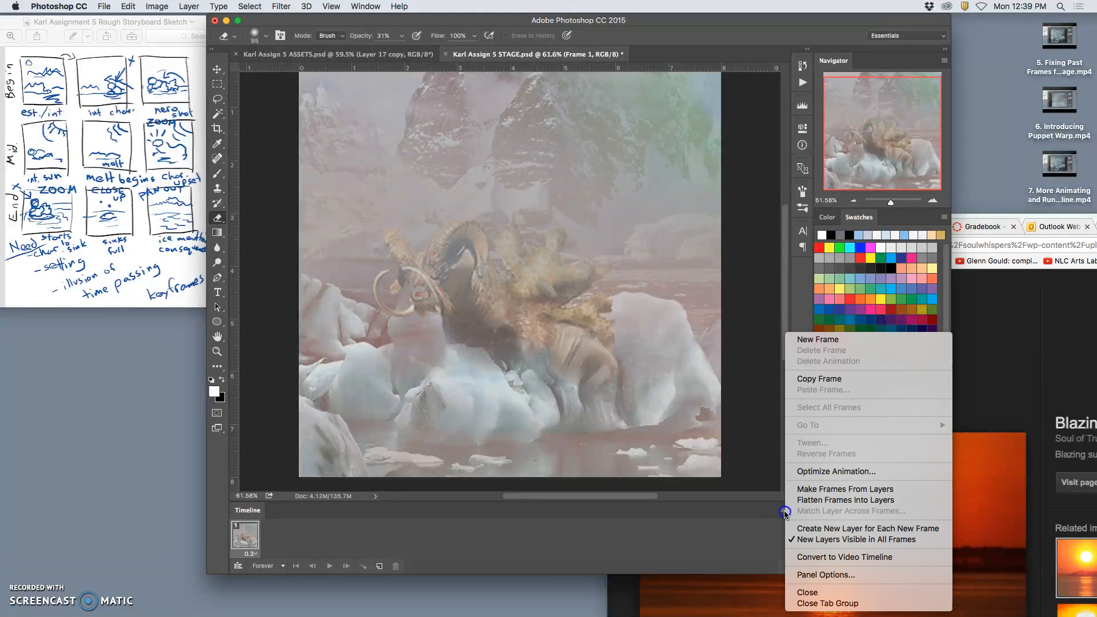
pyautogui.click(823, 489)
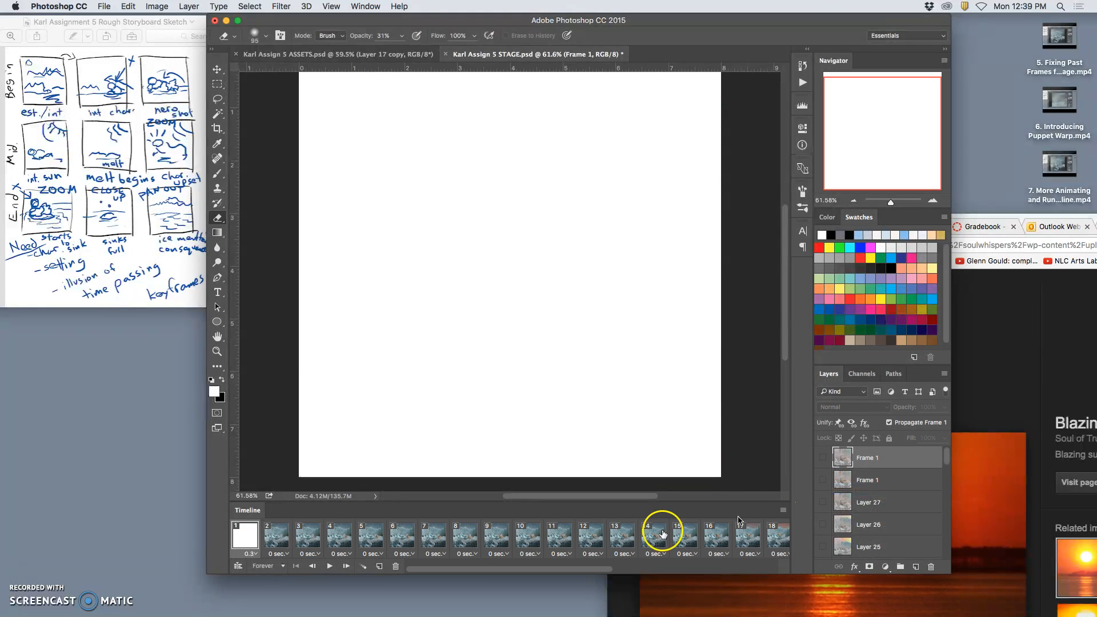
# Delete the blank first frame from the STAGE timeline and set the delay of all remaining frames to 0.3 seconds.
pyautogui.moveTo(245, 534); pyautogui.dragTo(395, 570)
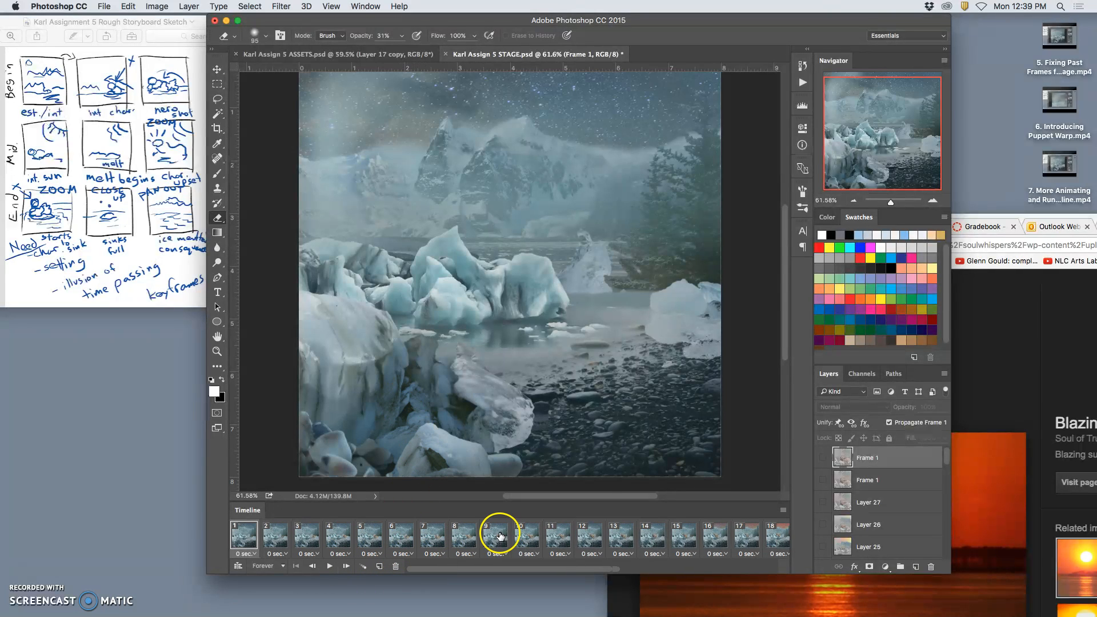
pyautogui.hscroll(10, 497, 537)
pyautogui.keyDown('shift'); pyautogui.click(773, 536); pyautogui.keyUp('shift')
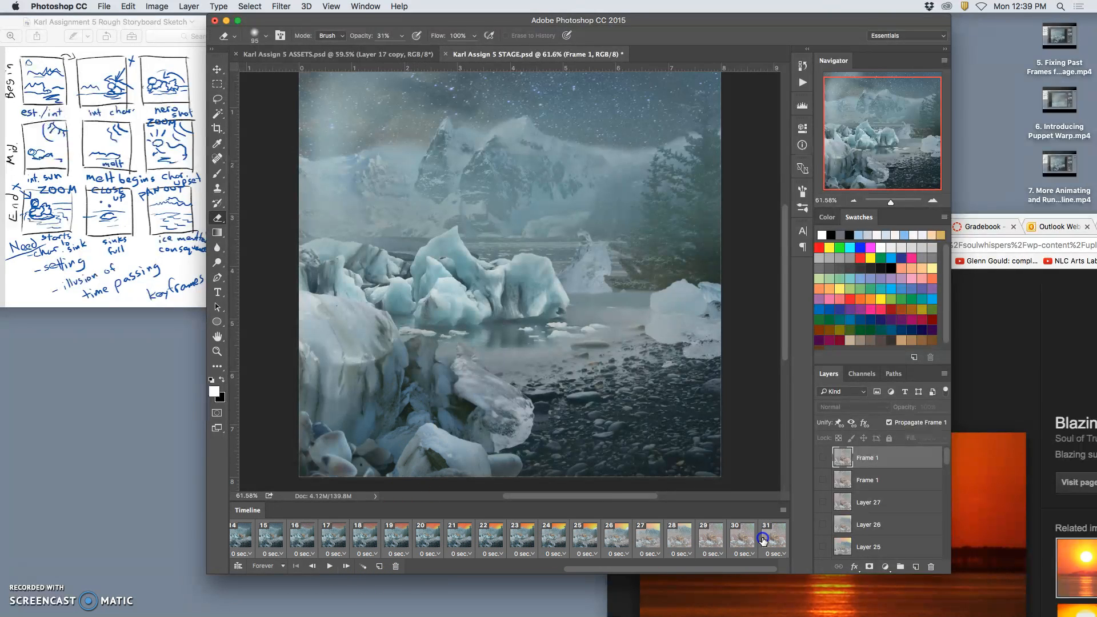
pyautogui.click(777, 554)
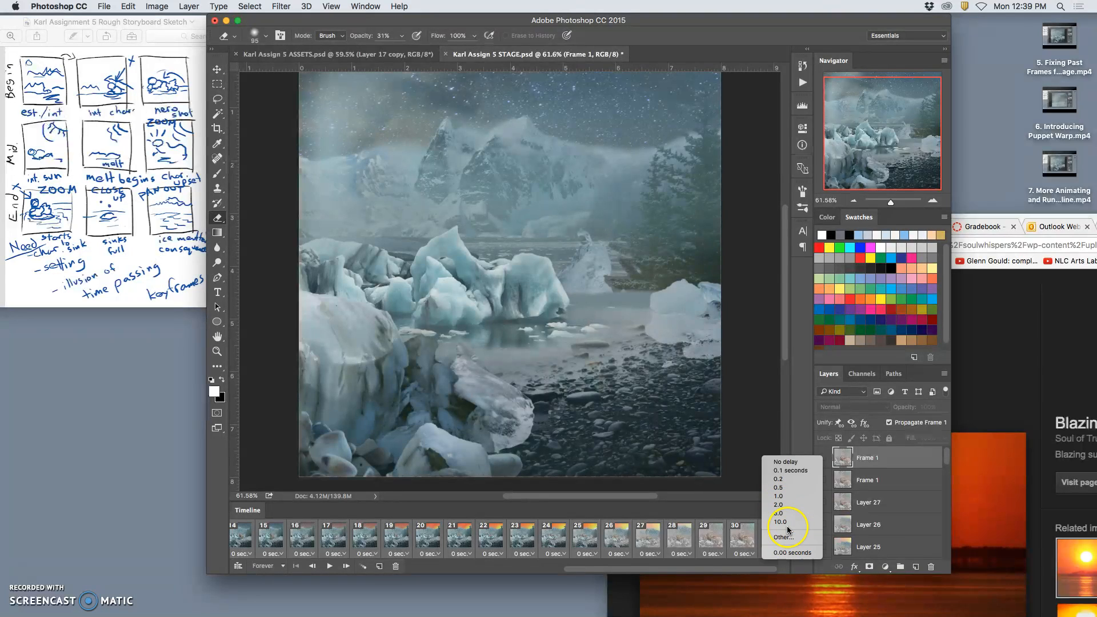
pyautogui.click(786, 538)
pyautogui.write('.3')
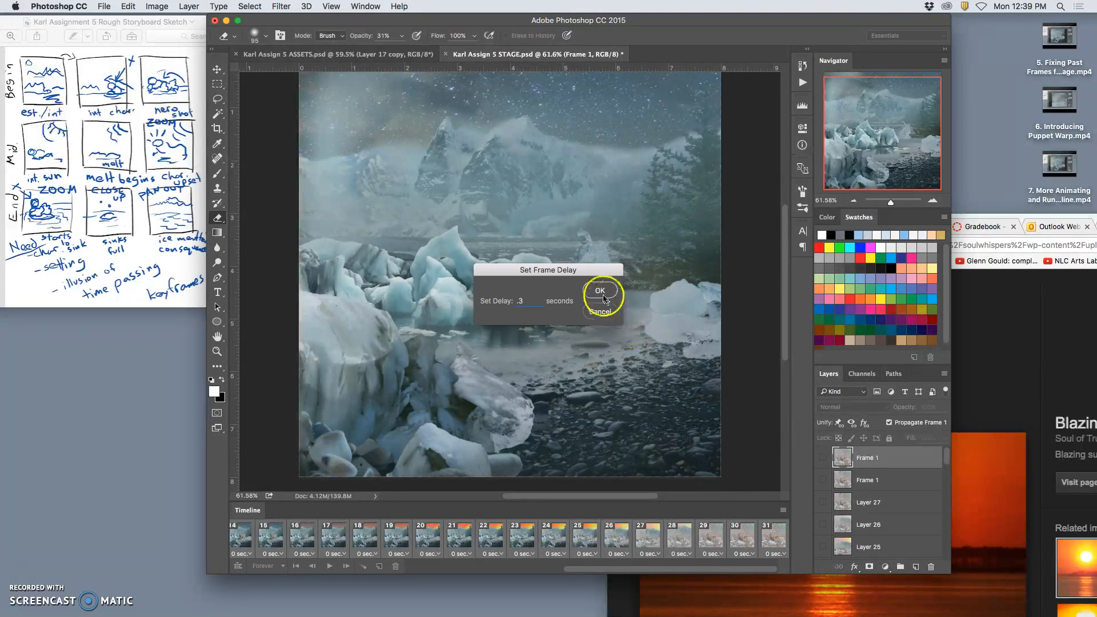
pyautogui.click(600, 290)
# Play the animation to review the timing and save the STAGE document.
pyautogui.click(330, 565)
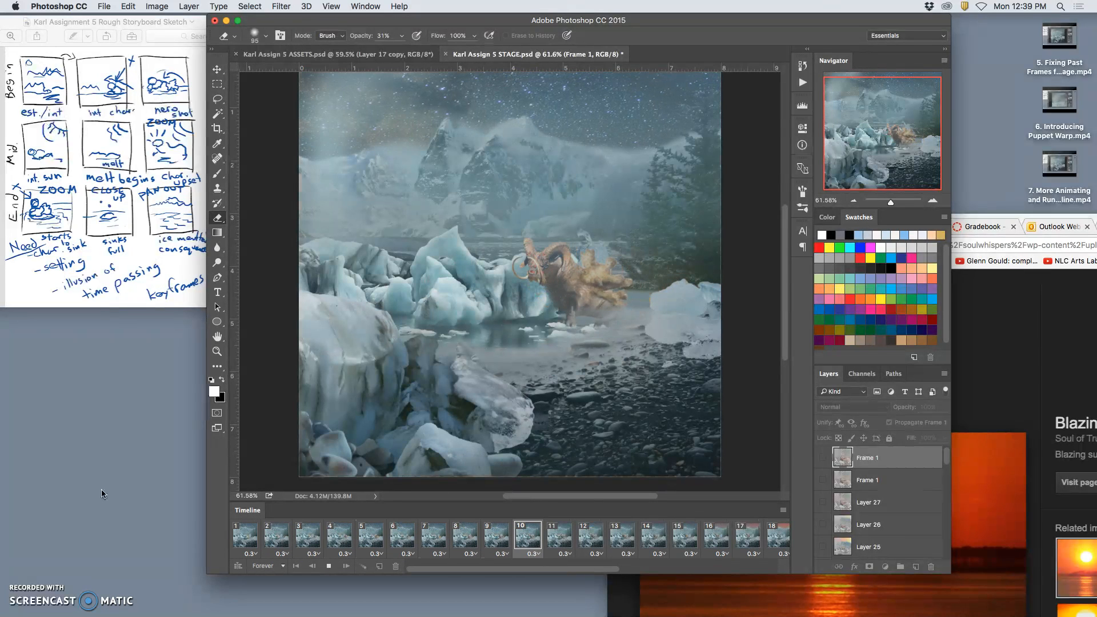
pyautogui.click(198, 548)
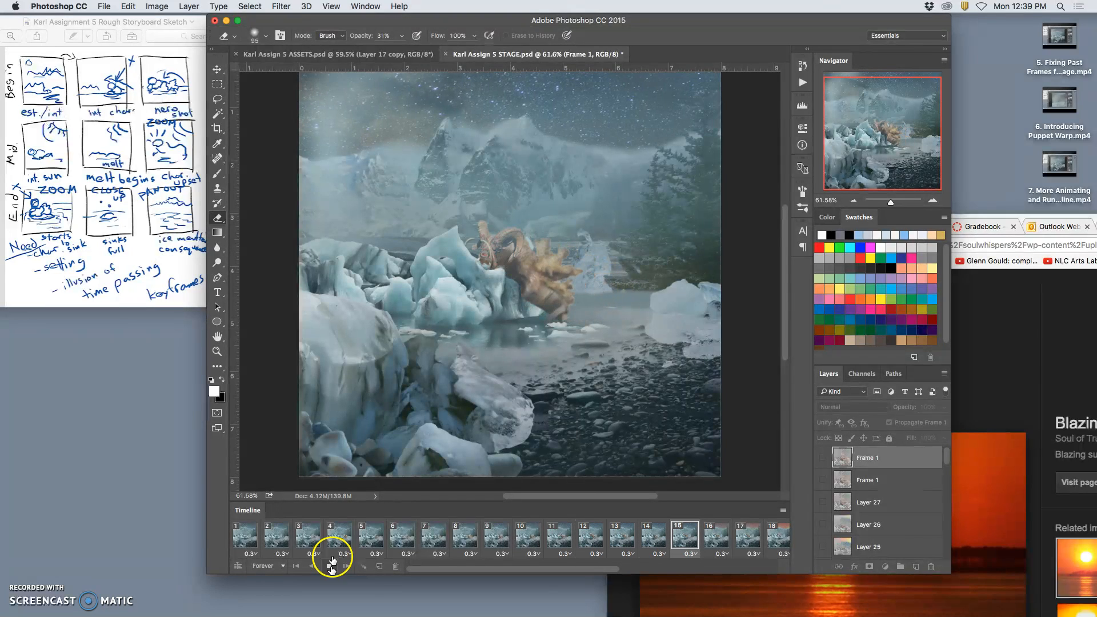
pyautogui.click(104, 6)
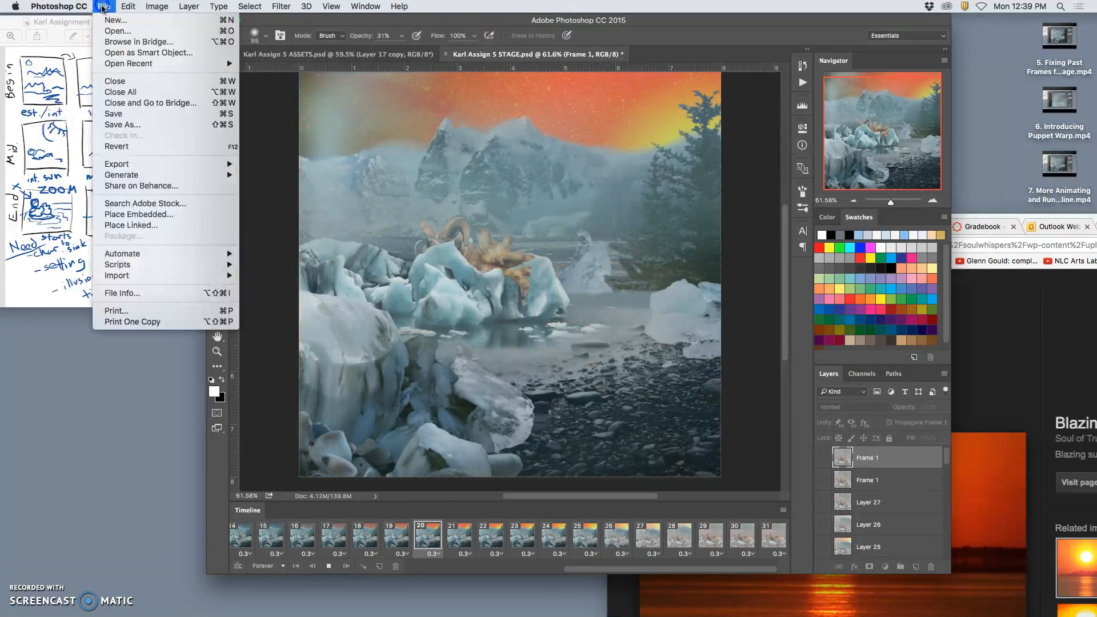
pyautogui.click(113, 113)
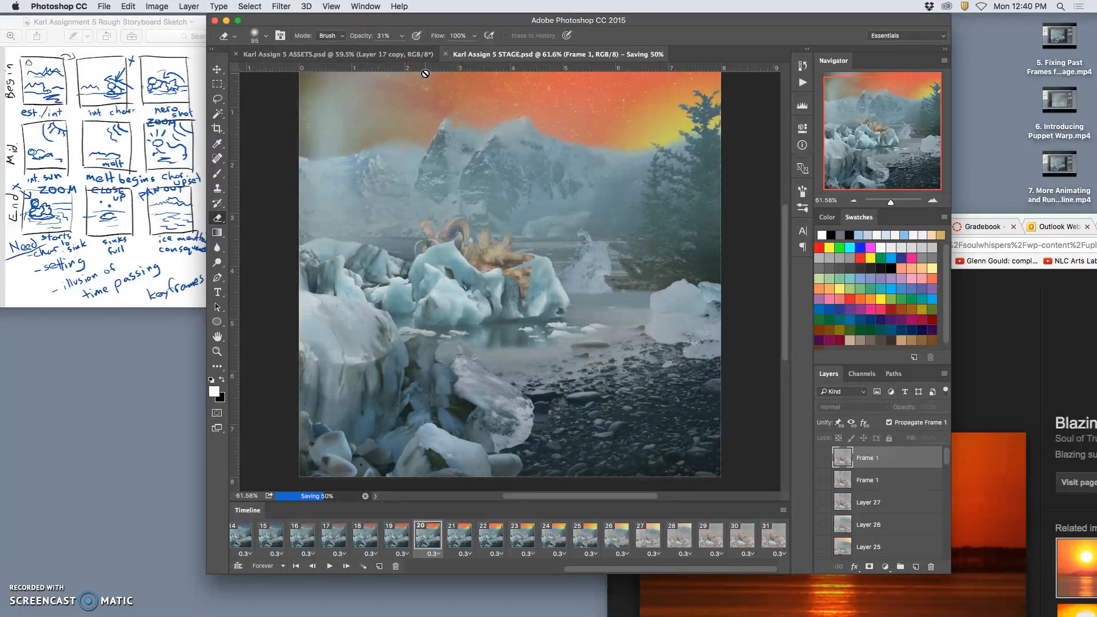
# Save the ASSETS document as a new Photoshop file with 2 added after ASSETS in its name, and return to the STAGE document.
pyautogui.click(367, 54)
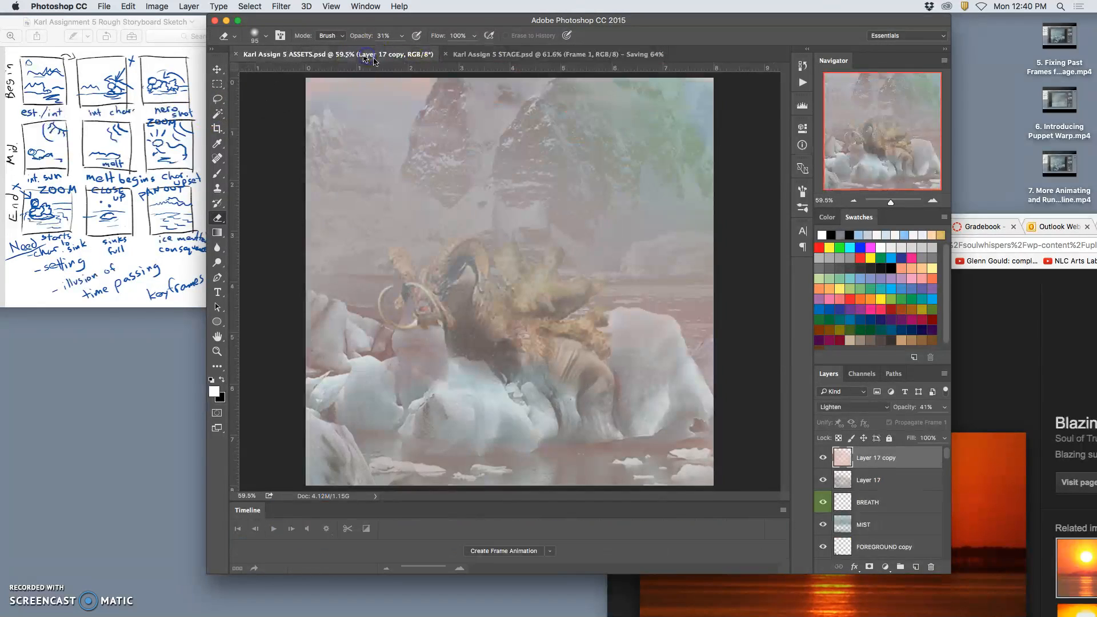
pyautogui.click(106, 7)
pyautogui.click(127, 126)
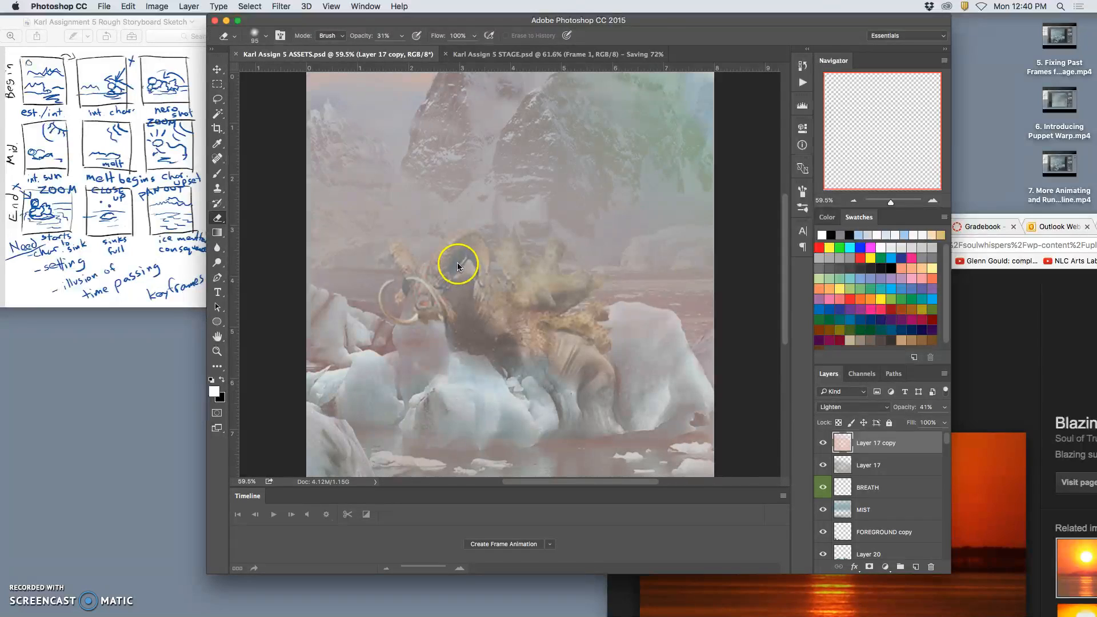
pyautogui.click(553, 140)
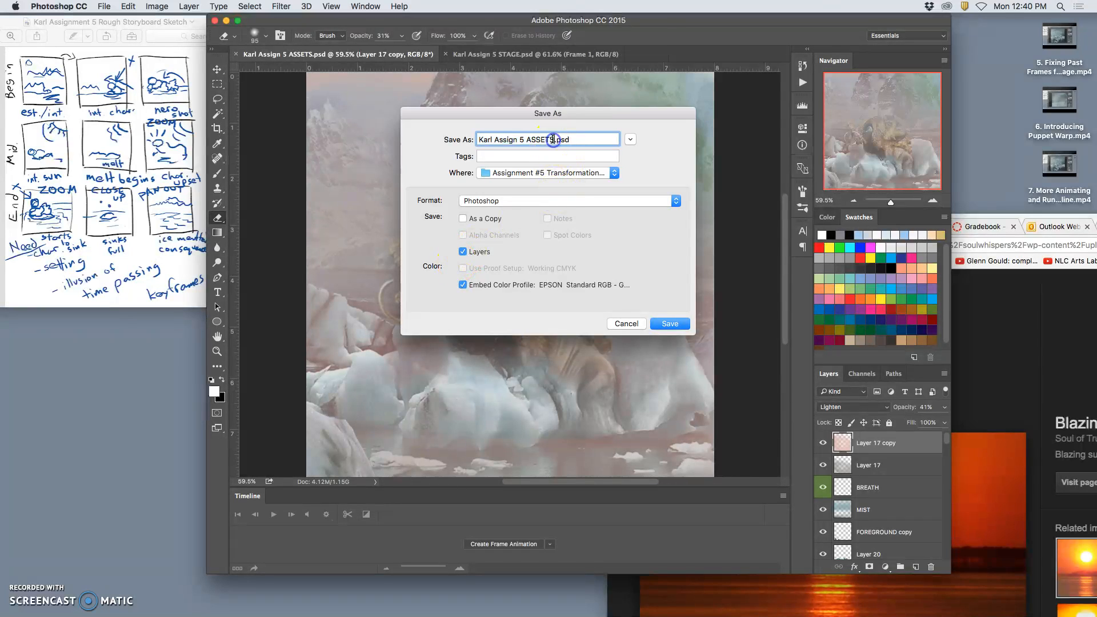
pyautogui.click(664, 324)
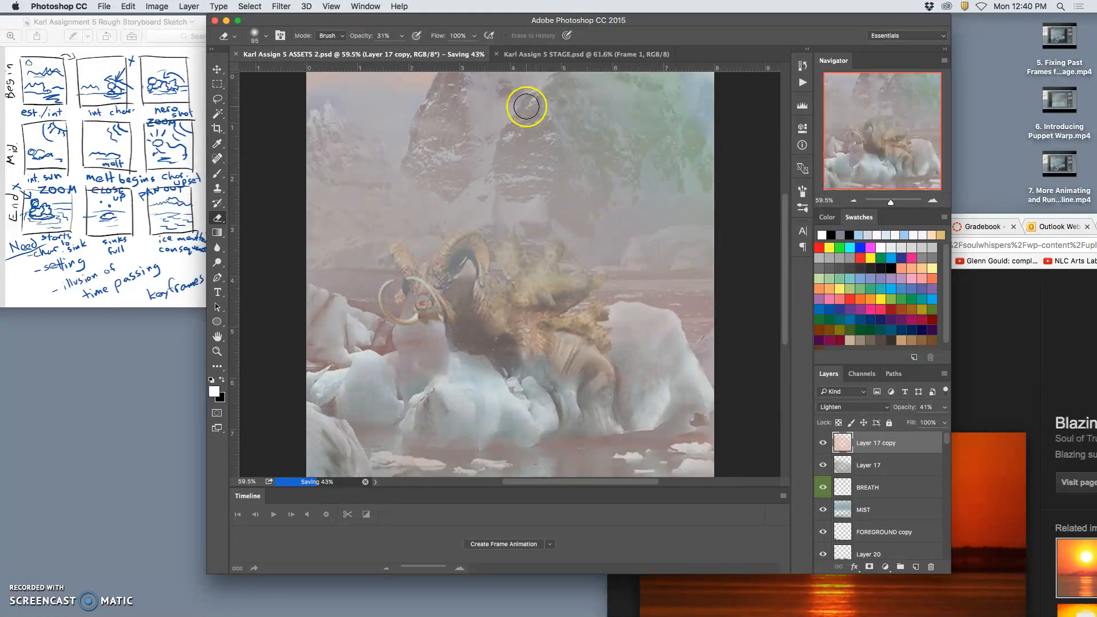
pyautogui.click(530, 54)
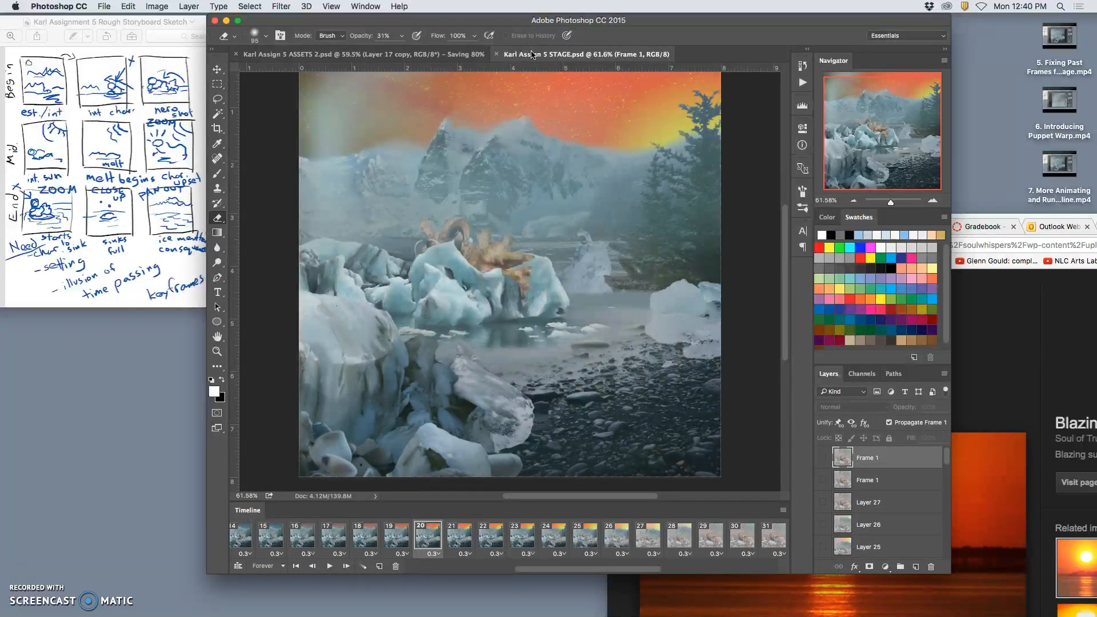